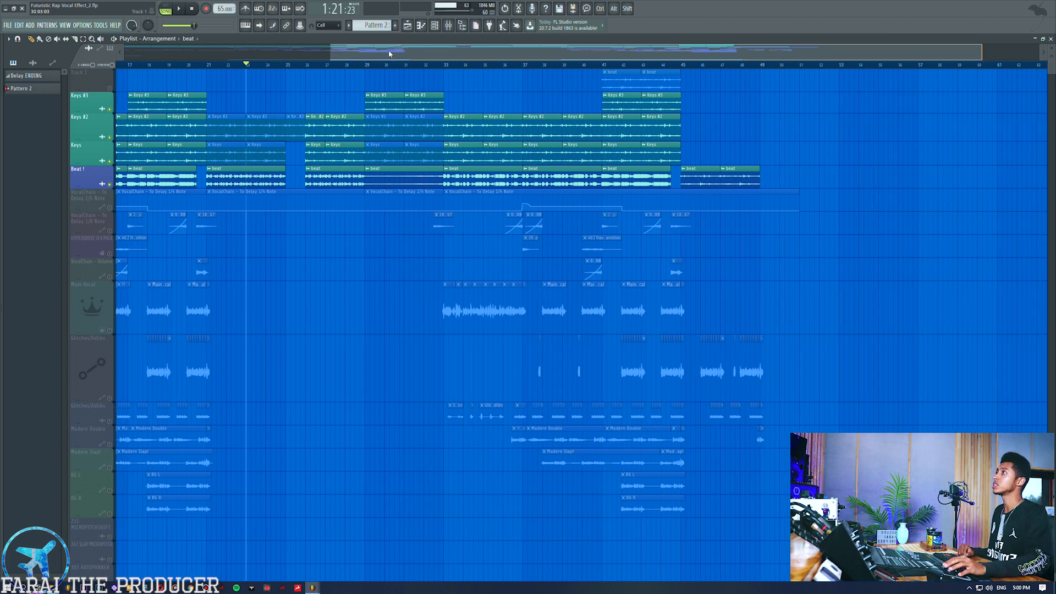
# - Mute the Keys #2 and Keys clips at bar 1 and play the intro from the start
pyautogui.hscroll(-3, 358, 346)
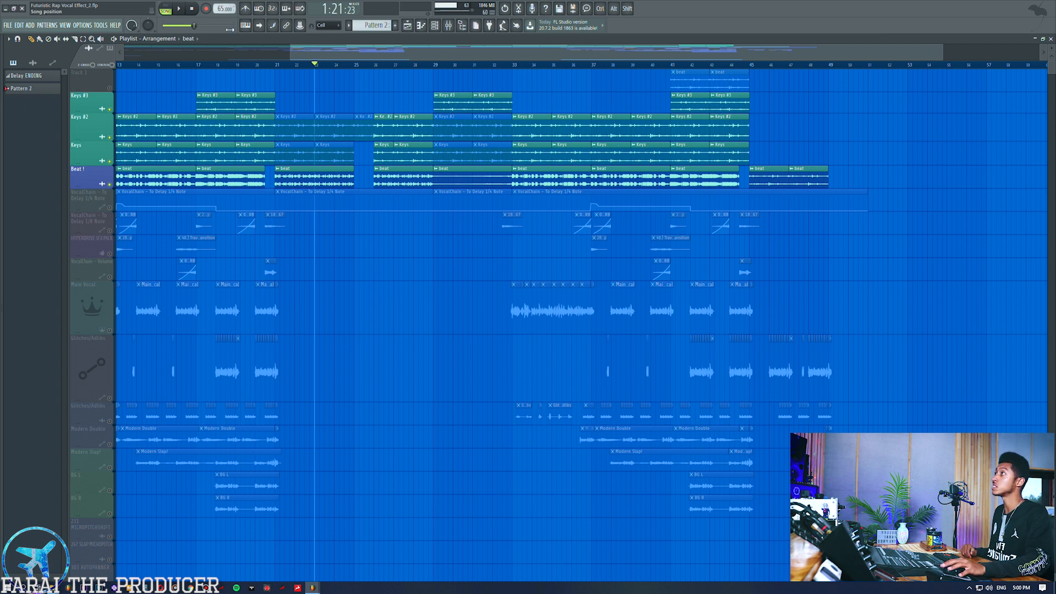
pyautogui.moveTo(338, 53); pyautogui.dragTo(172, 54)
pyautogui.moveTo(118, 105); pyautogui.dragTo(149, 224)
pyautogui.click(164, 261)
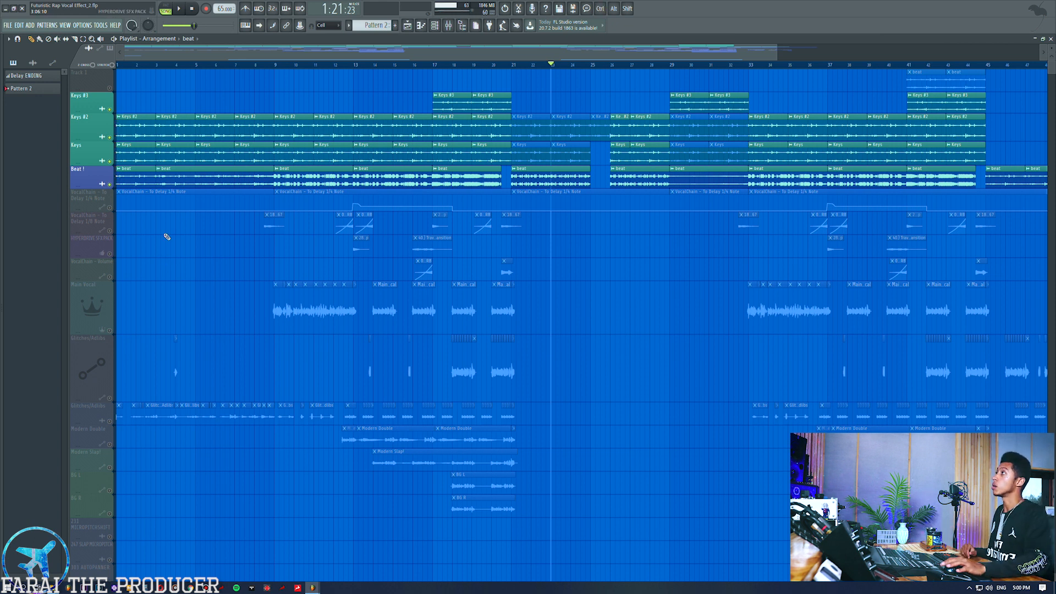
pyautogui.keyDown('ctrl'); pyautogui.click(141, 179); pyautogui.keyUp('ctrl')
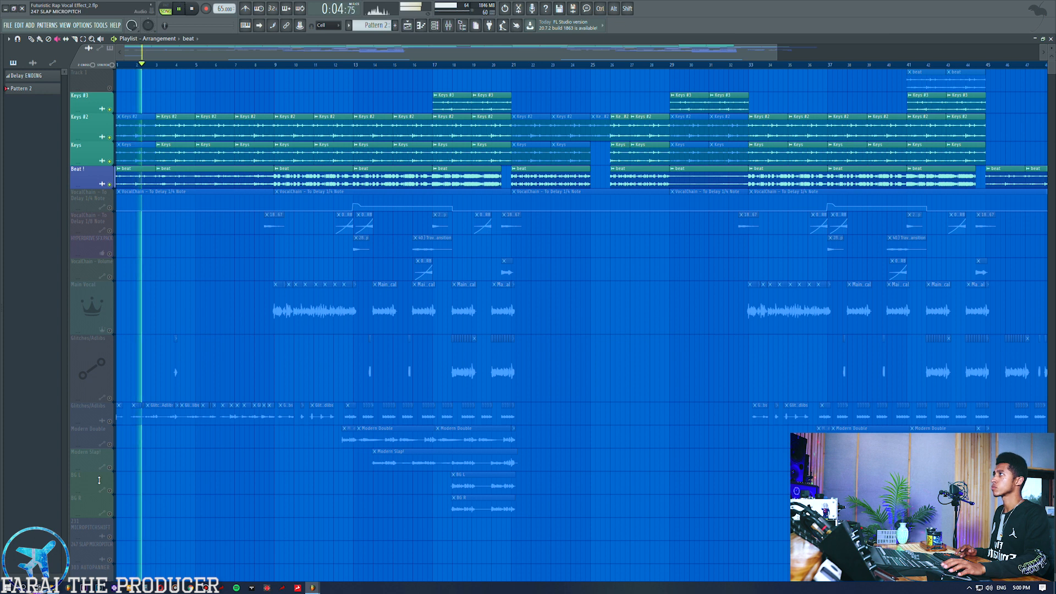
pyautogui.press('space')
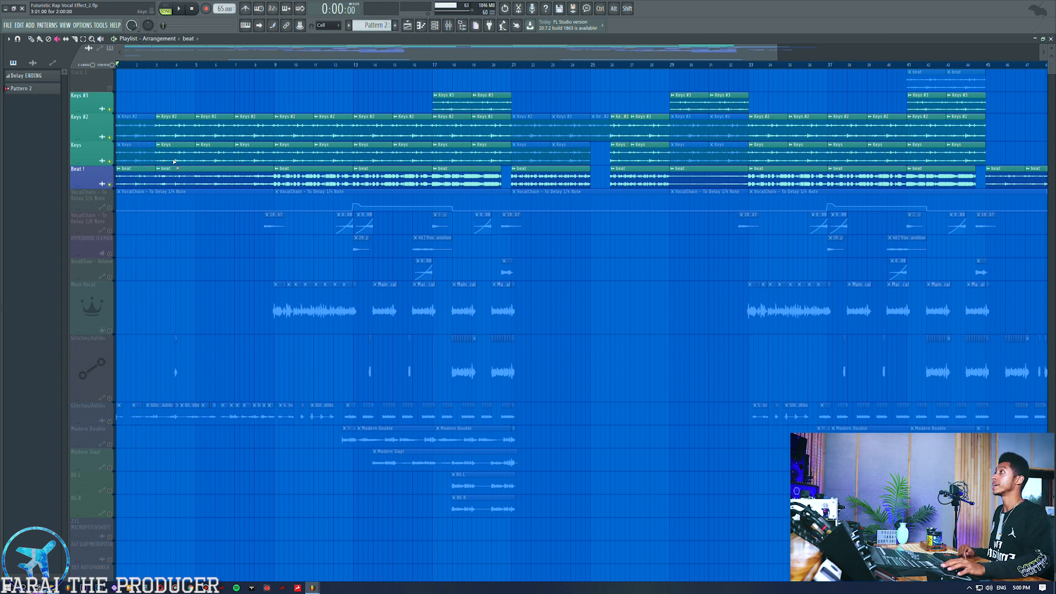
# - Mute the Keys #2 and Keys clips at bar 9 and play the section from there
pyautogui.moveTo(285, 127); pyautogui.dragTo(295, 152)
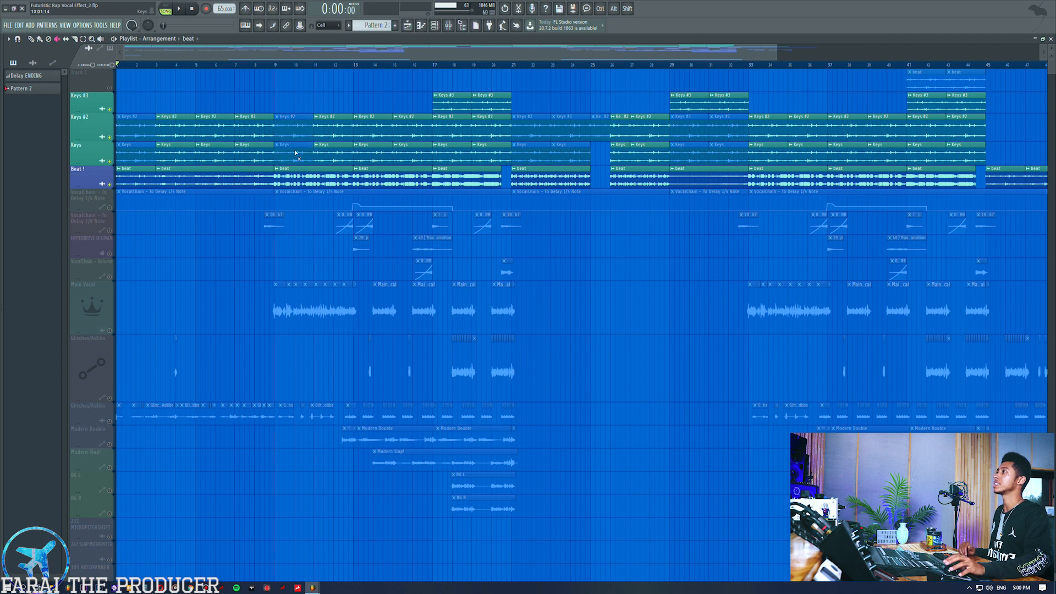
pyautogui.click(280, 66)
pyautogui.press('space')
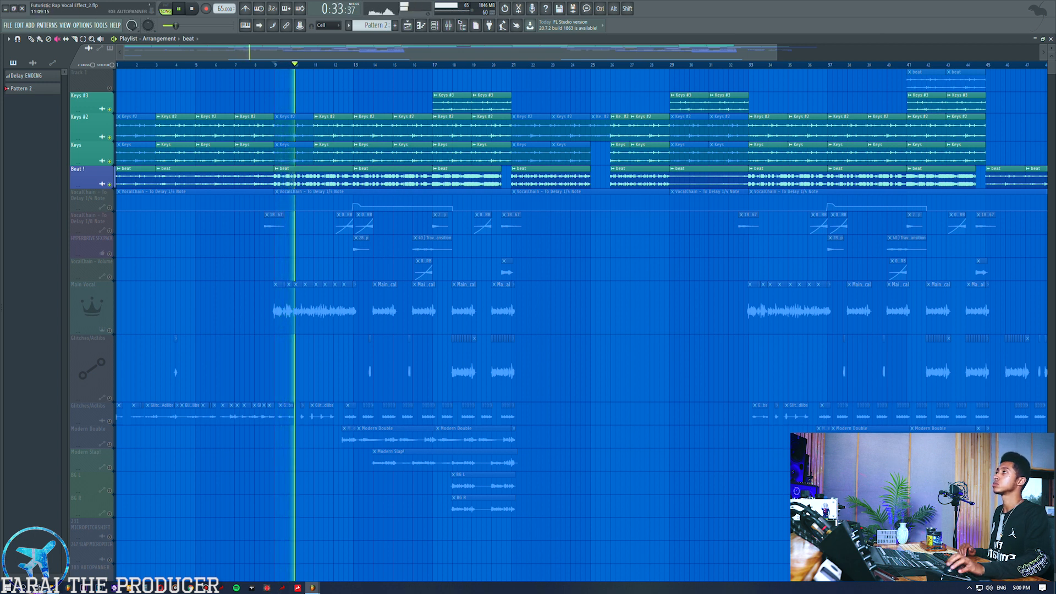
pyautogui.press('space')
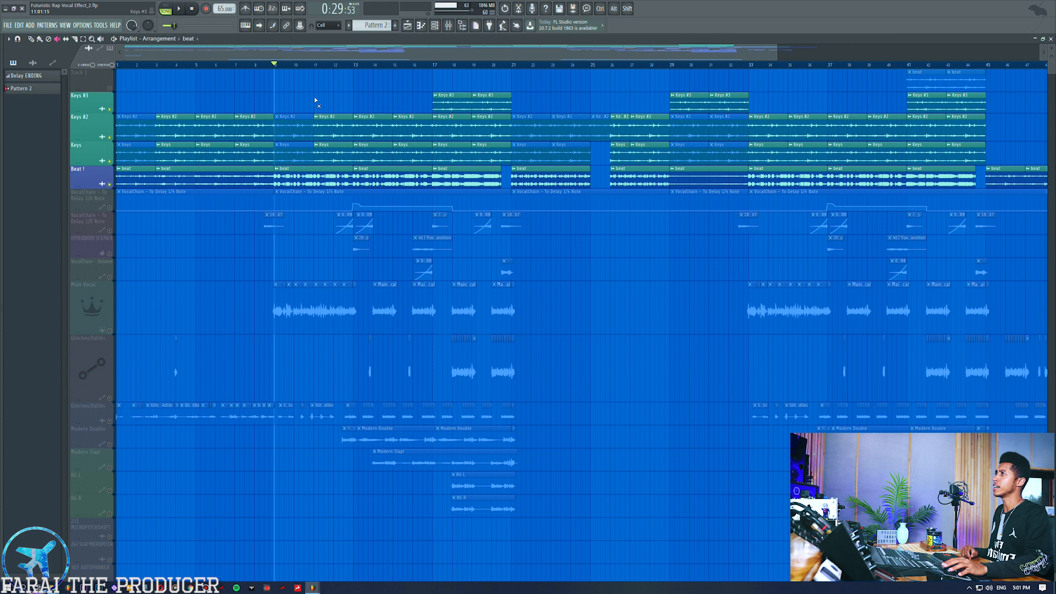
pyautogui.keyDown('ctrl'); pyautogui.click(92, 152); pyautogui.keyUp('ctrl')
pyautogui.keyDown('ctrl'); pyautogui.click(92, 127); pyautogui.keyUp('ctrl')
pyautogui.click(315, 88)
pyautogui.moveTo(441, 105); pyautogui.dragTo(508, 107)
pyautogui.click(554, 108)
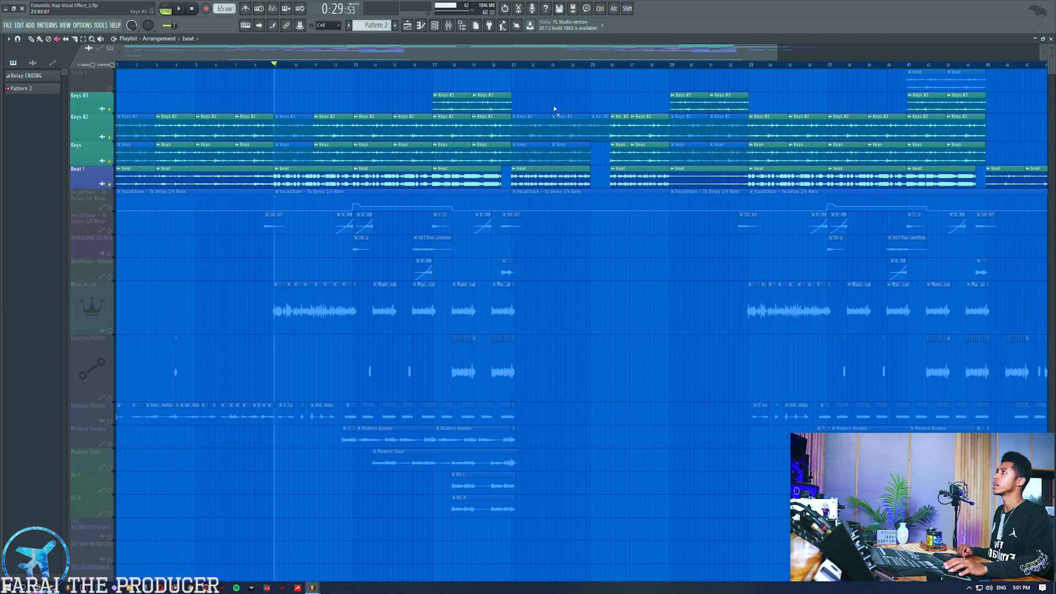
# - Copy the beat clip at bar 1 onto the start of the Keys #1 track
pyautogui.keyDown('ctrl'); pyautogui.click(135, 180); pyautogui.keyUp('ctrl')
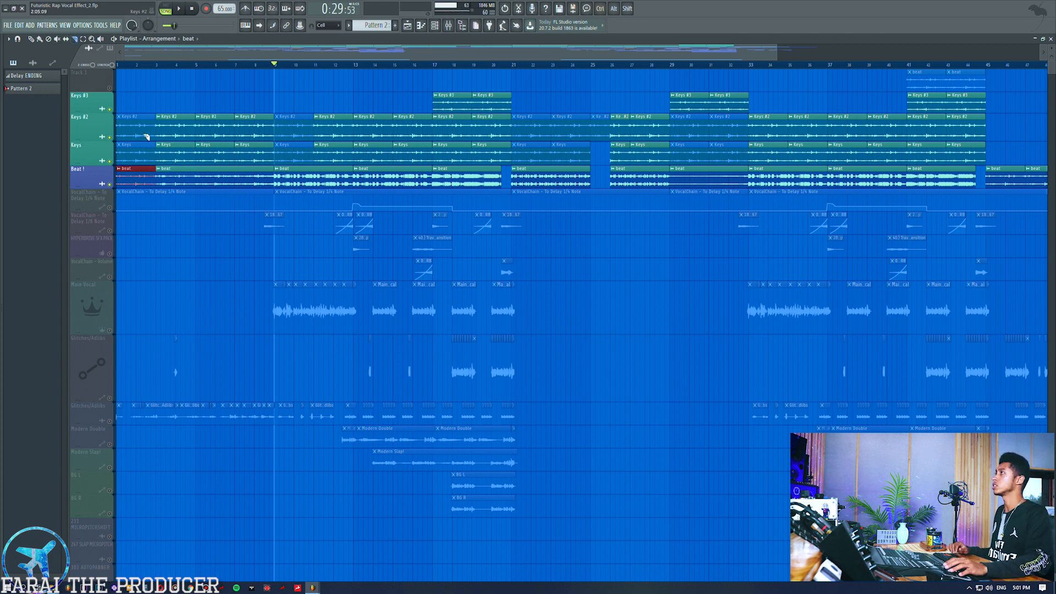
pyautogui.moveTo(159, 108); pyautogui.dragTo(160, 191)
pyautogui.keyDown('ctrl'); pyautogui.click(137, 182); pyautogui.keyUp('ctrl')
pyautogui.rightClick(156, 259)
pyautogui.press('shift')
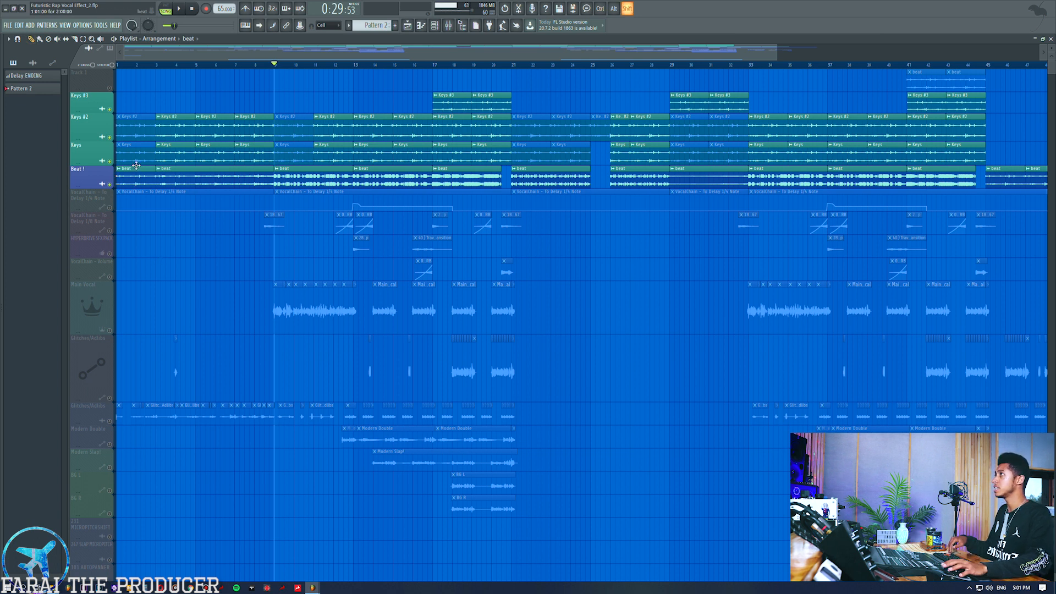
pyautogui.moveTo(130, 176); pyautogui.dragTo(128, 99)
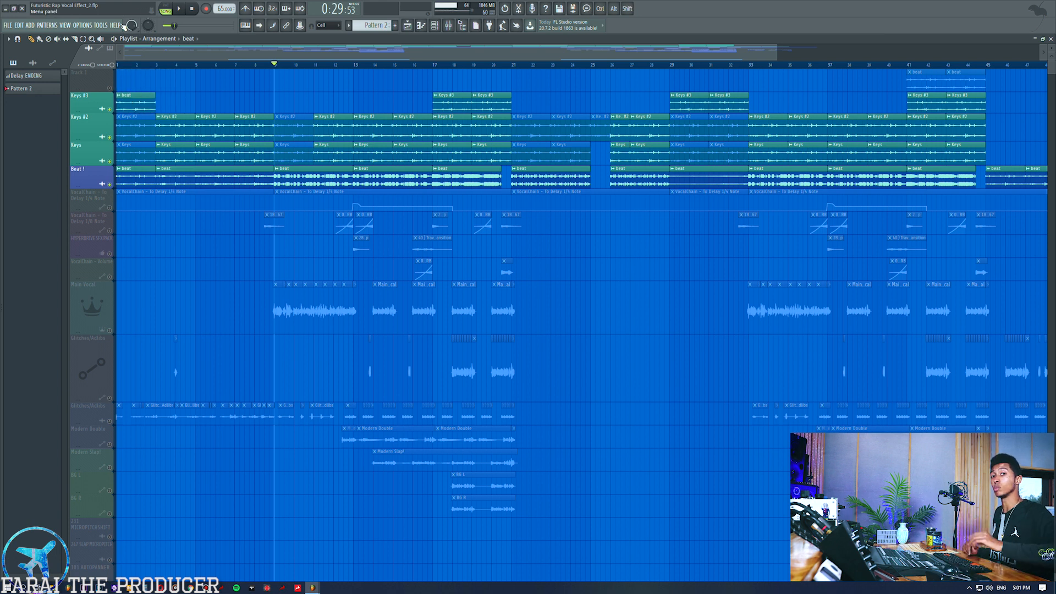
# - Make the copied beat clip on the Keys #1 track unique and delete that copy
pyautogui.click(118, 98)
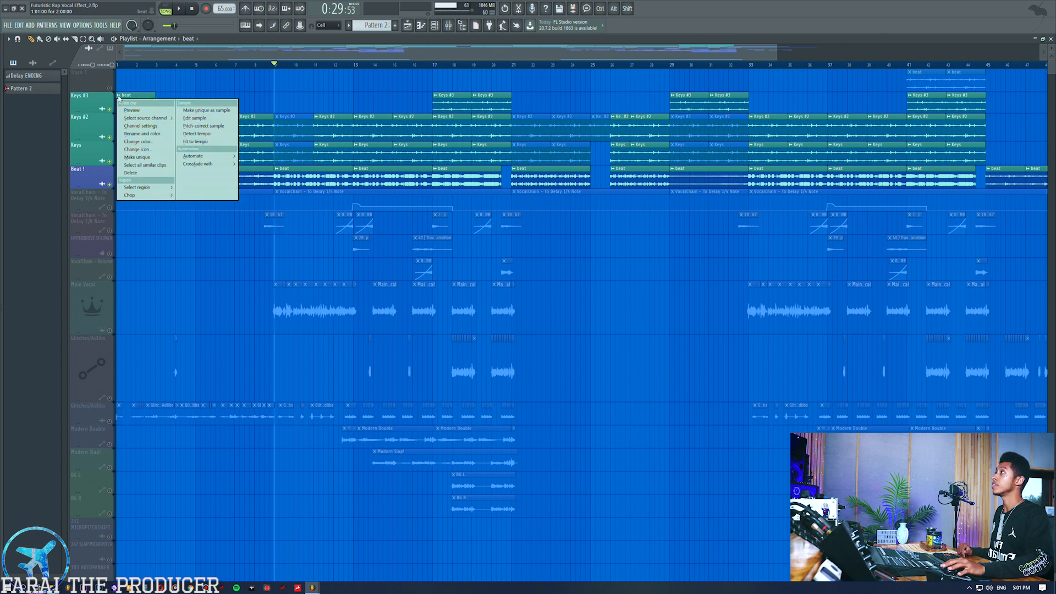
pyautogui.click(138, 160)
pyautogui.rightClick(137, 100)
# - Unmute the Keys #2 and Keys clips at bars 1 and 9
pyautogui.keyDown('ctrl'); pyautogui.moveTo(129, 125); pyautogui.dragTo(129, 167); pyautogui.keyUp('ctrl')
pyautogui.keyDown('ctrl'); pyautogui.click(134, 84); pyautogui.keyUp('ctrl')
pyautogui.press('t')
pyautogui.moveTo(141, 121)
pyautogui.mouseDown()
pyautogui.moveTo(141, 147)
pyautogui.moveTo(141, 119)
pyautogui.mouseUp()
pyautogui.keyDown('ctrl'); pyautogui.click(150, 90); pyautogui.keyUp('ctrl')
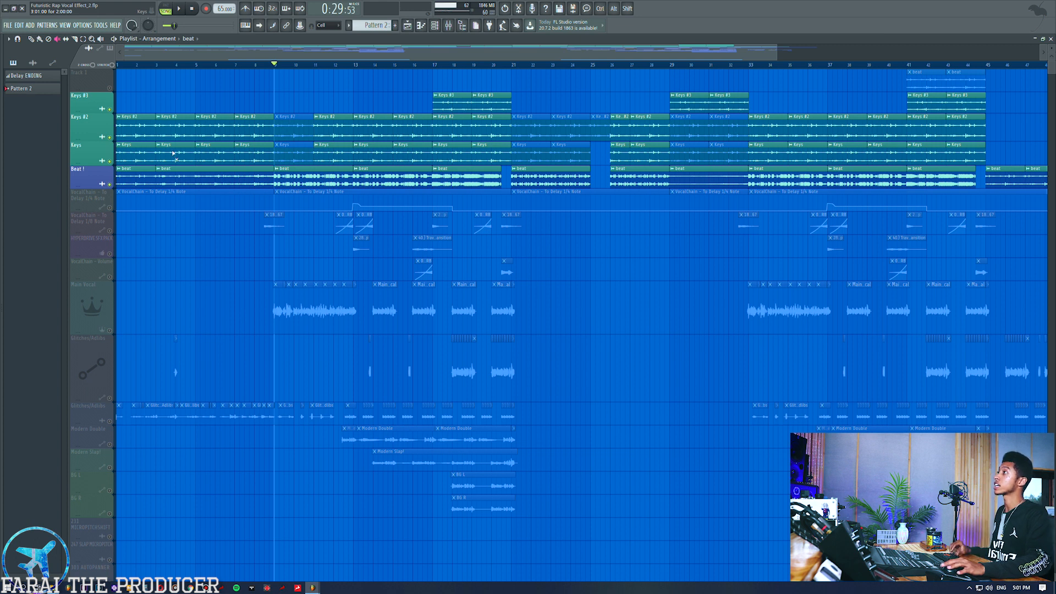
pyautogui.doubleClick(90, 126)
pyautogui.keyDown('ctrl'); pyautogui.click(194, 102); pyautogui.keyUp('ctrl')
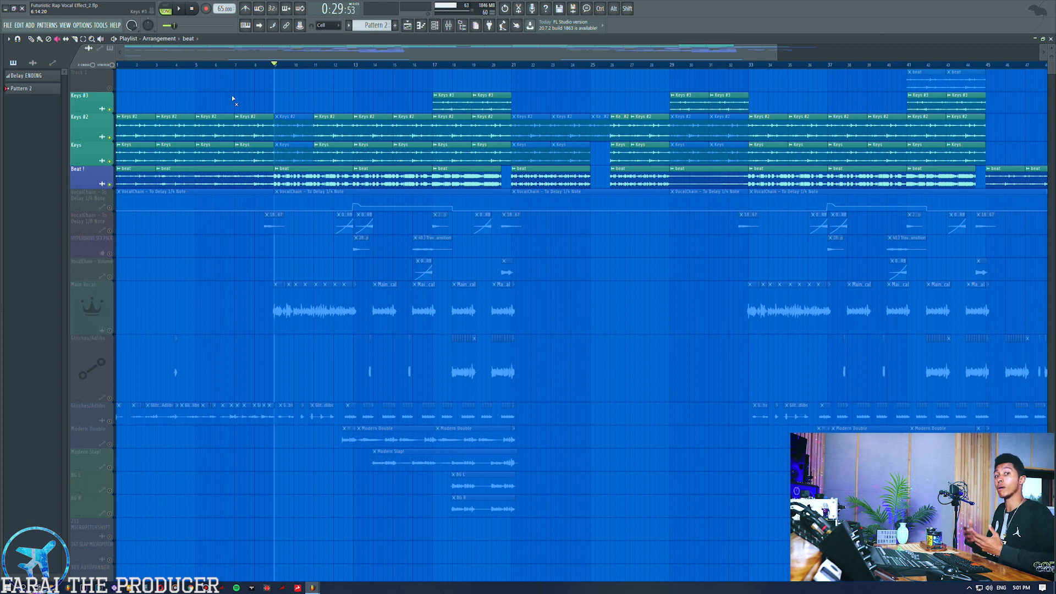
pyautogui.moveTo(293, 149); pyautogui.dragTo(294, 106)
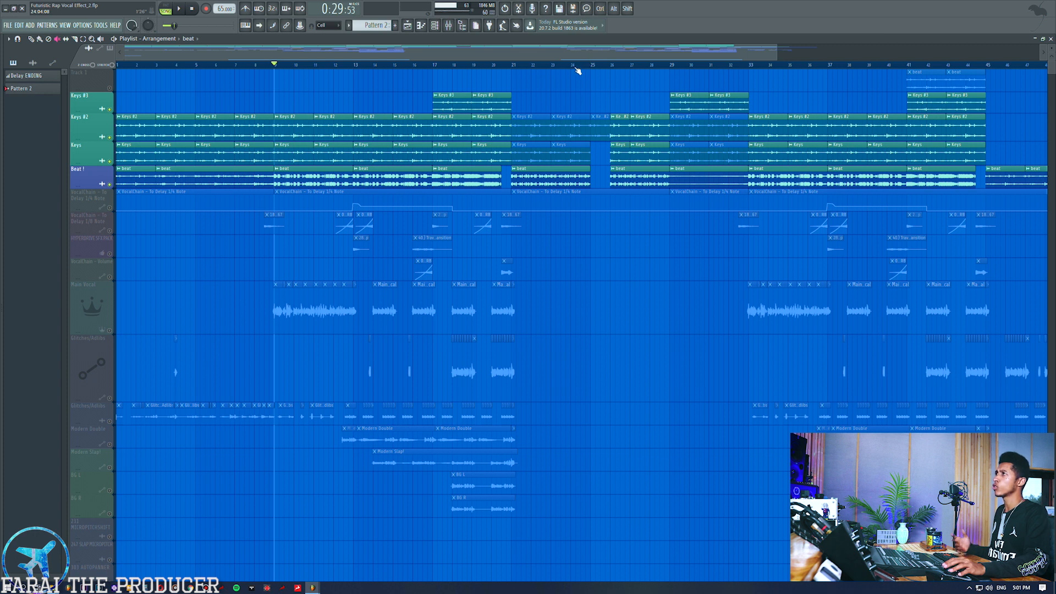
# - Move the playhead to bar 23 and select the Keys #2 and Keys clips starting at bar 26
pyautogui.click(558, 67)
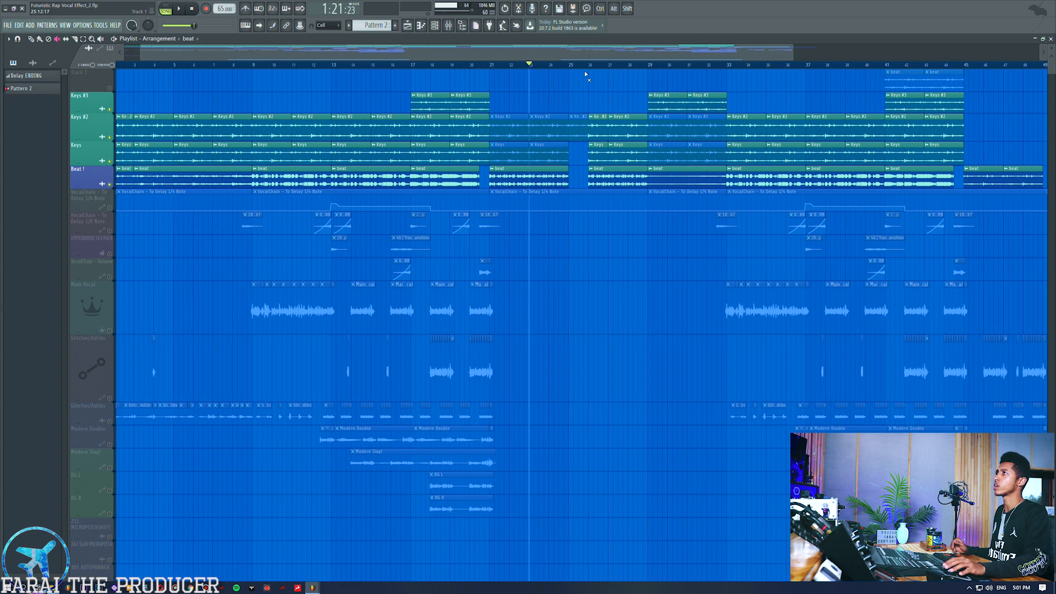
pyautogui.moveTo(515, 115); pyautogui.dragTo(552, 157)
pyautogui.click(540, 99)
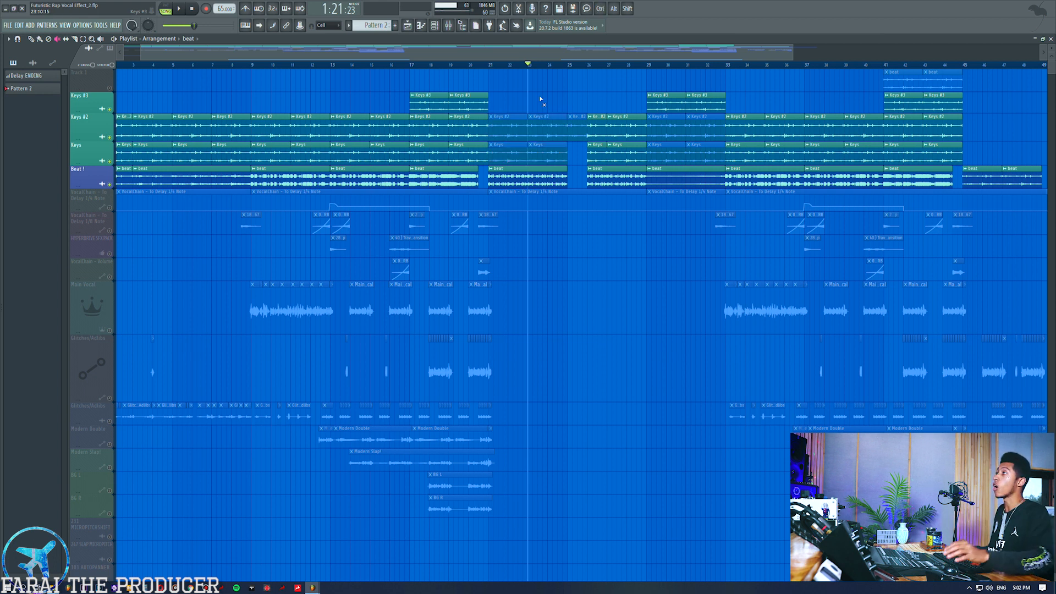
pyautogui.moveTo(555, 58); pyautogui.dragTo(567, 58)
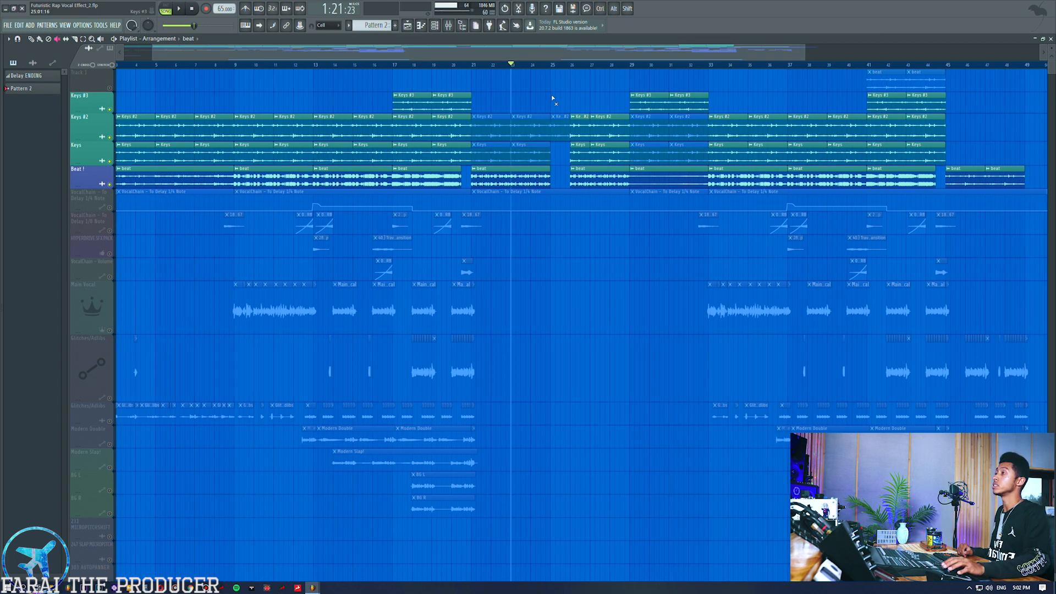
pyautogui.moveTo(541, 125); pyautogui.dragTo(567, 172)
pyautogui.click(565, 109)
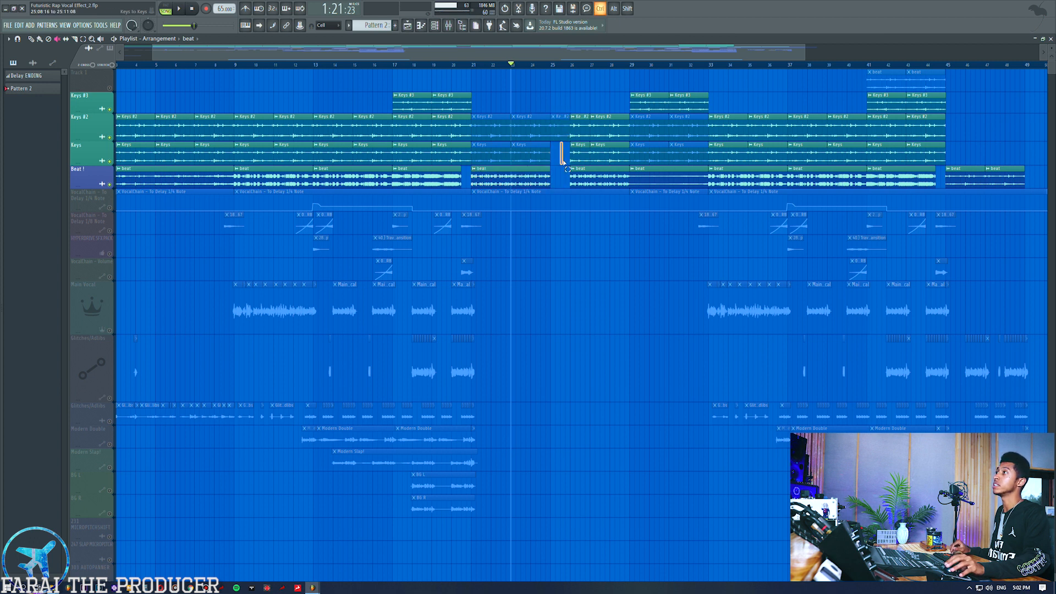
pyautogui.moveTo(529, 116); pyautogui.dragTo(542, 161)
pyautogui.moveTo(575, 117); pyautogui.dragTo(583, 159)
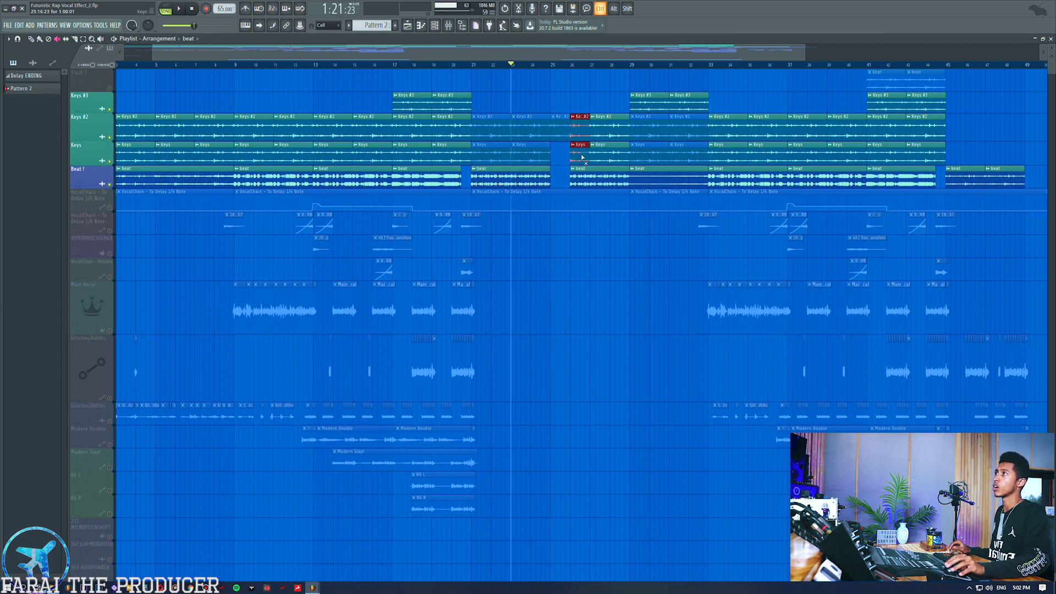
# - Play the arrangement from bar 23 through the clips at bar 26, with those clips deselected
pyautogui.press('space')
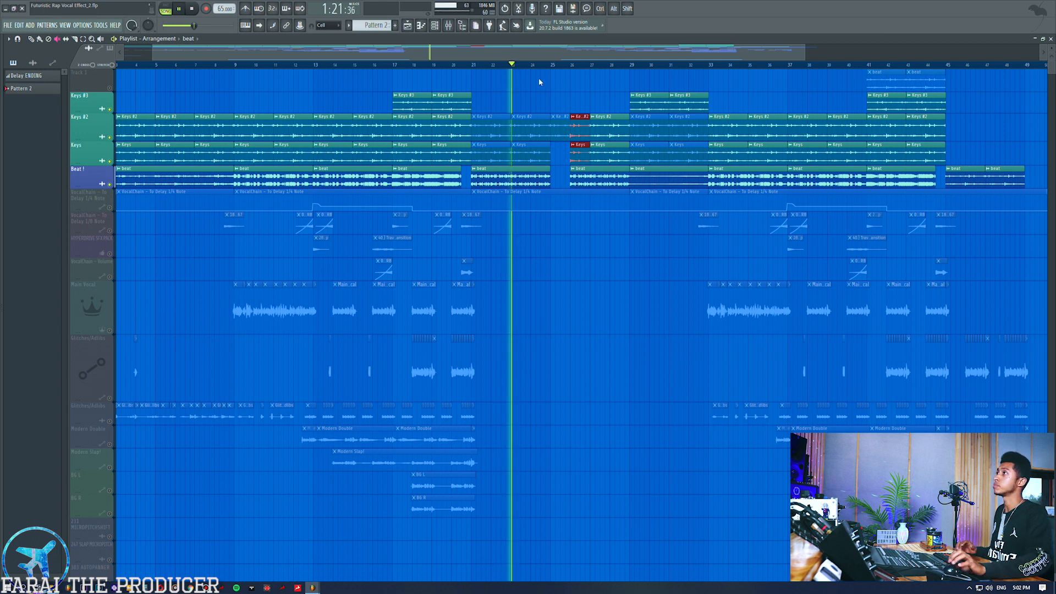
pyautogui.scroll(5, 545, 71)
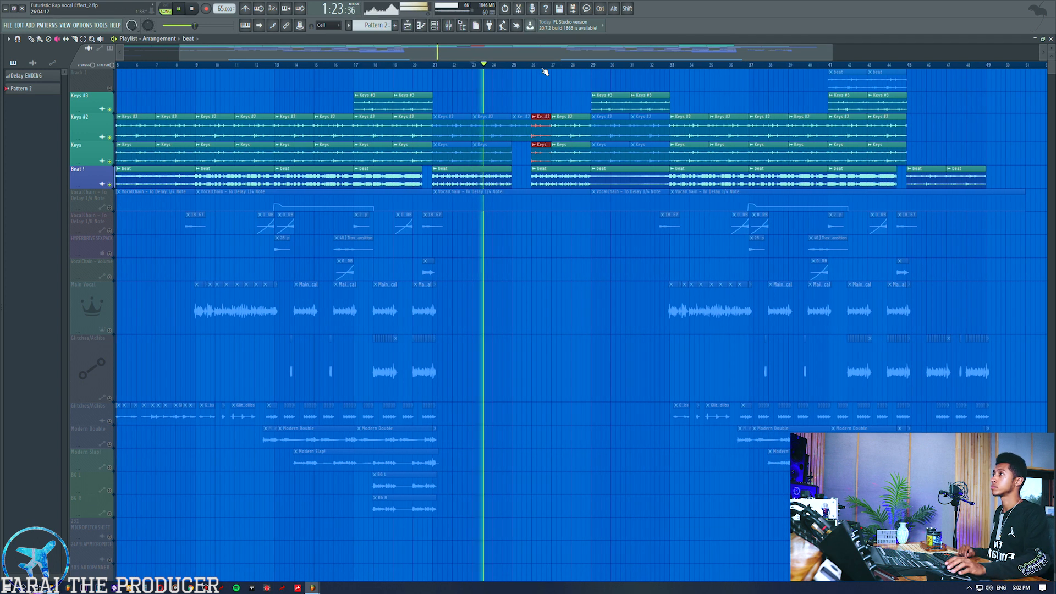
pyautogui.keyDown('ctrl'); pyautogui.click(472, 270); pyautogui.keyUp('ctrl')
pyautogui.press('p')
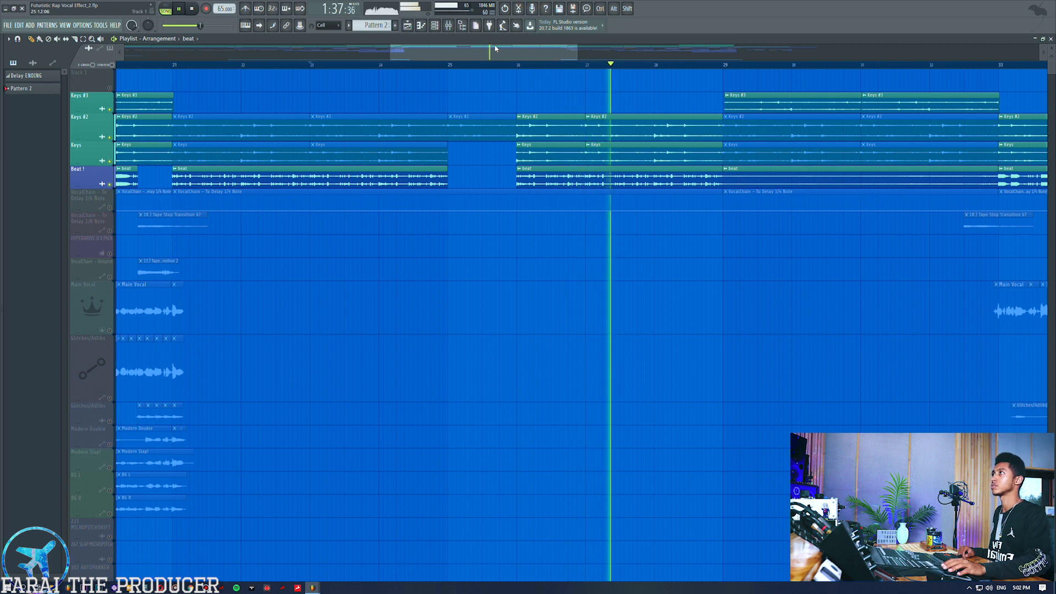
pyautogui.press('space')
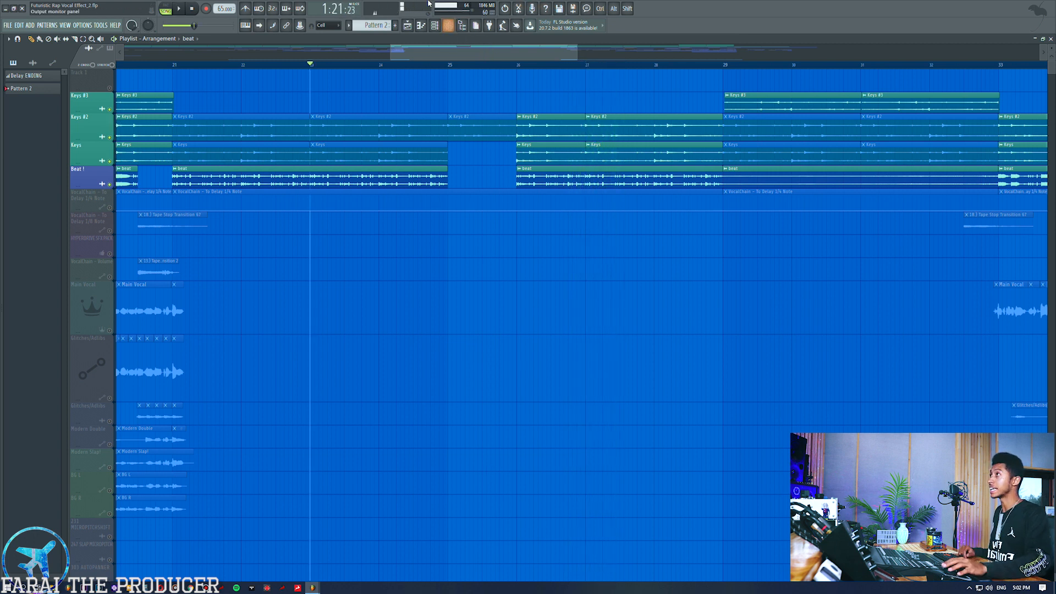
# - Compare playback of the muted-keys section from bar 23 with the section from bar 26, twice
pyautogui.click(382, 65)
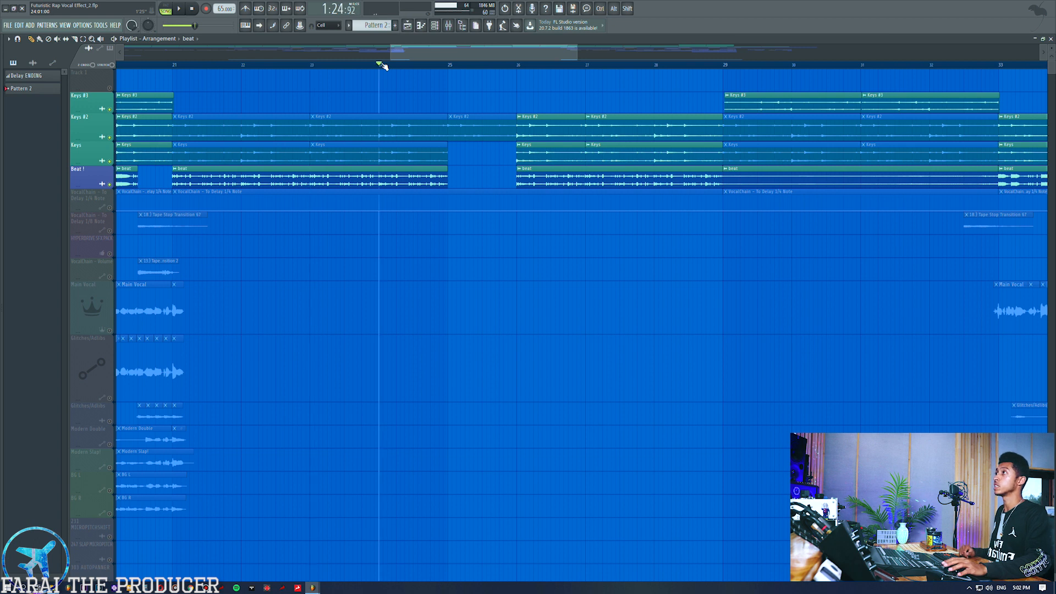
pyautogui.click(310, 65)
pyautogui.press('space')
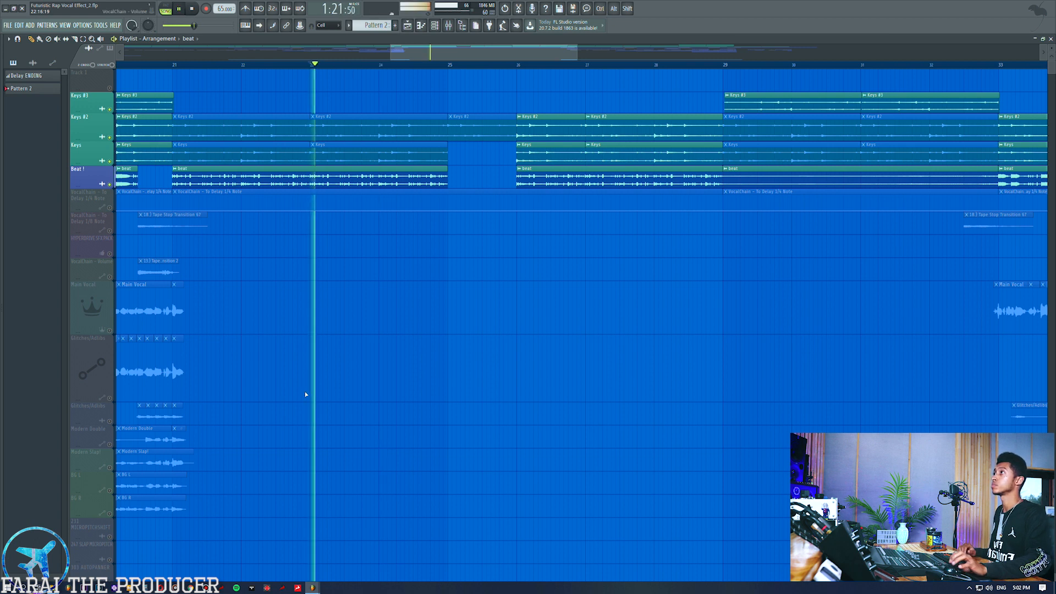
pyautogui.click(517, 65)
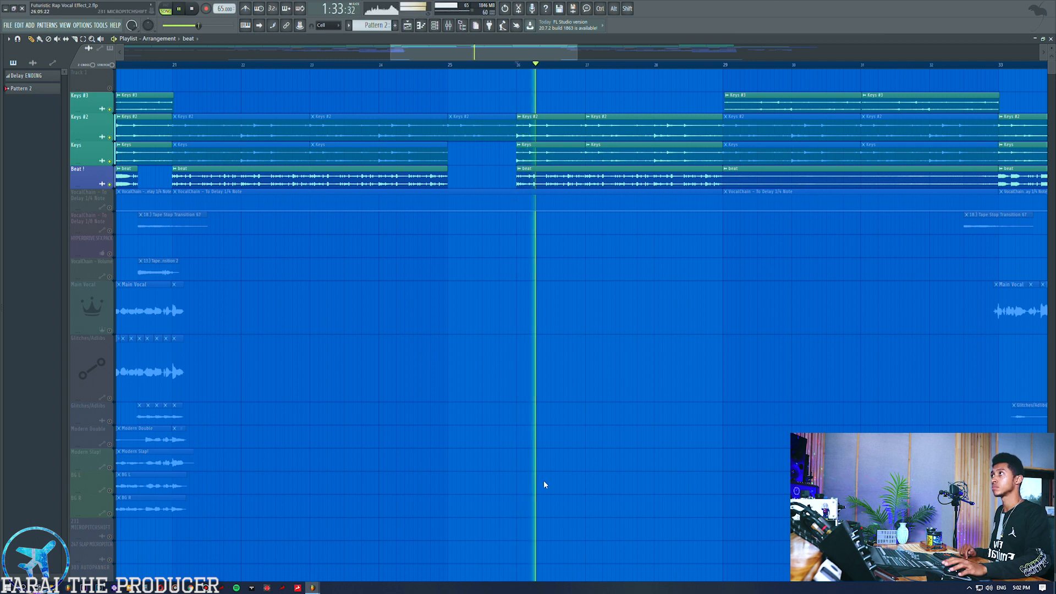
pyautogui.press('space')
pyautogui.click(310, 64)
pyautogui.press('space')
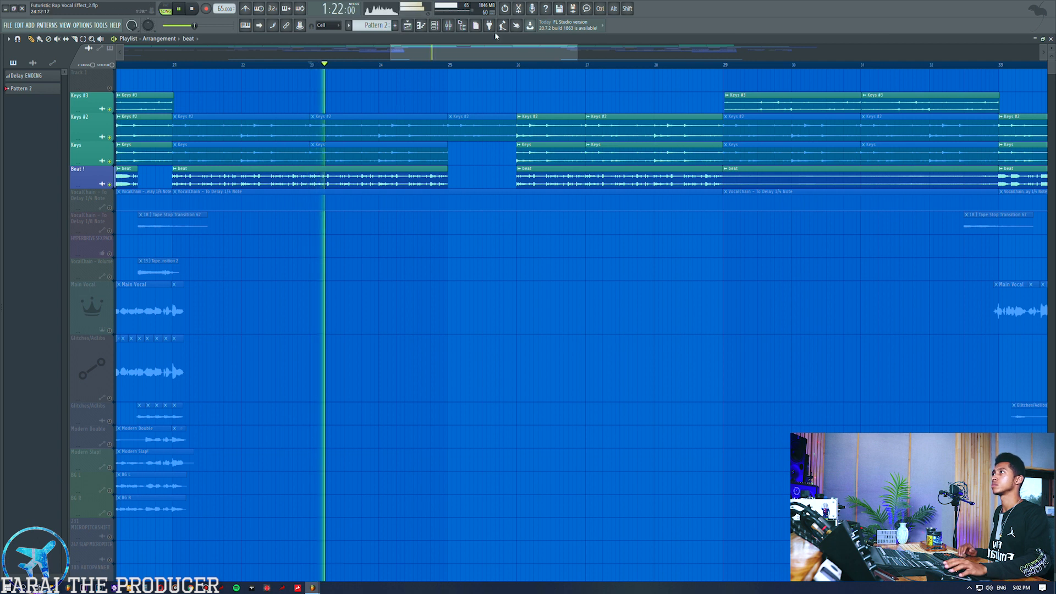
pyautogui.click(520, 66)
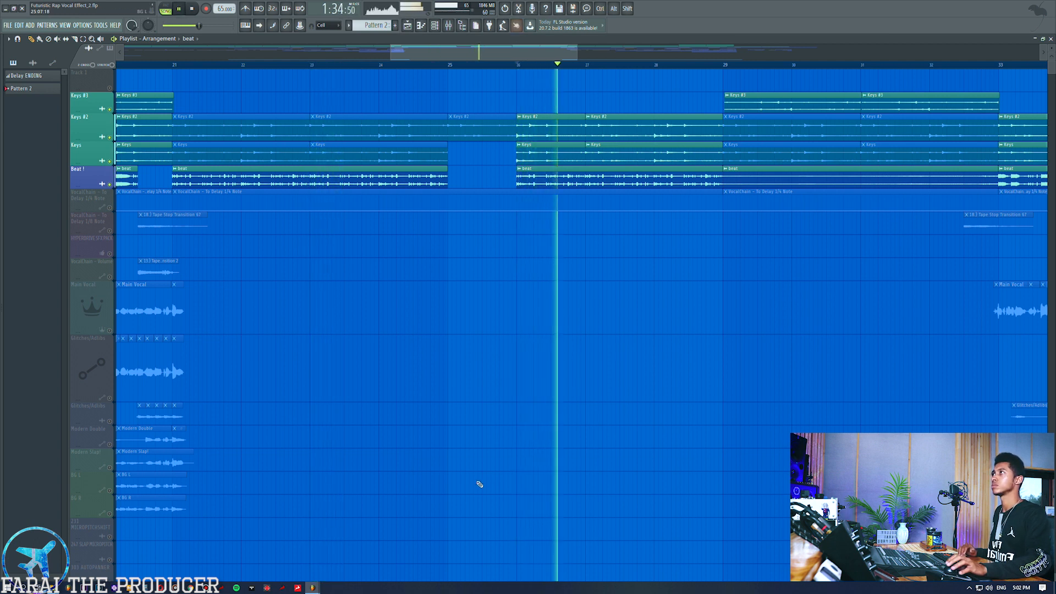
pyautogui.press('space')
# - Compare playback from bar 22 with playback from bar 26
pyautogui.click(243, 68)
pyautogui.press('space')
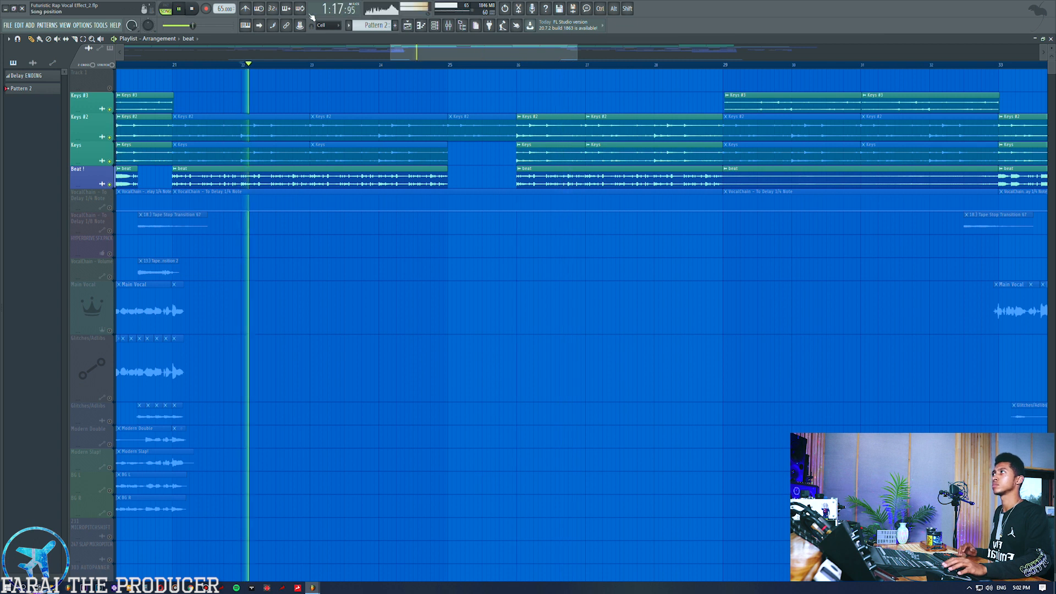
pyautogui.click(523, 67)
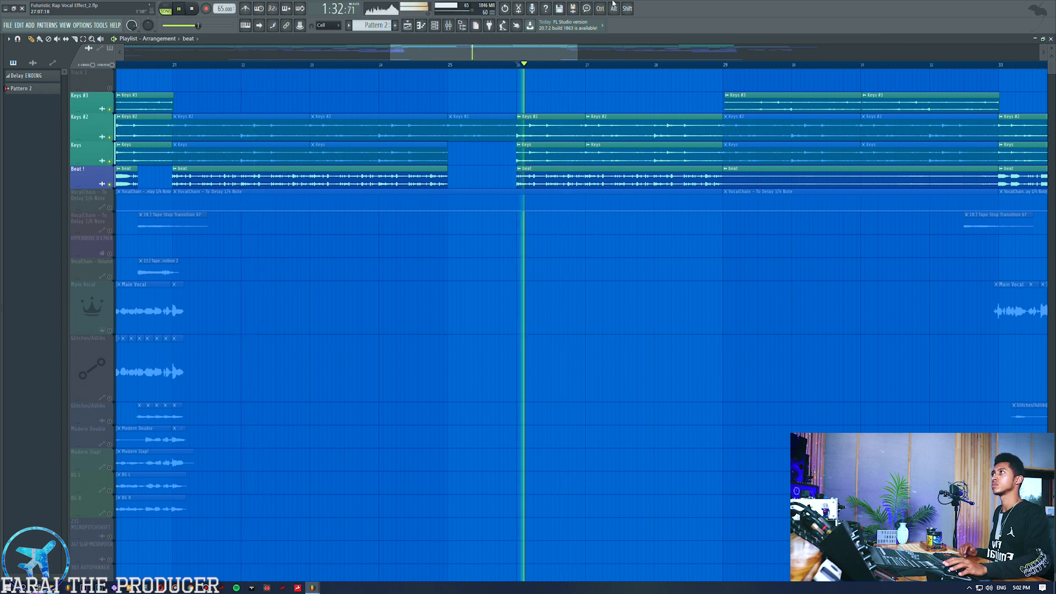
pyautogui.press('space')
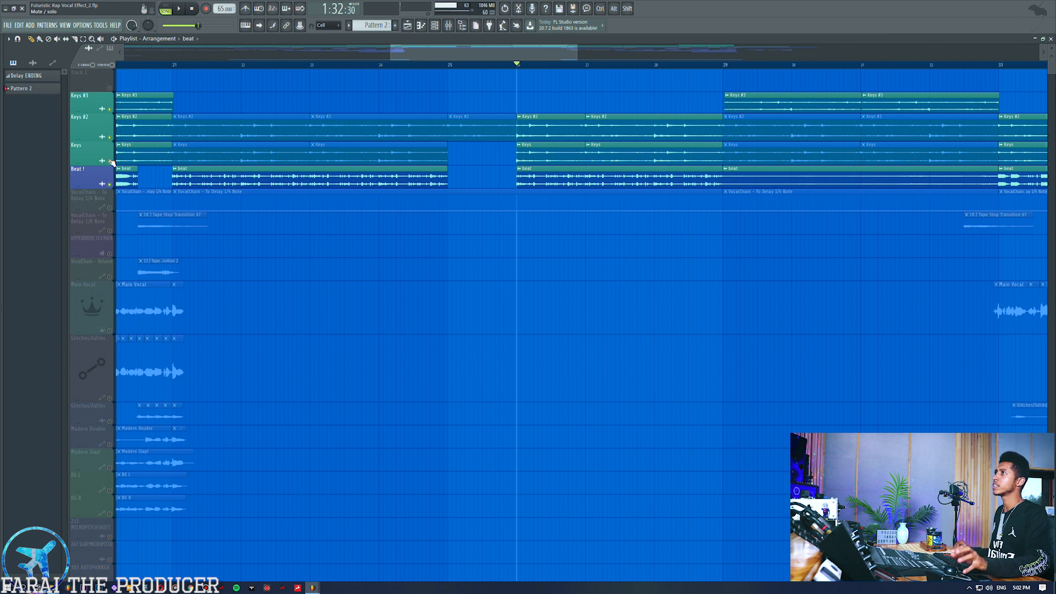
# - Solo the Keys track, view its Keys - Stereo channel in the mixer, and return to the full playlist arrangement
pyautogui.press('F9')
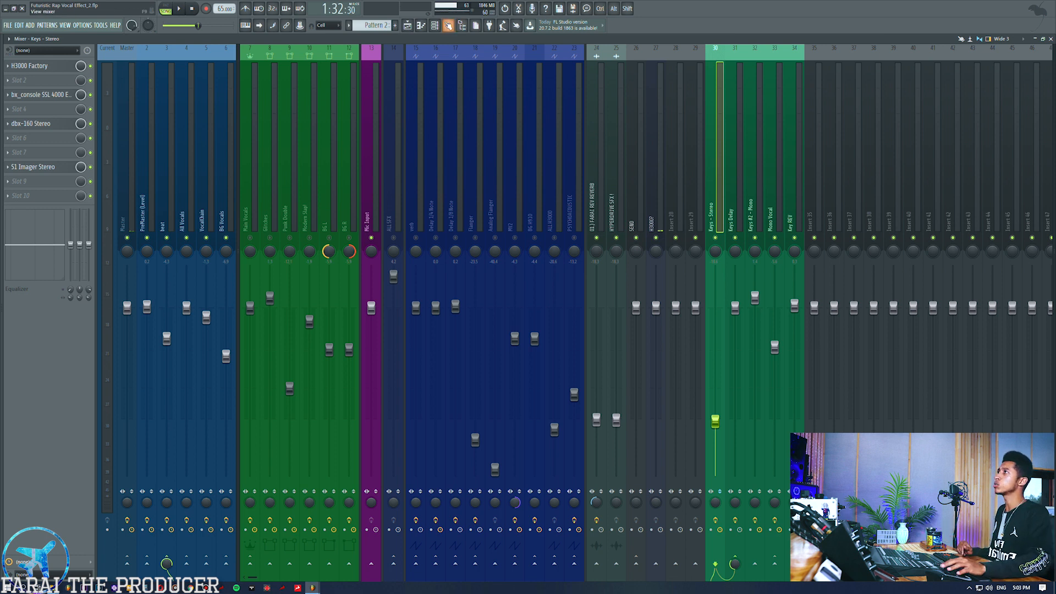
pyautogui.press('F9')
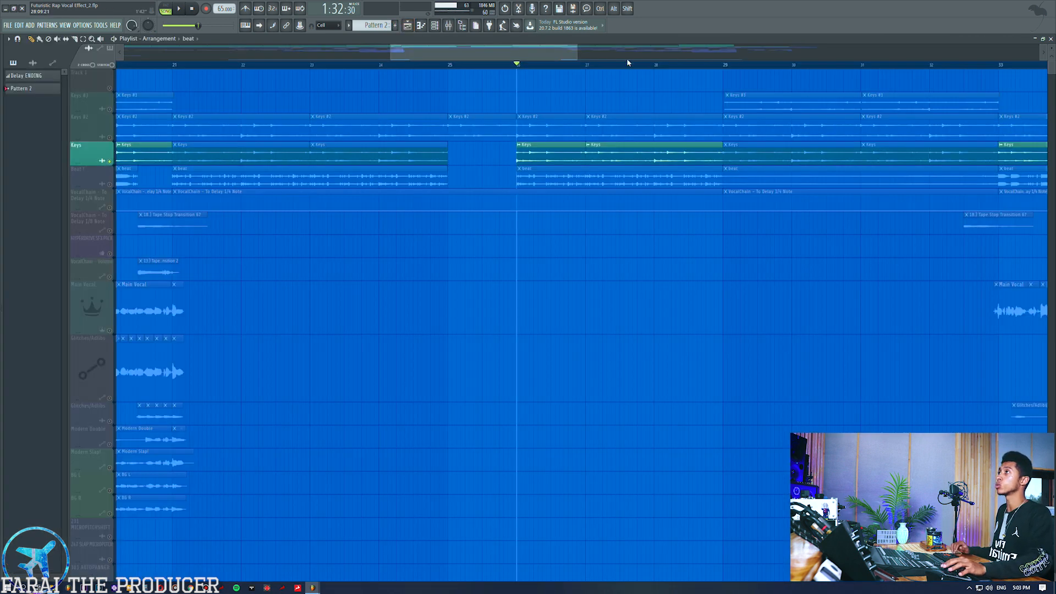
pyautogui.scroll(-5, 628, 65)
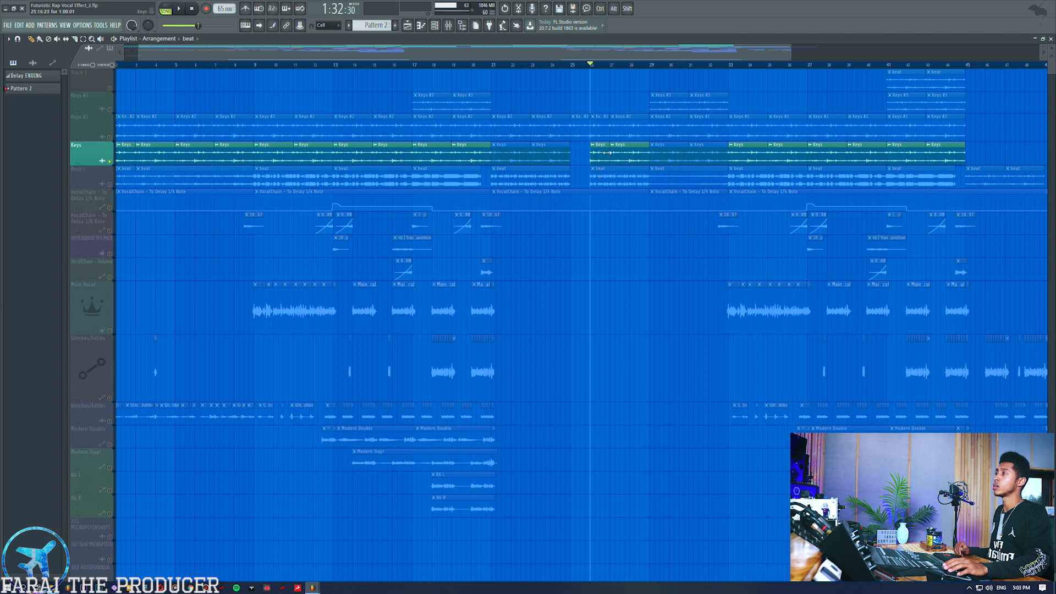
# - Play the soloed Keys track from bar 26 while checking the Keys - Stereo channel's levels in the mixer
pyautogui.click(448, 26)
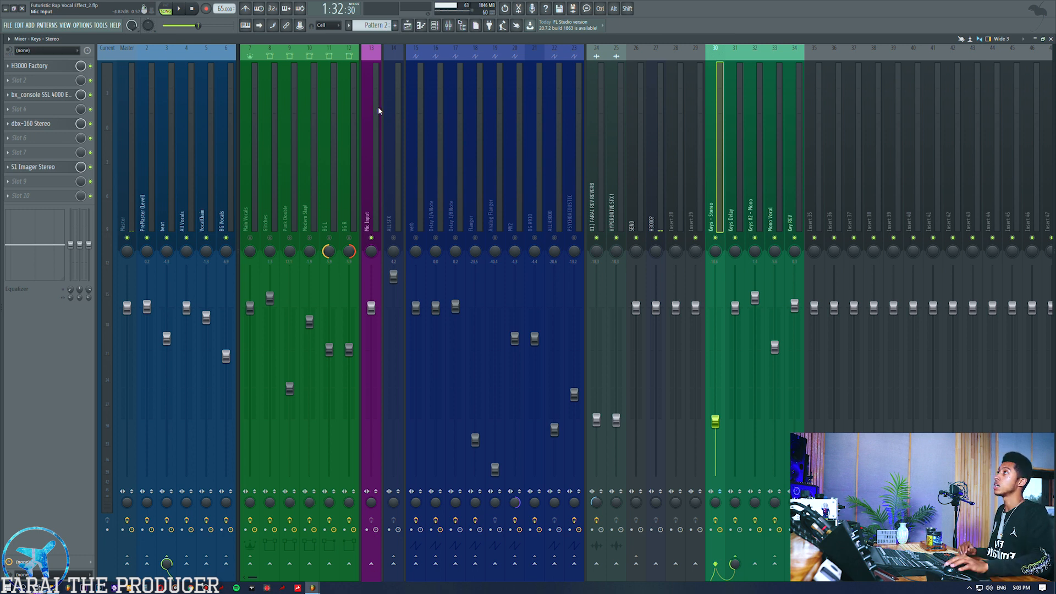
pyautogui.click(408, 26)
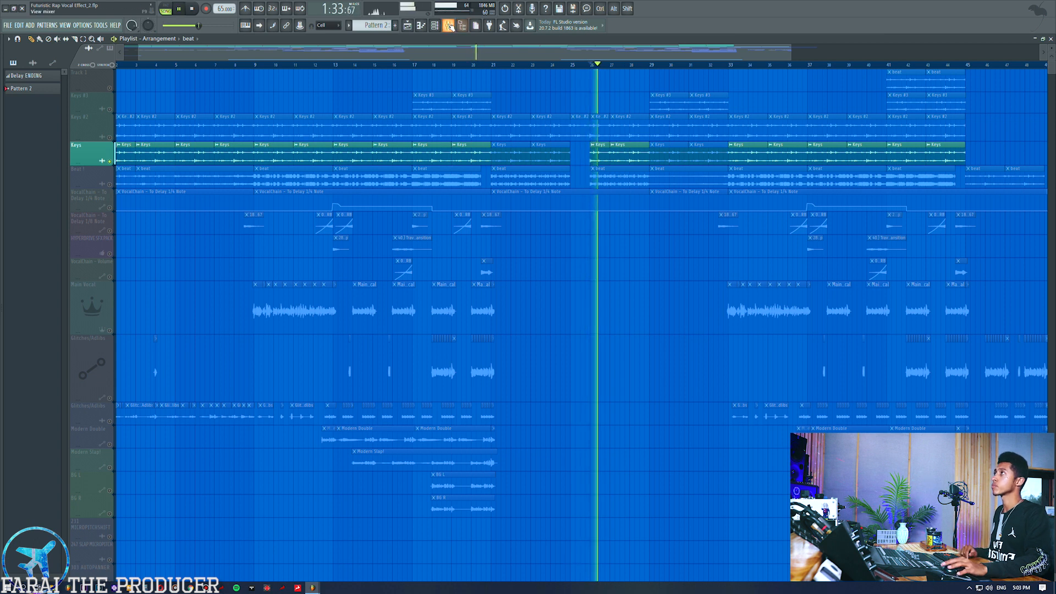
pyautogui.press('F9')
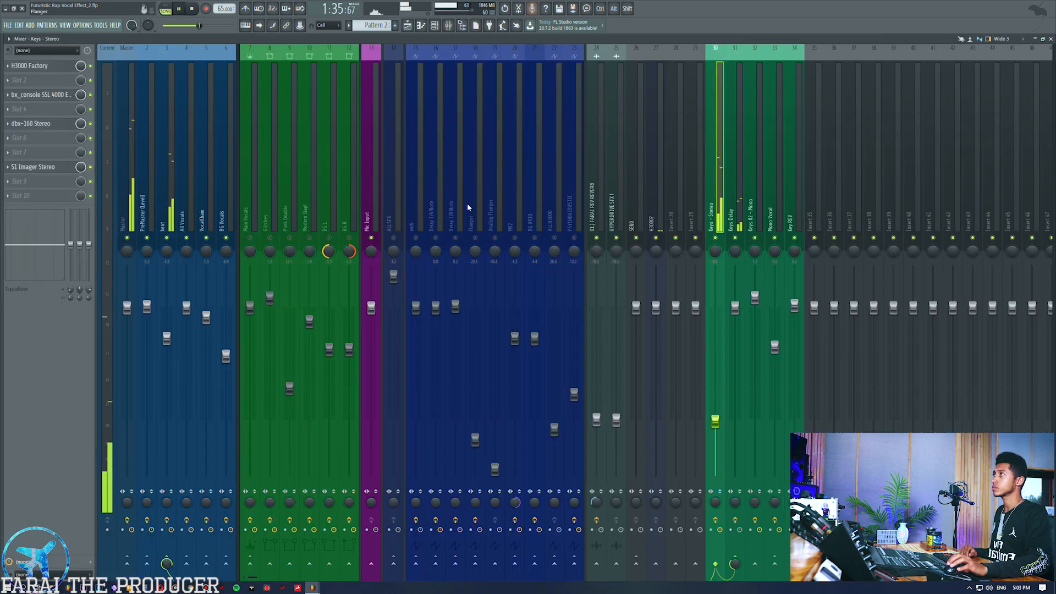
pyautogui.press('F9')
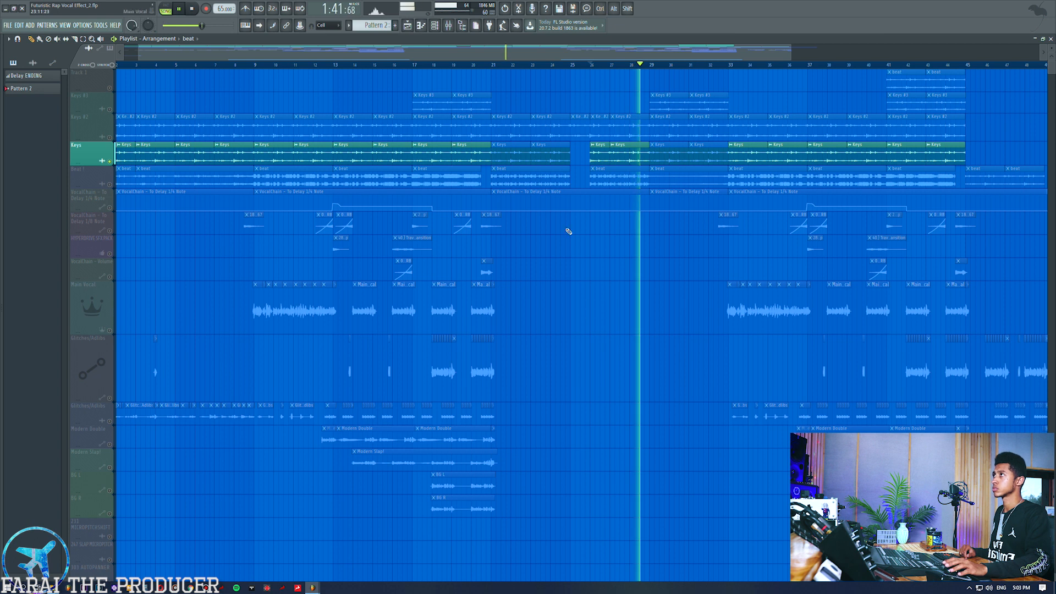
pyautogui.press('space')
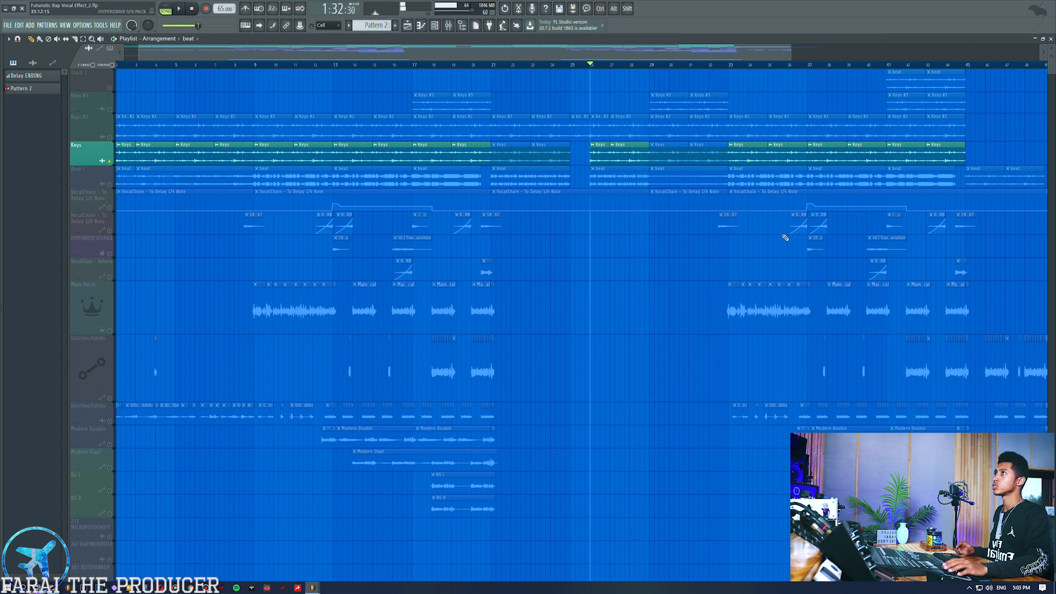
# - Copy the beat clip from bar 41 on Track 1 to bar 25 and add a second beat clip at bar 27
pyautogui.moveTo(904, 77); pyautogui.dragTo(602, 83)
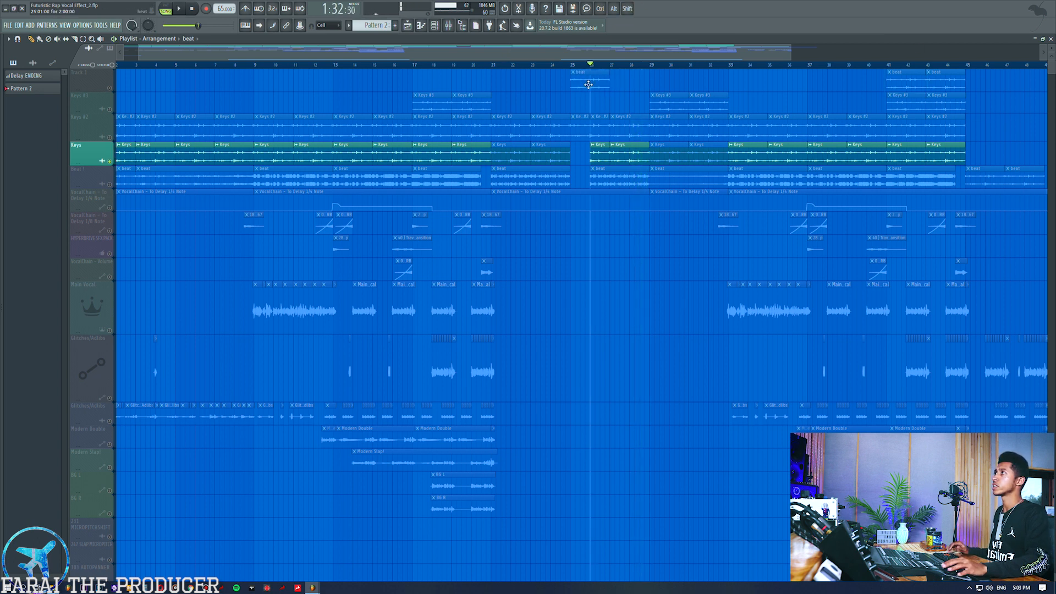
pyautogui.moveTo(590, 87); pyautogui.dragTo(594, 88)
pyautogui.press('space')
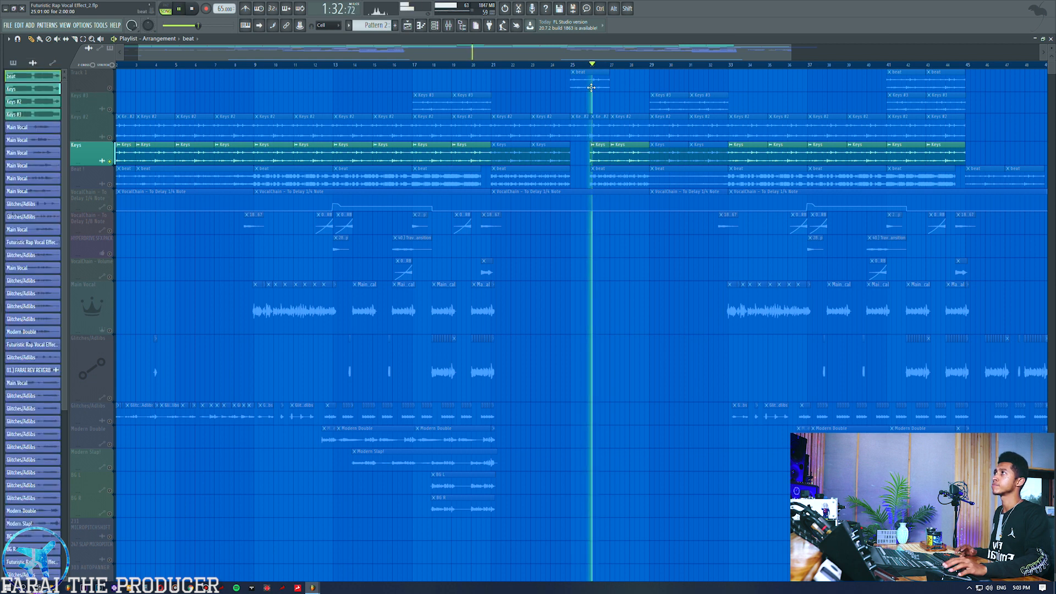
pyautogui.click(616, 77)
pyautogui.press('space')
# - Solo Track 1 and play its beat clips from bar 26
pyautogui.click(110, 91)
pyautogui.press('space')
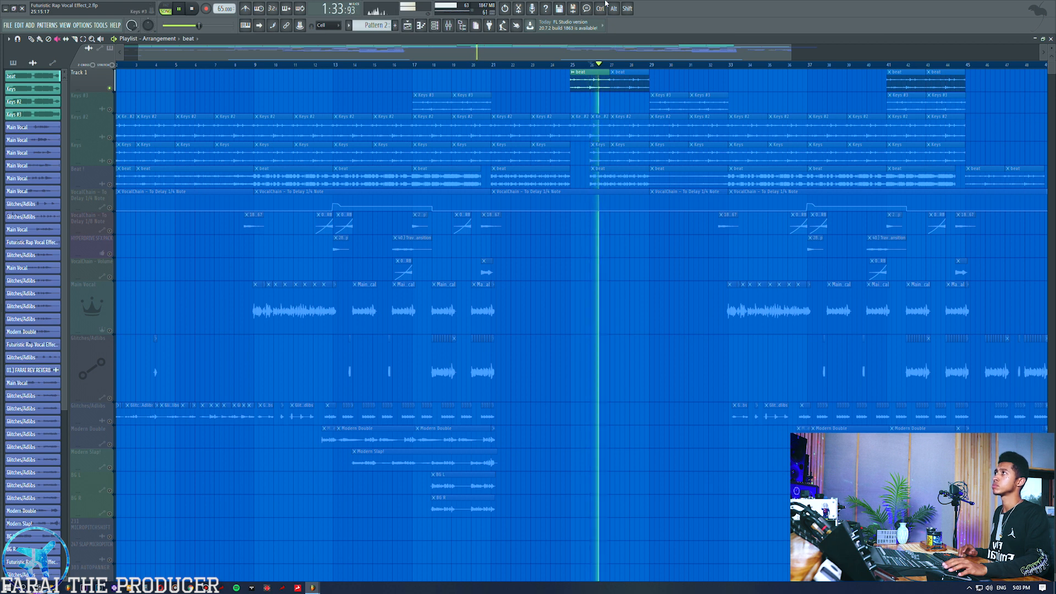
pyautogui.press('space')
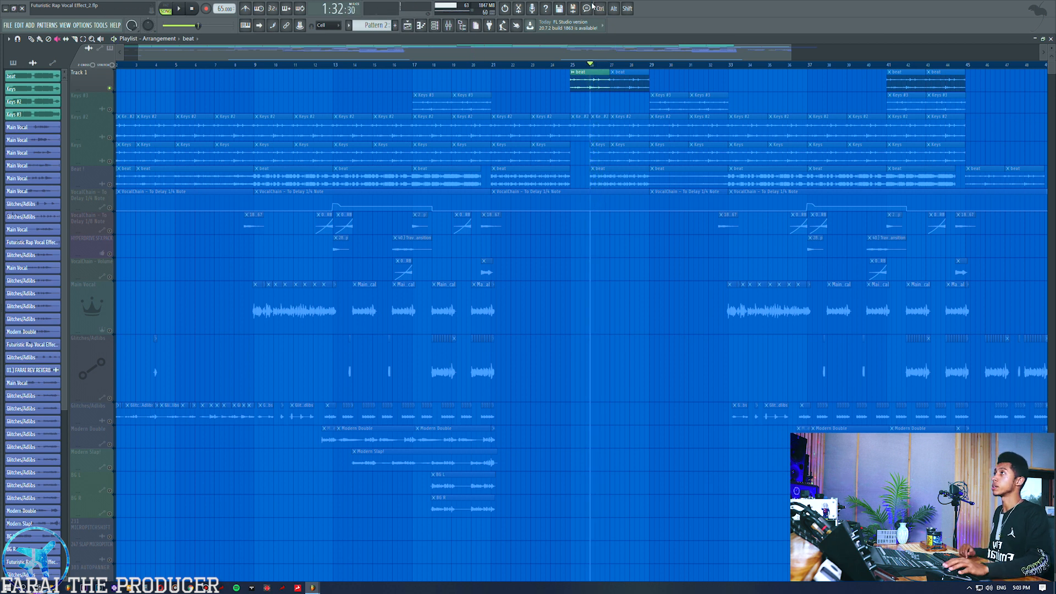
# - Unmute the Keys track and play from bar 26, toggling the mute of Track 1 and of Keys to compare them
pyautogui.click(110, 162)
pyautogui.press('space')
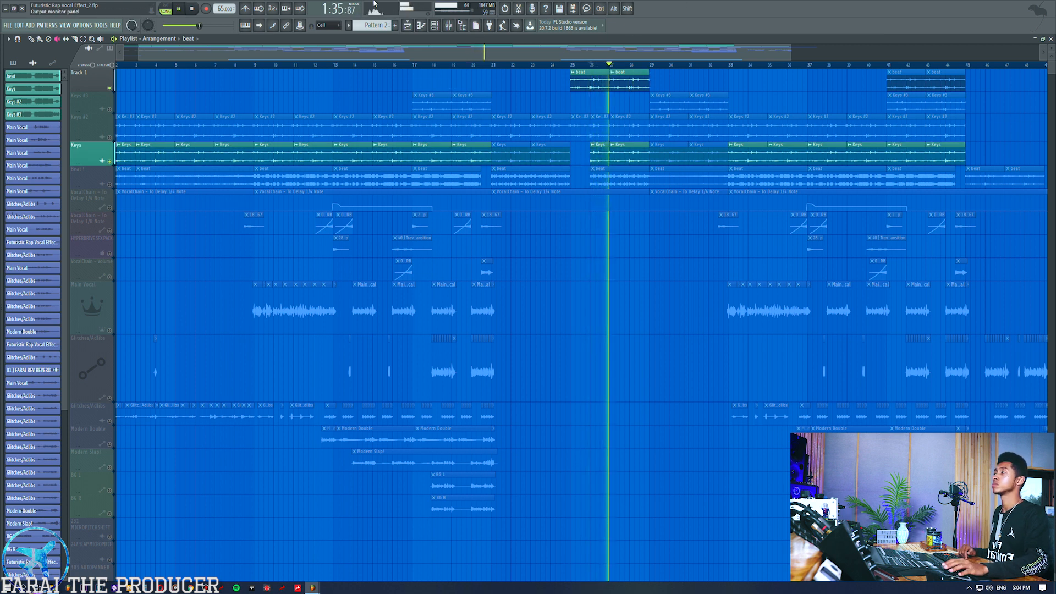
pyautogui.click(110, 88)
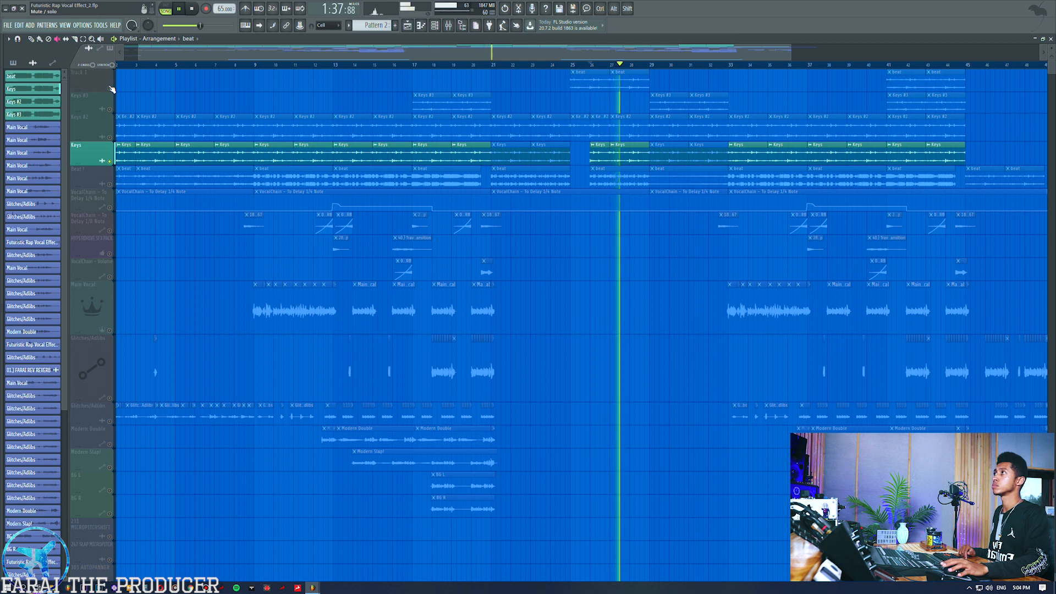
pyautogui.click(110, 88)
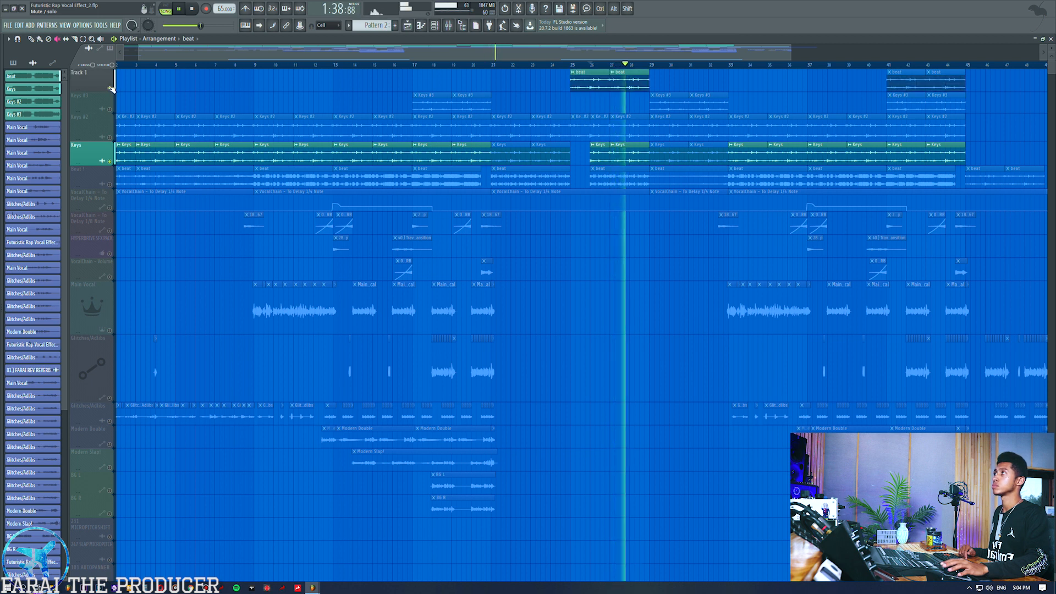
pyautogui.click(111, 161)
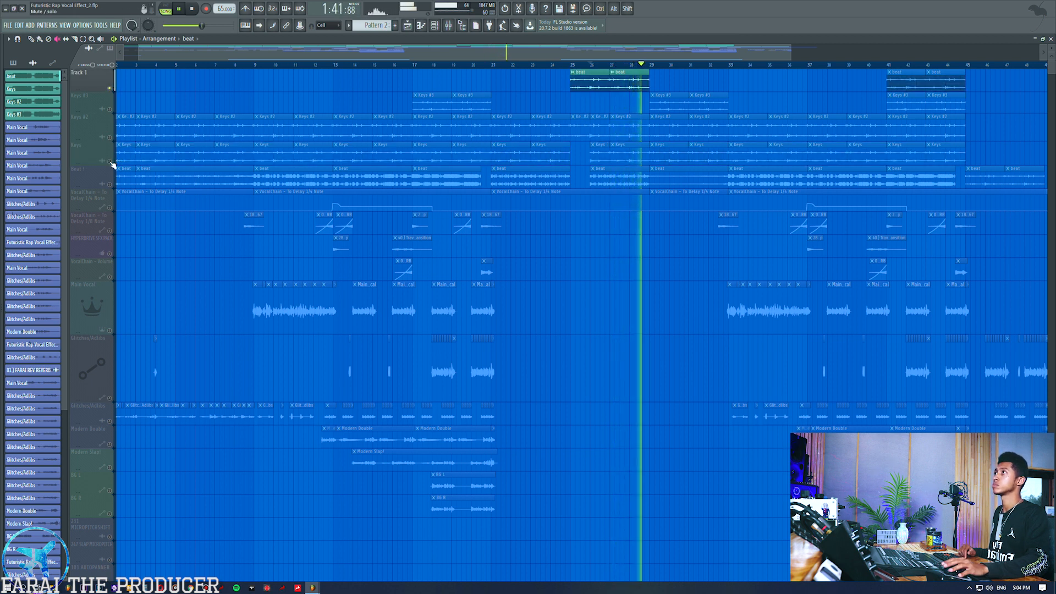
pyautogui.click(110, 161)
pyautogui.press('space')
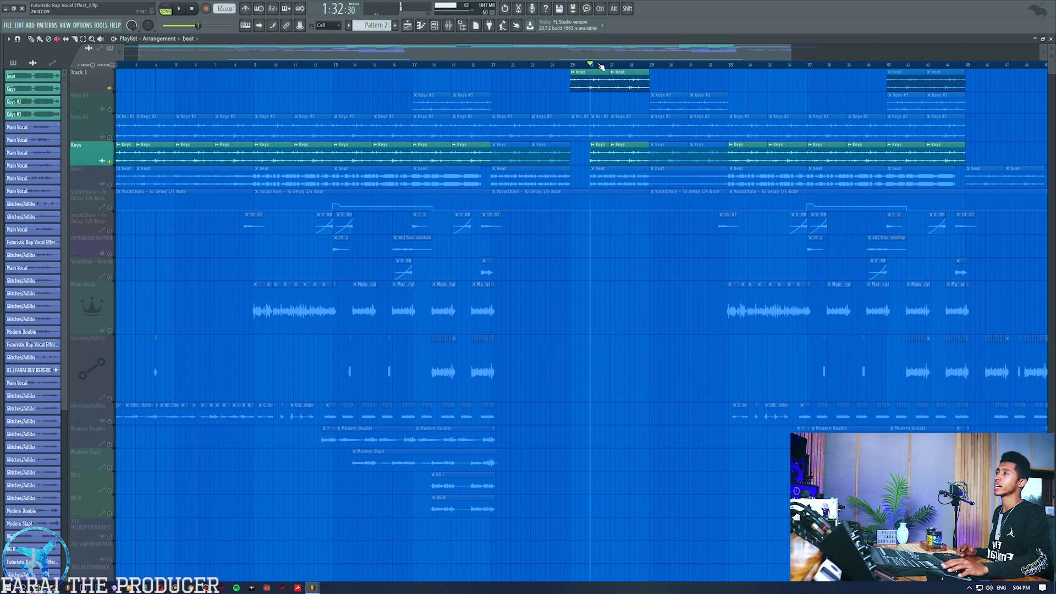
# - Move the playback start to bar 27 and play the Track 1 beat and Keys clips together from there
pyautogui.click(613, 65)
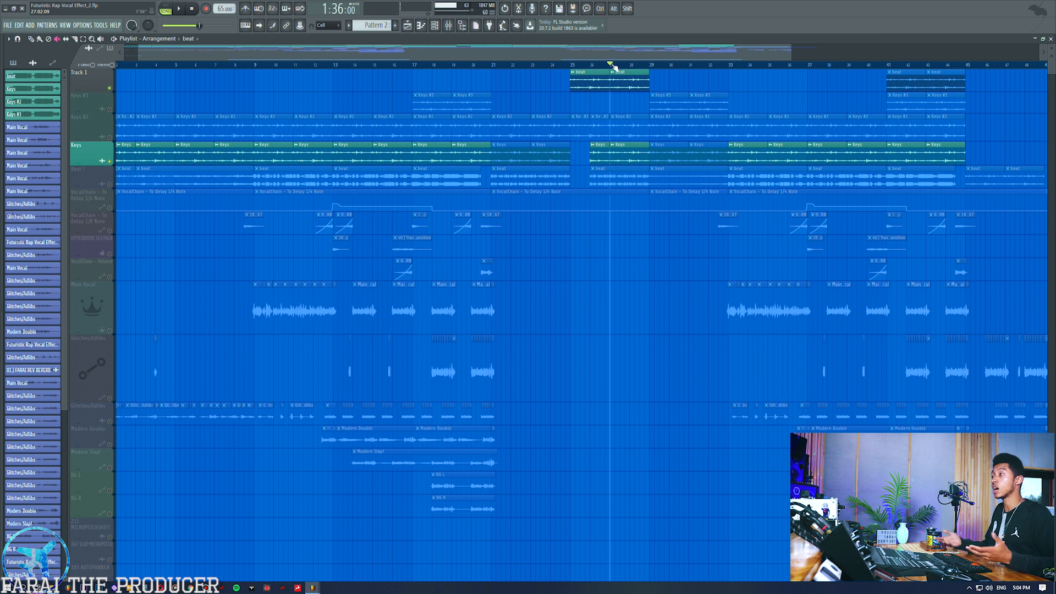
pyautogui.press('space')
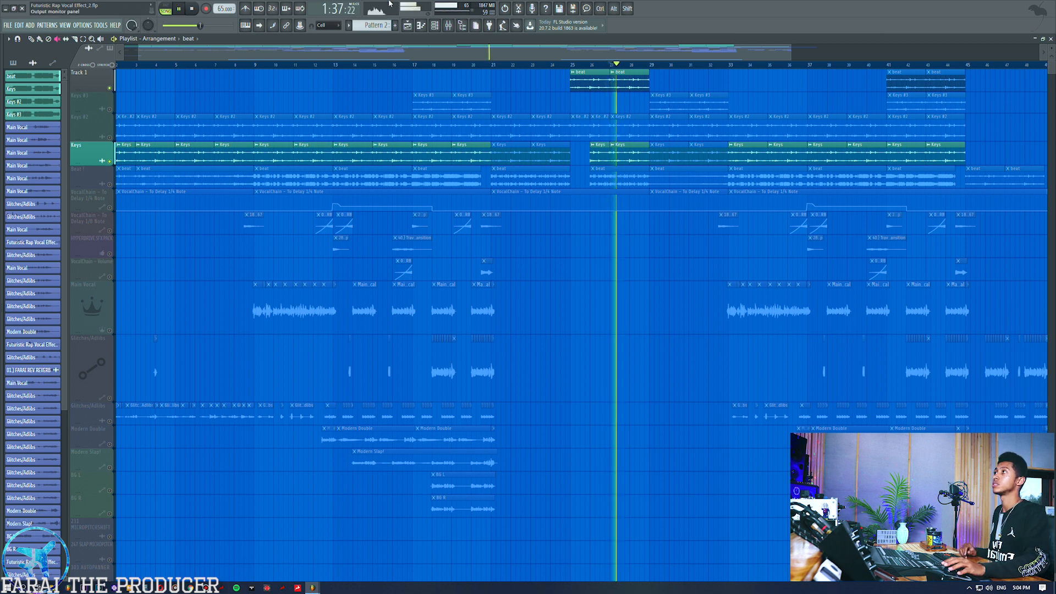
pyautogui.press('space')
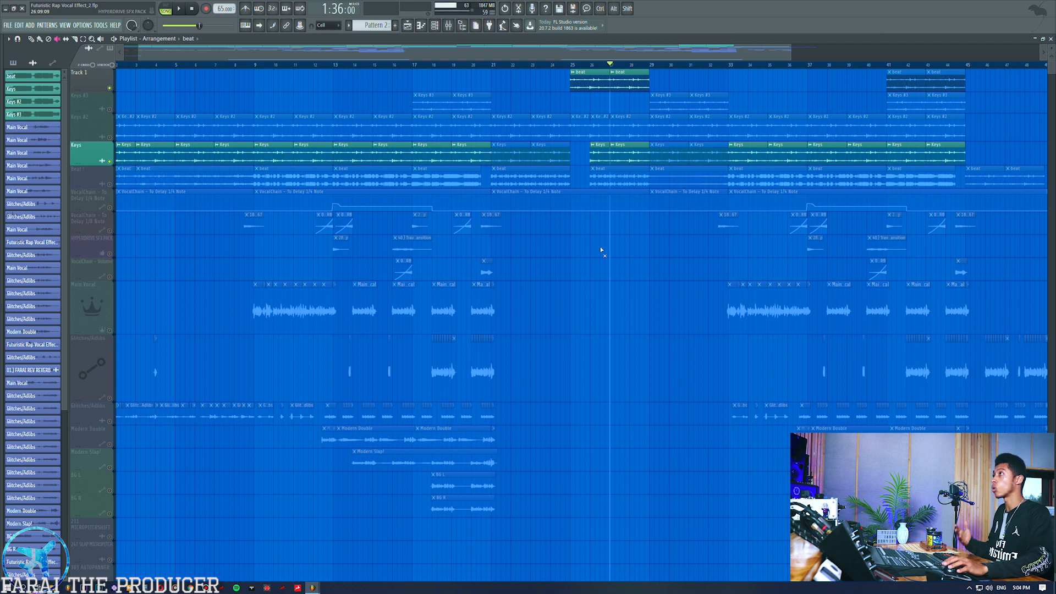
pyautogui.press('space')
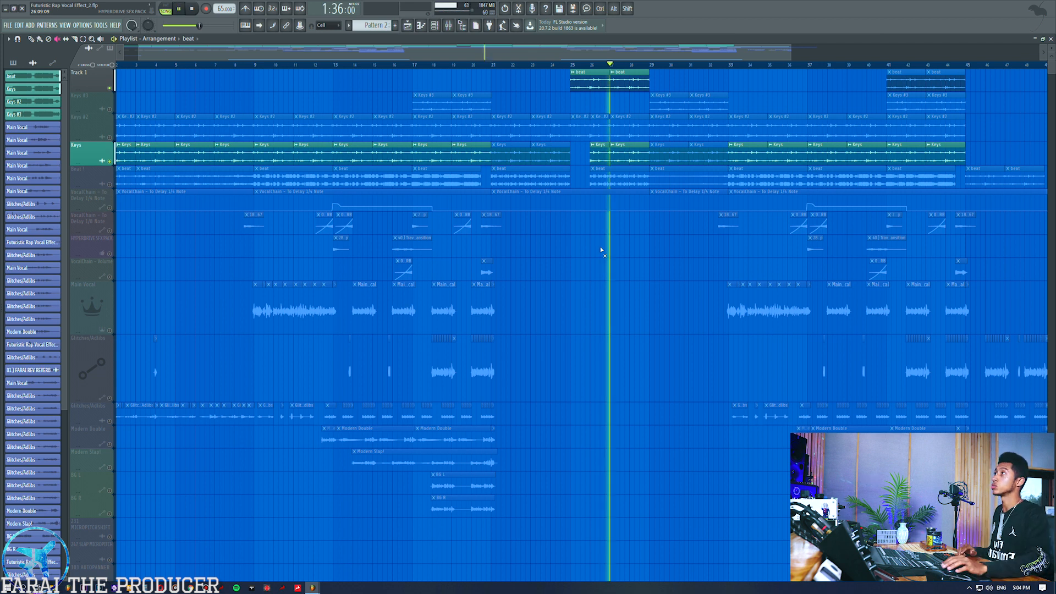
pyautogui.press('space')
# - Compare playback from bar 27 with its Keys clip muted and unmuted, and mute the Track 1 beat clips at bars 25 and 27
pyautogui.press('space')
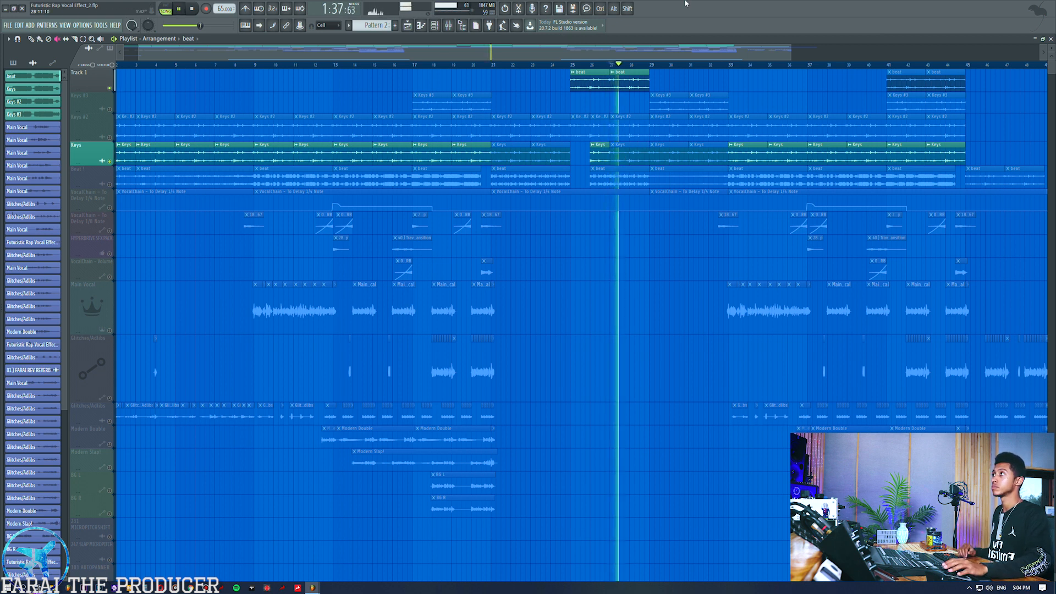
pyautogui.press('space')
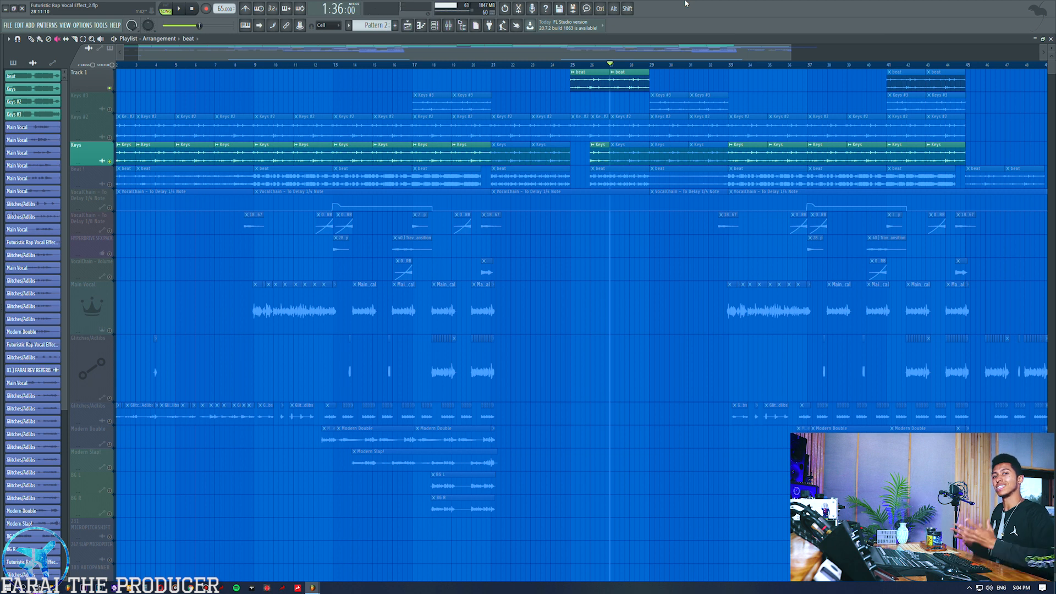
pyautogui.press('space')
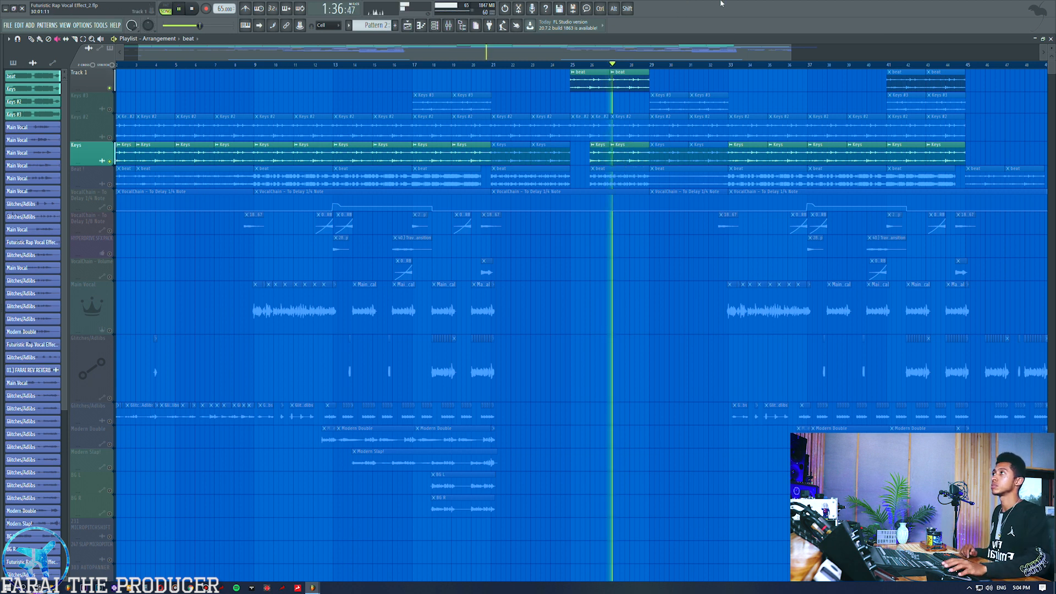
pyautogui.press('space')
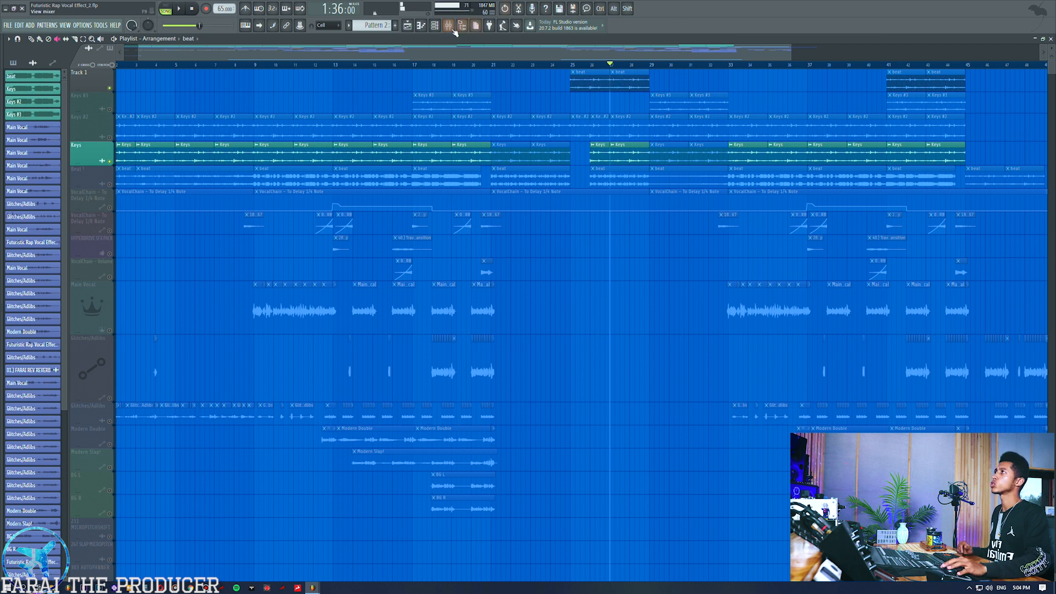
# - View the settings of the second MDE-X on the Keys Delay mixer channel, close it and select the Keys - Stereo channel
pyautogui.press('F9')
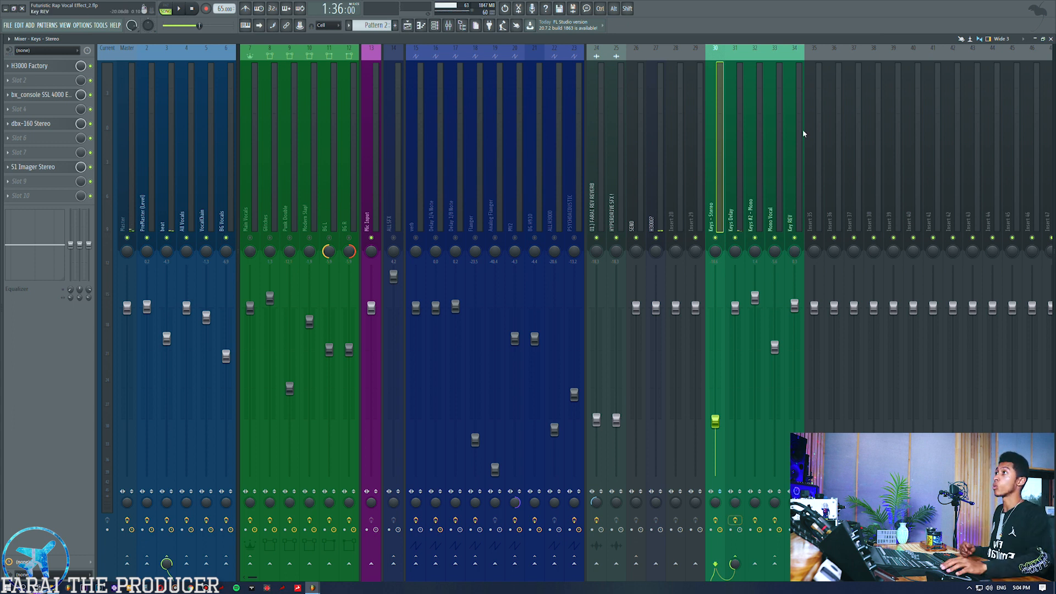
pyautogui.click(730, 159)
pyautogui.click(43, 80)
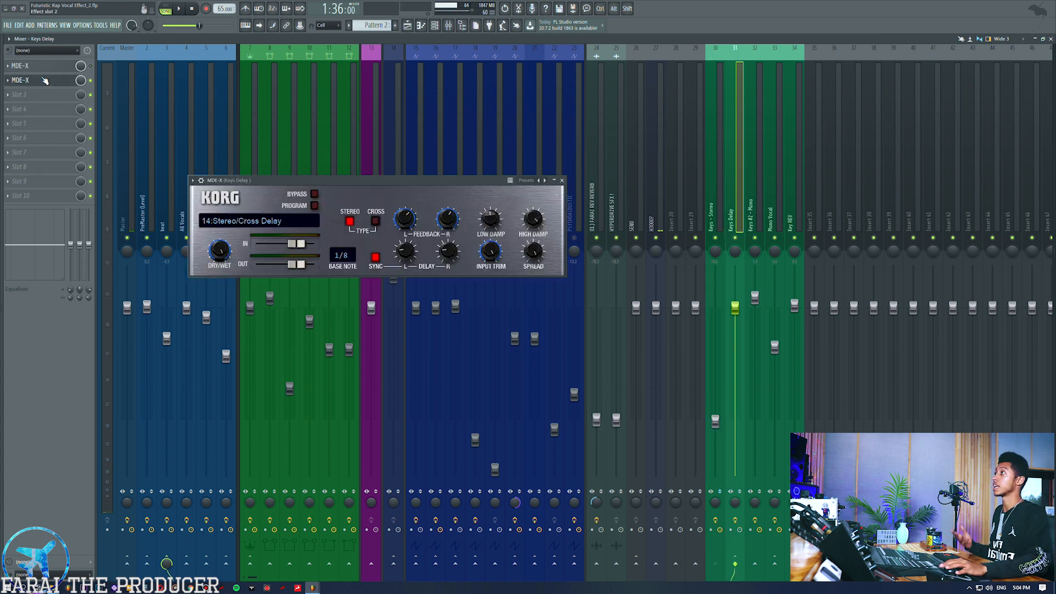
pyautogui.click(563, 181)
pyautogui.click(719, 172)
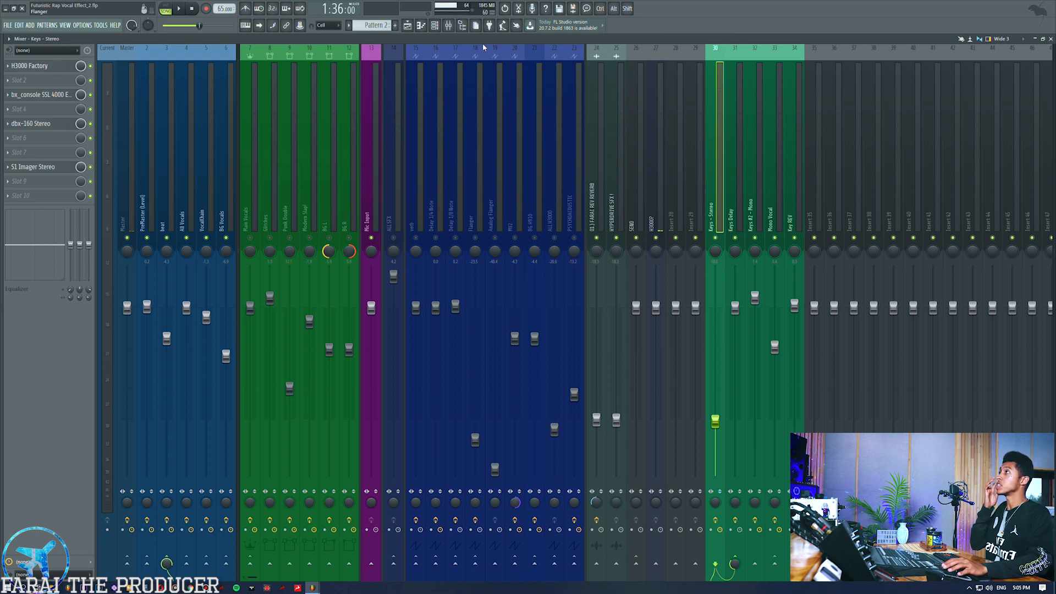
# - Select the Keys clip at bar 27, bypass all effects on the Keys - Stereo channel and play it dry
pyautogui.click(408, 25)
pyautogui.keyDown('ctrl'); pyautogui.click(626, 159); pyautogui.keyUp('ctrl')
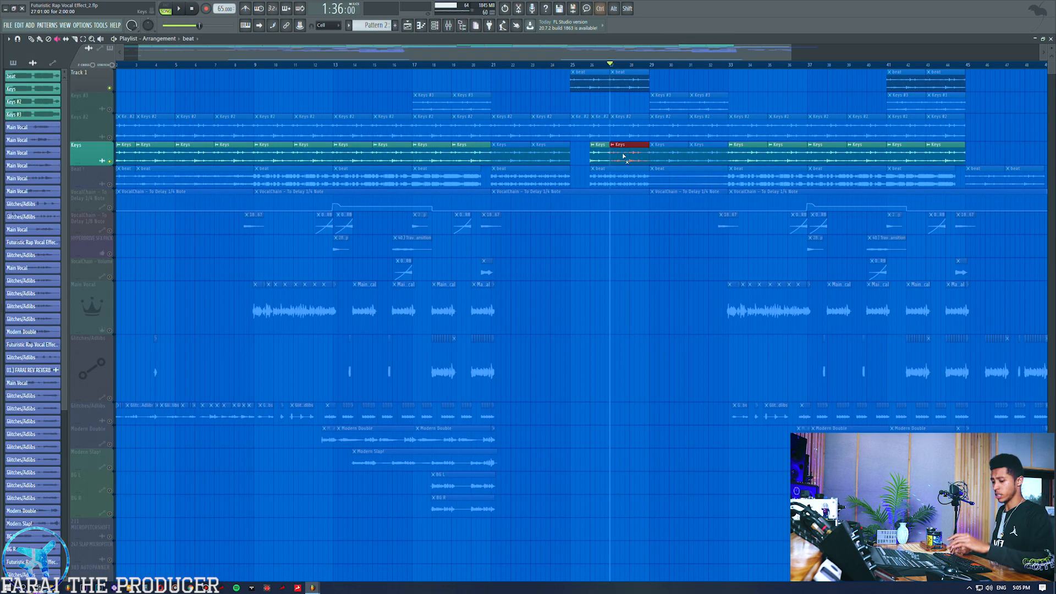
pyautogui.click(449, 25)
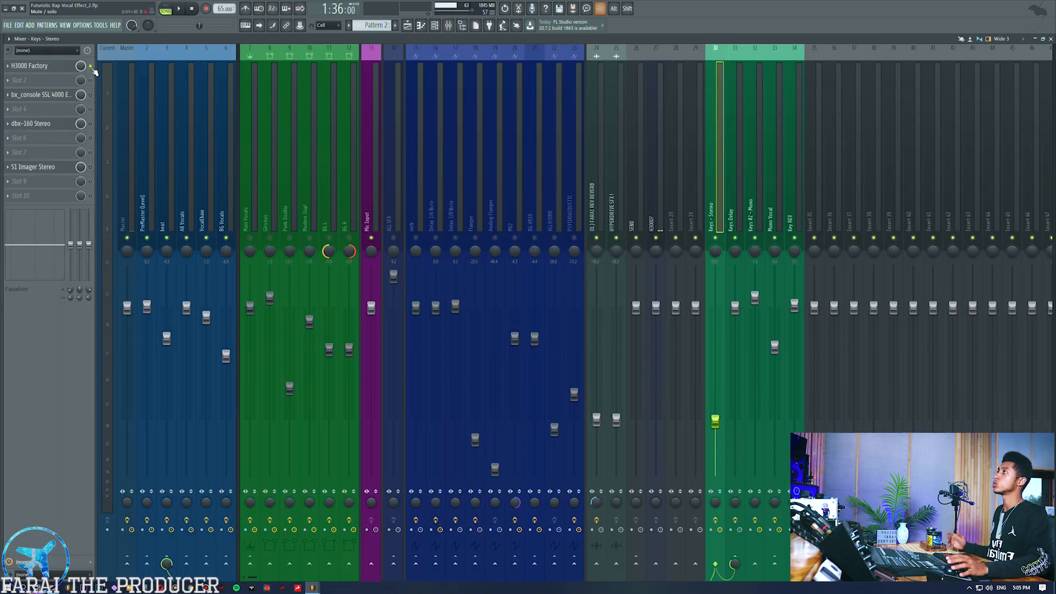
pyautogui.press('space')
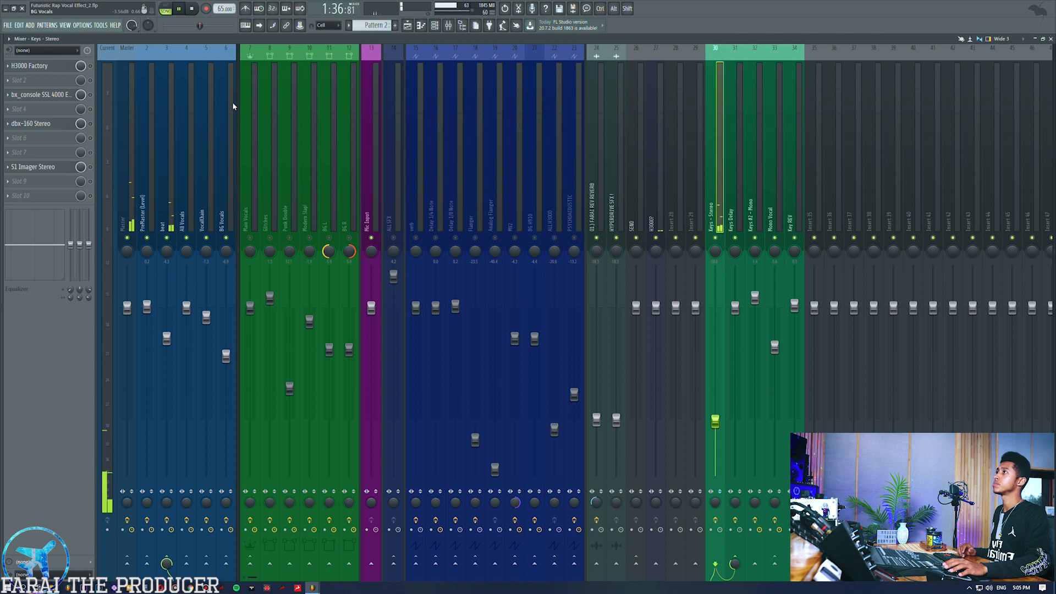
pyautogui.press('space')
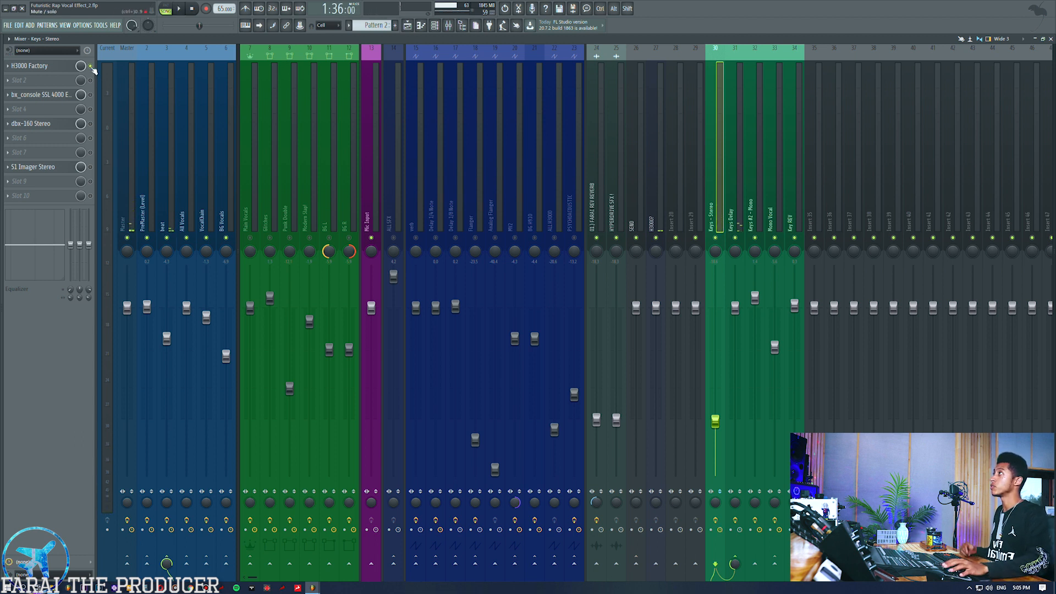
# - Open the H3000 Factory effect on Keys - Stereo as the only enabled effect, and reposition its window over the mixer
pyautogui.click(29, 67)
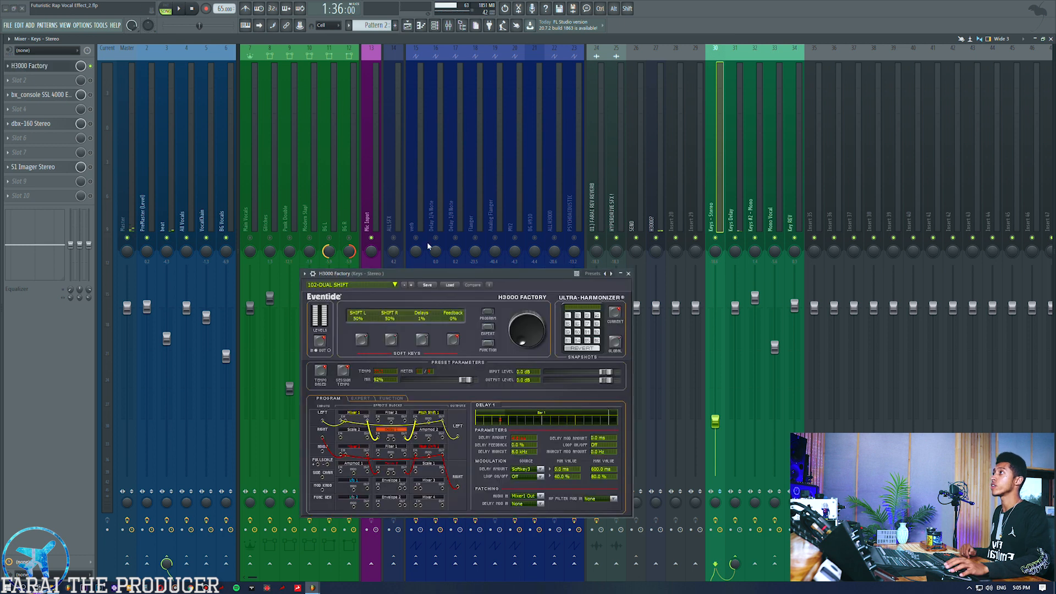
pyautogui.moveTo(410, 272); pyautogui.dragTo(407, 228)
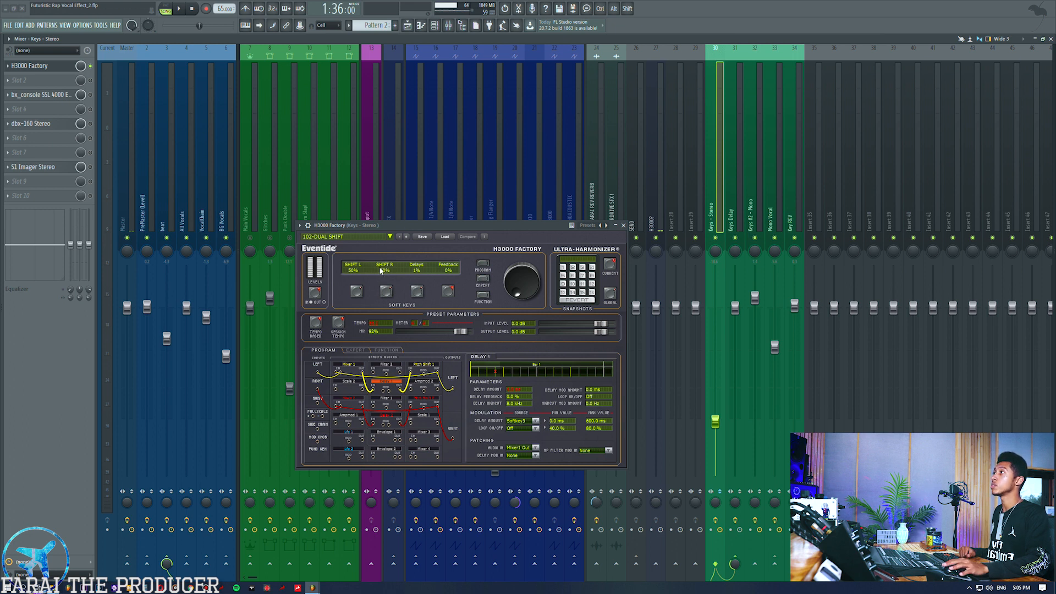
pyautogui.moveTo(396, 228); pyautogui.dragTo(373, 206)
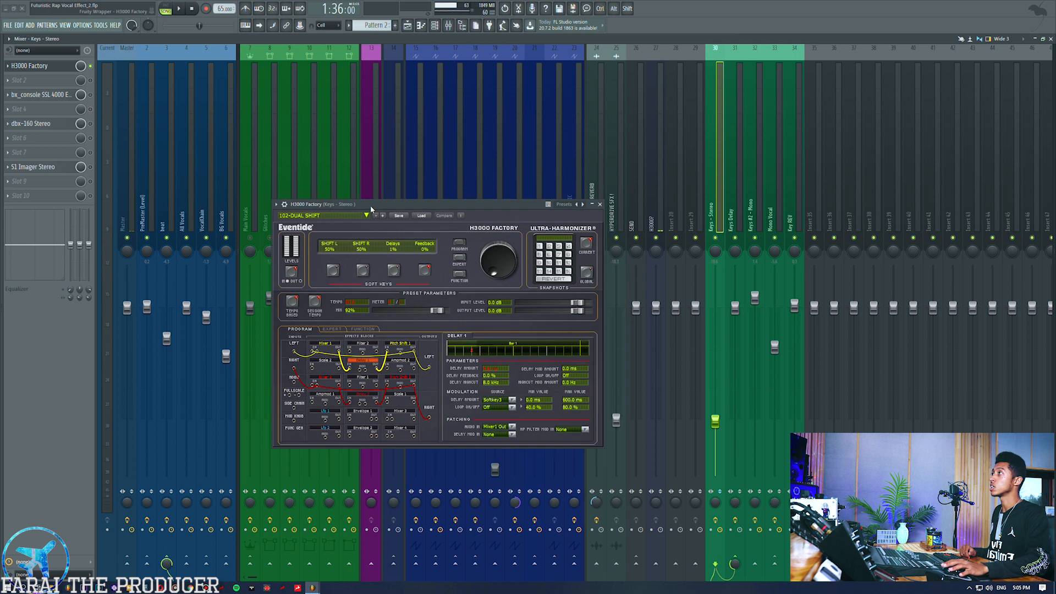
# - Try the H3000 Factory's Shift L at 32% during playback and return it to 50%
pyautogui.click(337, 268)
pyautogui.press('space')
pyautogui.moveTo(496, 257)
pyautogui.mouseDown()
pyautogui.moveTo(489, 284)
pyautogui.moveTo(486, 276)
pyautogui.mouseUp()
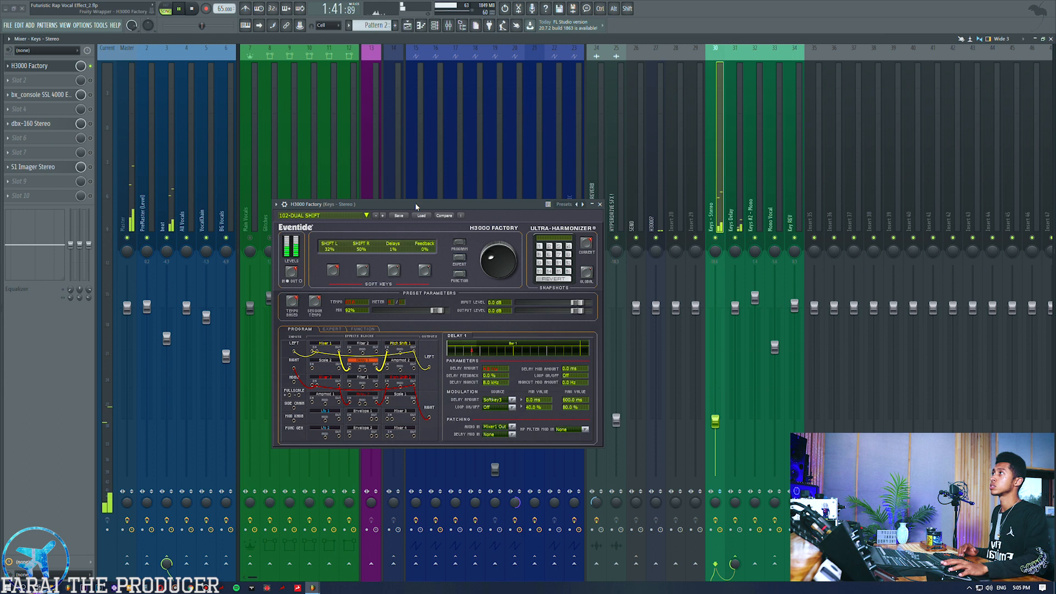
pyautogui.press('space')
pyautogui.moveTo(502, 273); pyautogui.dragTo(501, 268)
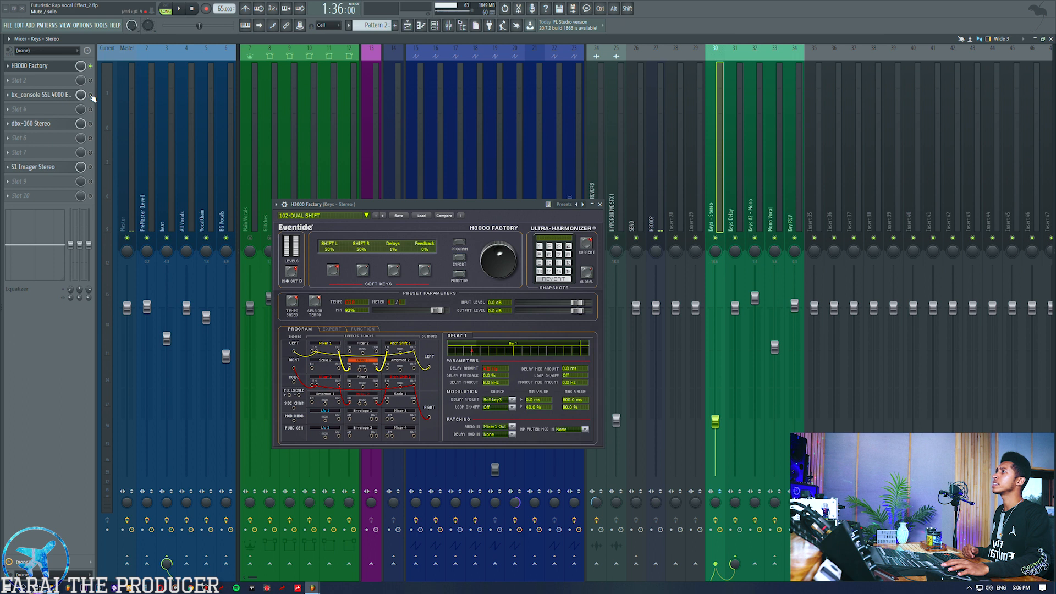
# - Enable the bx_console SSL 4000 E on Keys - Stereo and open it beside the H3000 Factory window
pyautogui.click(41, 95)
pyautogui.moveTo(752, 196); pyautogui.dragTo(689, 180)
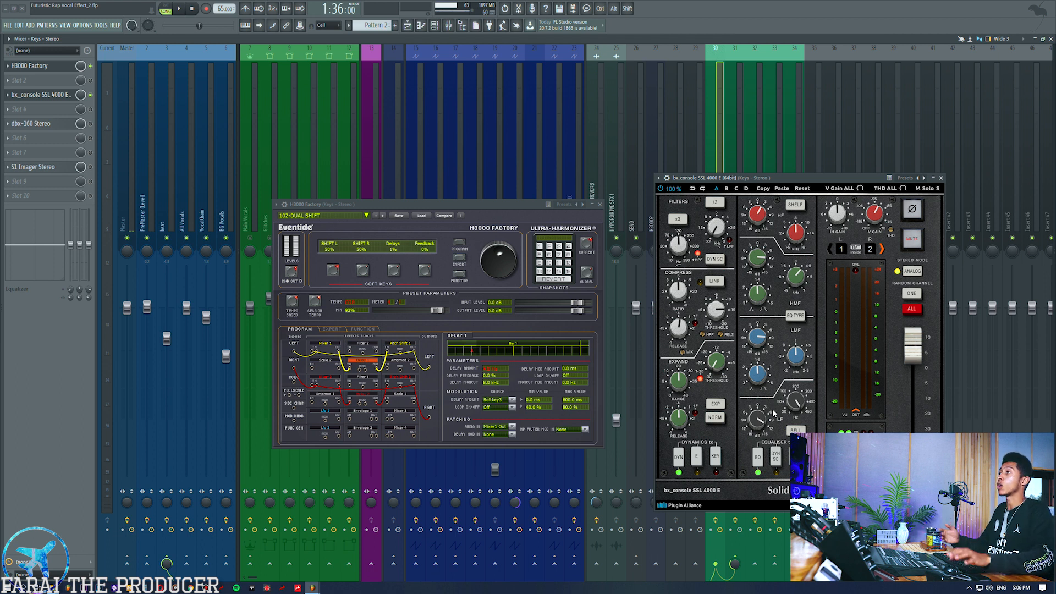
# - Audition the keys with the H3000 Factory and bx_console SSL 4000 E enabled, placing the console window clear of the H3000 window
pyautogui.moveTo(731, 180); pyautogui.dragTo(792, 176)
pyautogui.press('space')
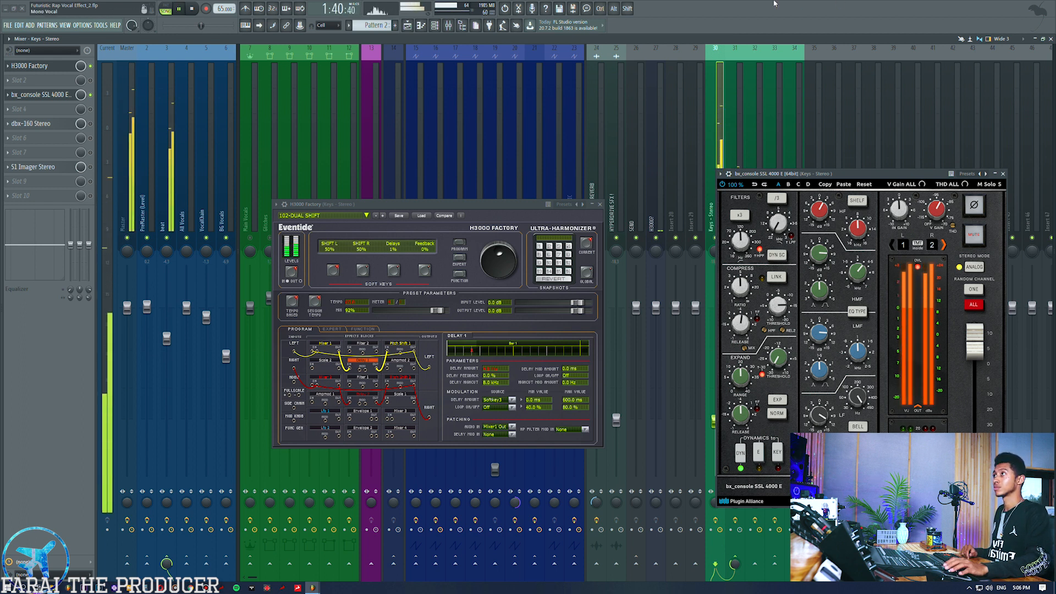
pyautogui.press('space')
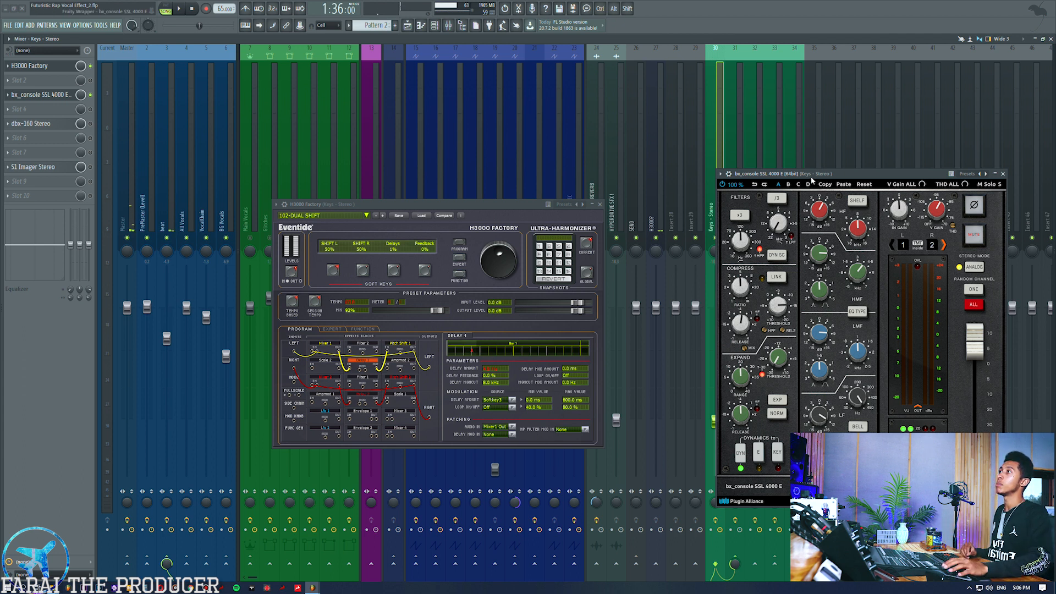
pyautogui.moveTo(812, 182); pyautogui.dragTo(842, 166)
pyautogui.press('space')
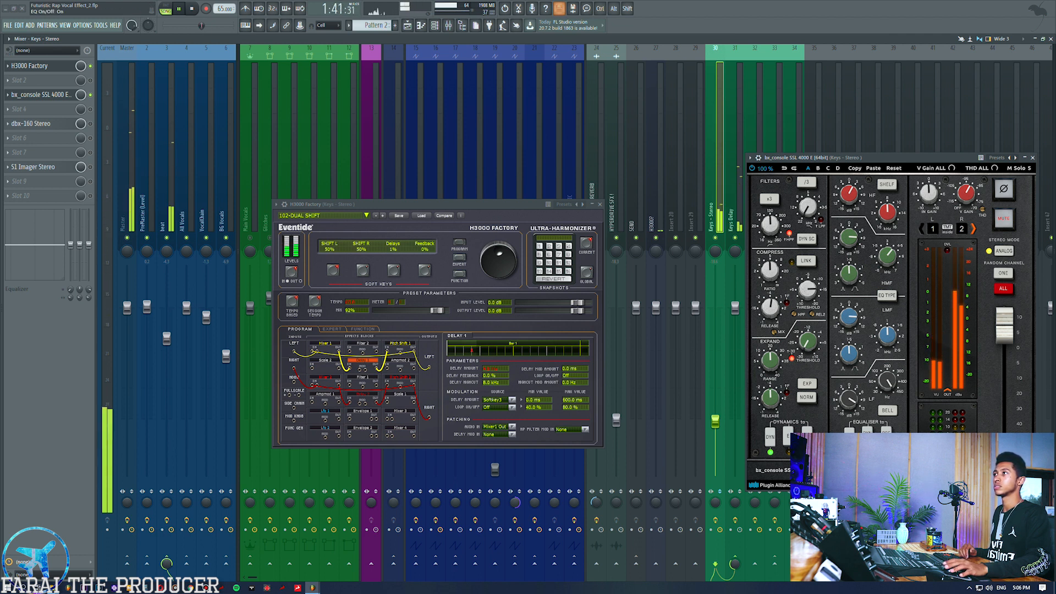
pyautogui.moveTo(807, 160); pyautogui.dragTo(795, 139)
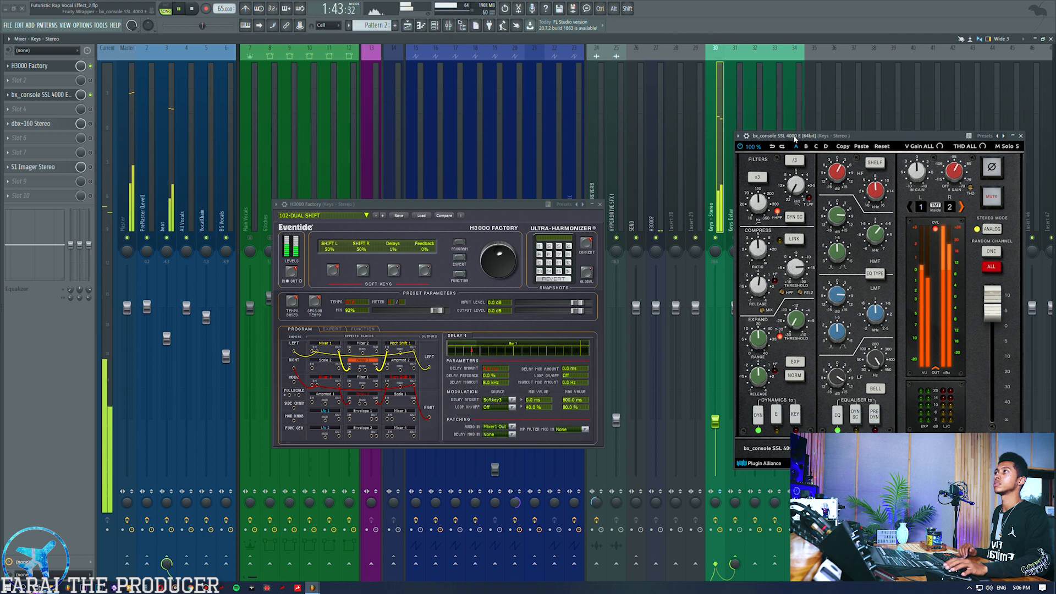
pyautogui.press('space')
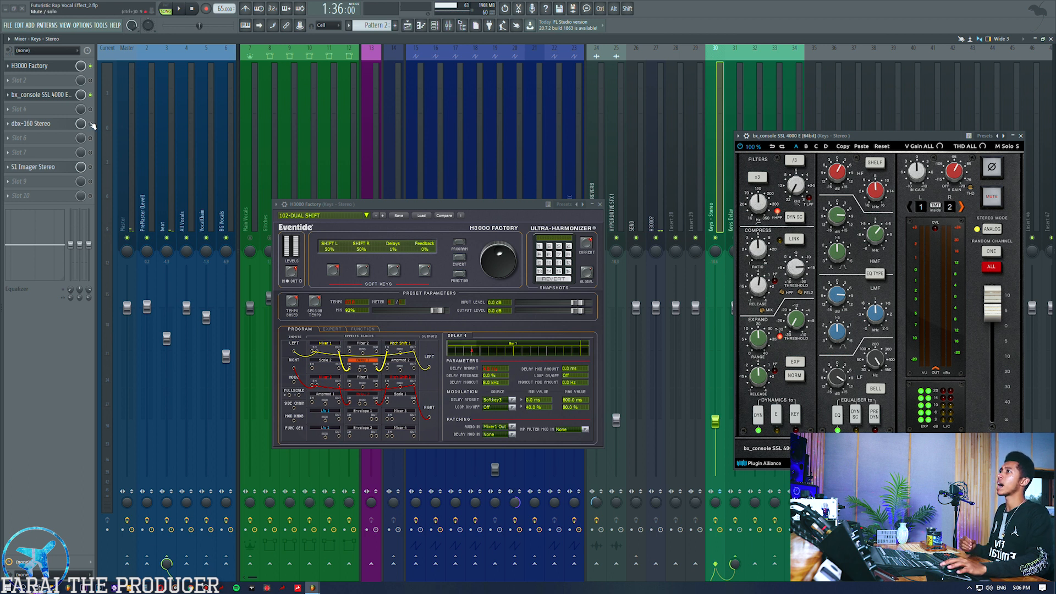
# - Enable and open dbx-160 Stereo on Keys - Stereo, close the H3000 Factory window and play the compressed keys
pyautogui.click(39, 123)
pyautogui.moveTo(394, 195); pyautogui.dragTo(533, 221)
pyautogui.click(602, 204)
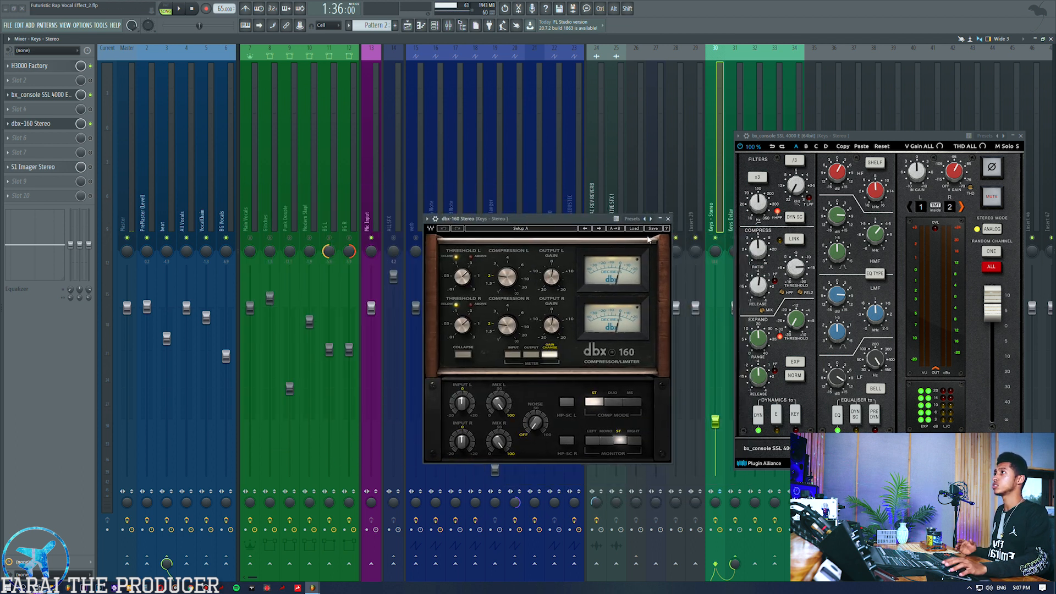
pyautogui.press('space')
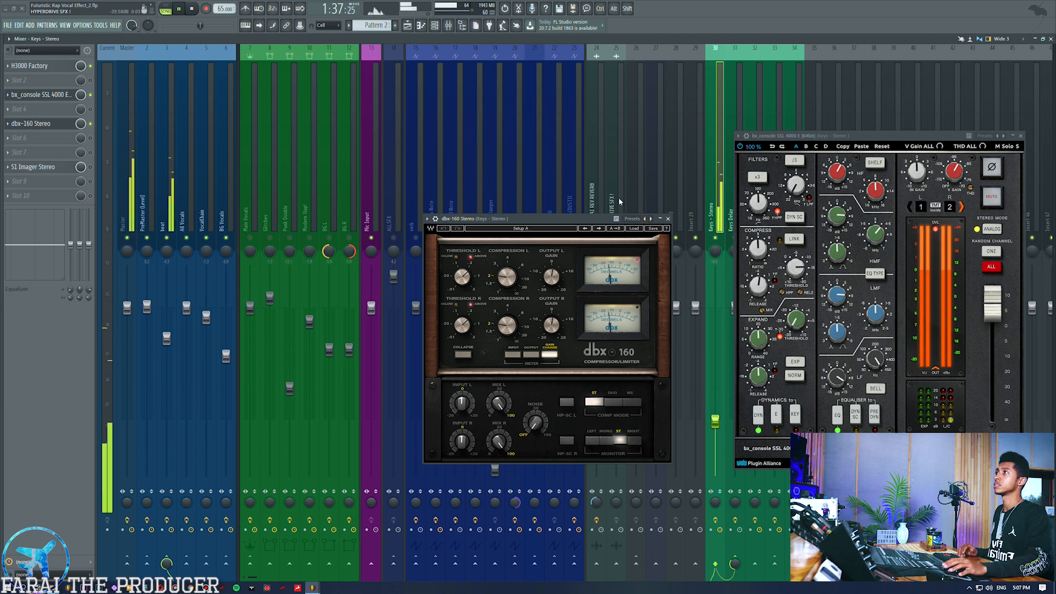
# - Clear the playlist's time selection, unsolo the Keys track and play the full arrangement from bar 37
pyautogui.press('F5')
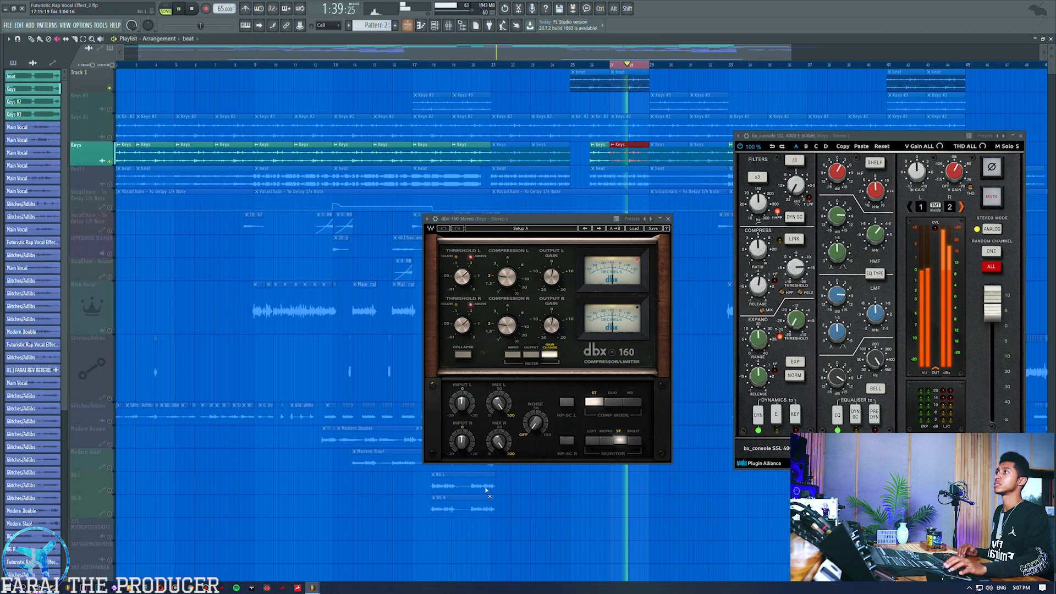
pyautogui.press('space')
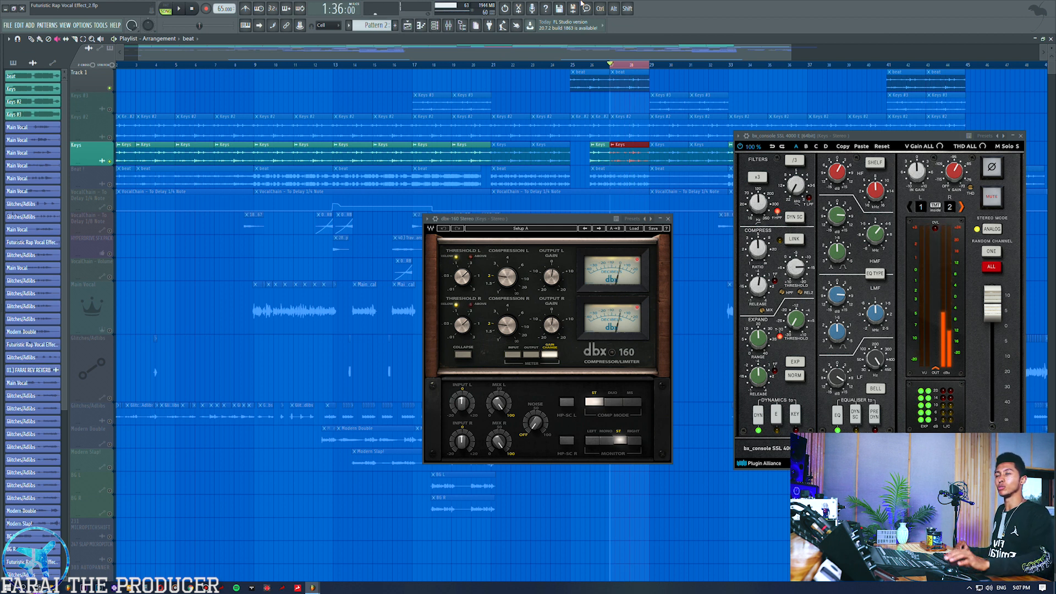
pyautogui.keyDown('ctrl'); pyautogui.click(534, 66); pyautogui.keyUp('ctrl')
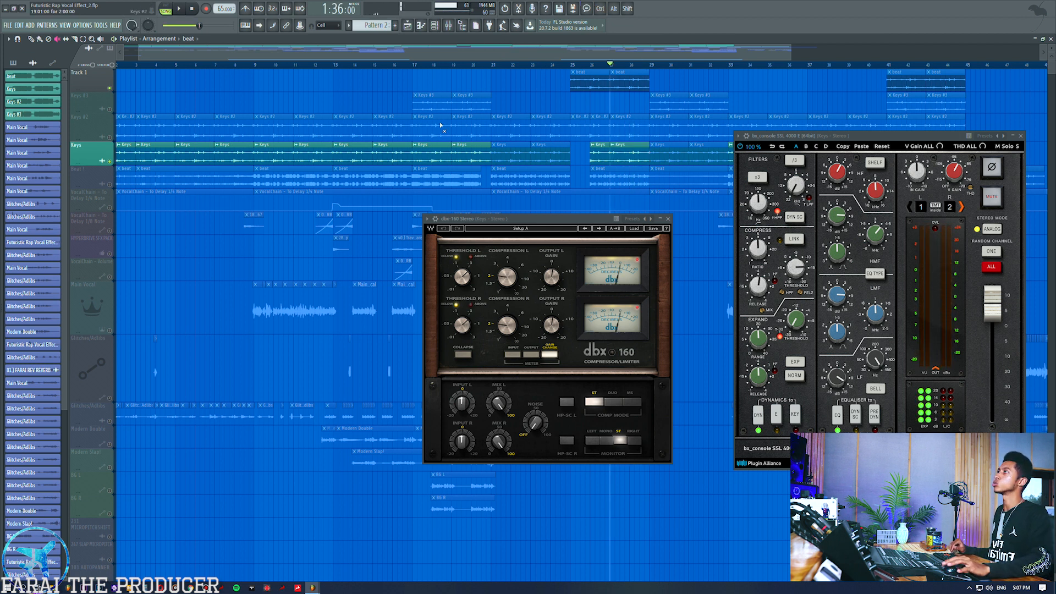
pyautogui.keyDown('ctrl'); pyautogui.click(110, 161); pyautogui.keyUp('ctrl')
pyautogui.moveTo(526, 48); pyautogui.dragTo(640, 48)
pyautogui.click(600, 65)
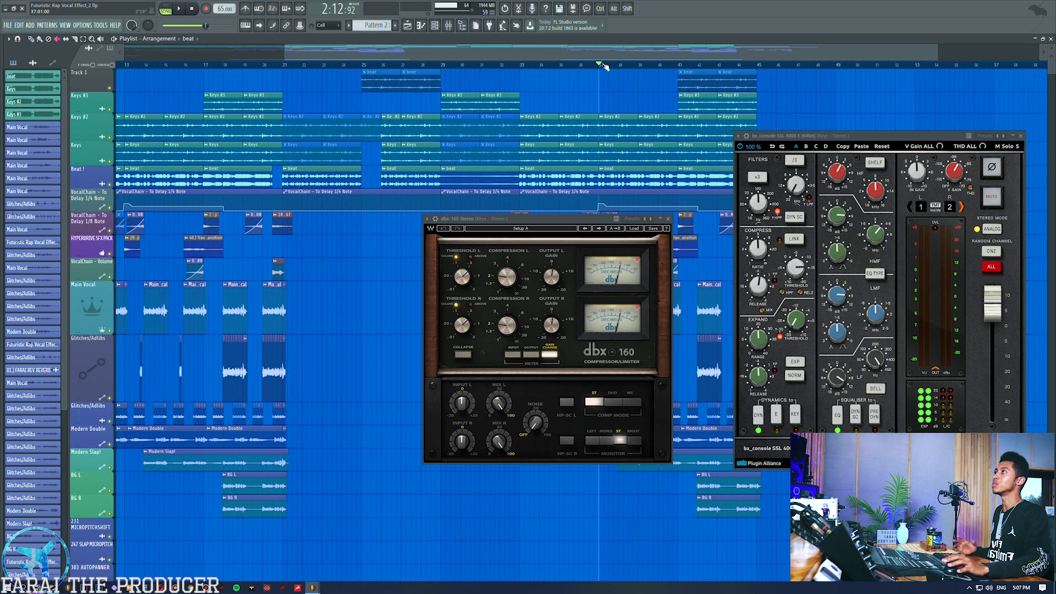
pyautogui.moveTo(624, 131); pyautogui.dragTo(669, 136)
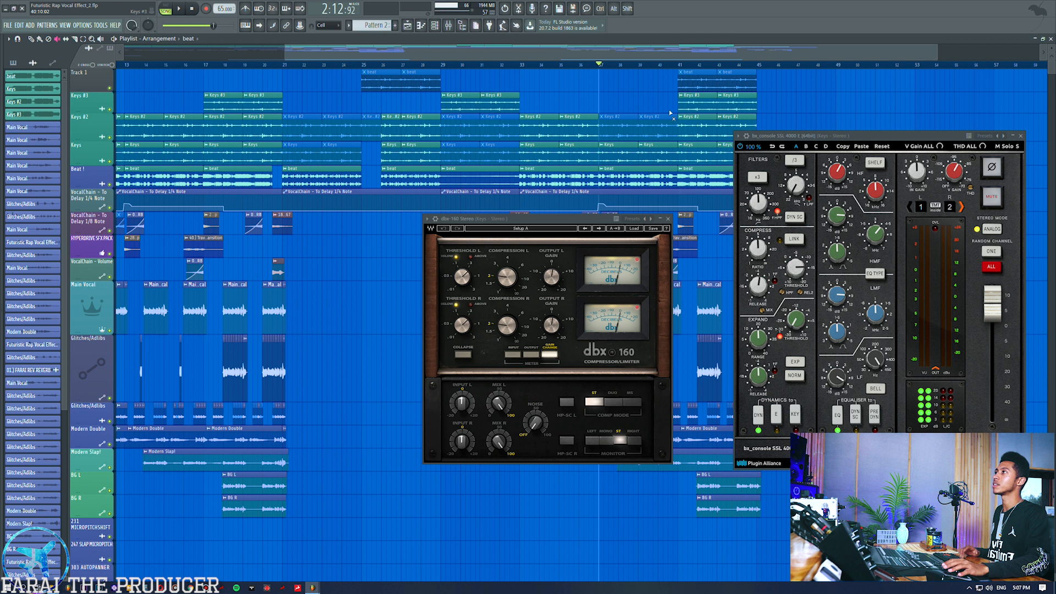
pyautogui.press('space')
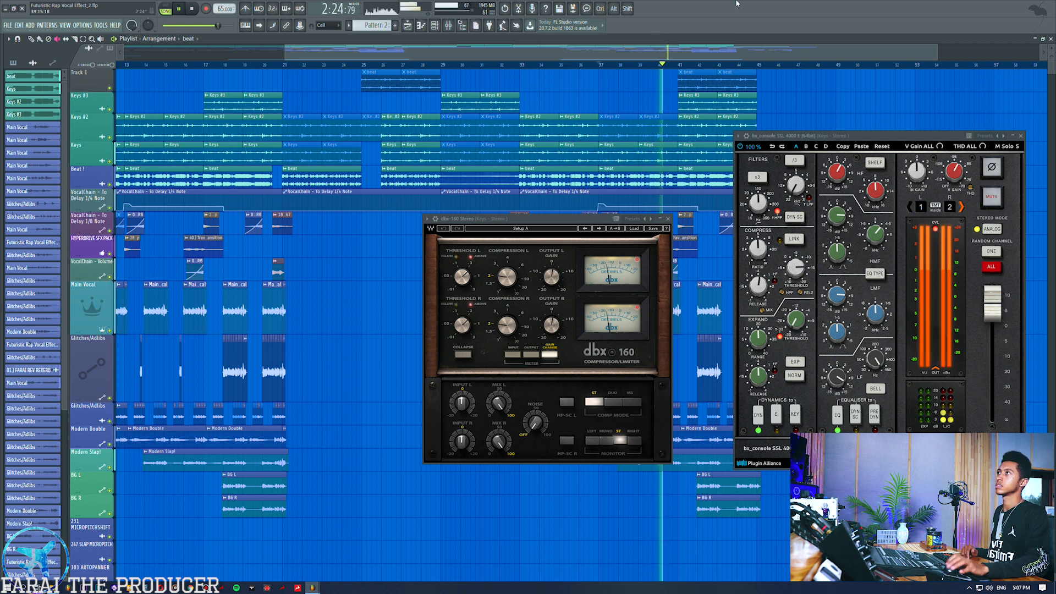
# - Return to the mixer during playback and close the bx_console SSL 4000 E window of Keys - Stereo
pyautogui.press('F9')
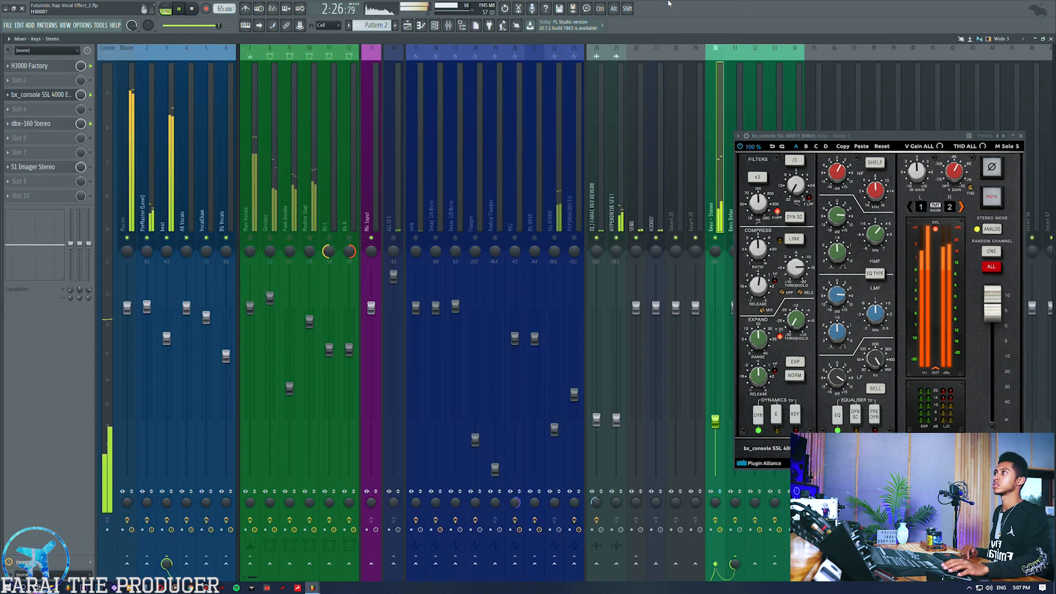
pyautogui.moveTo(765, 135); pyautogui.dragTo(394, 204)
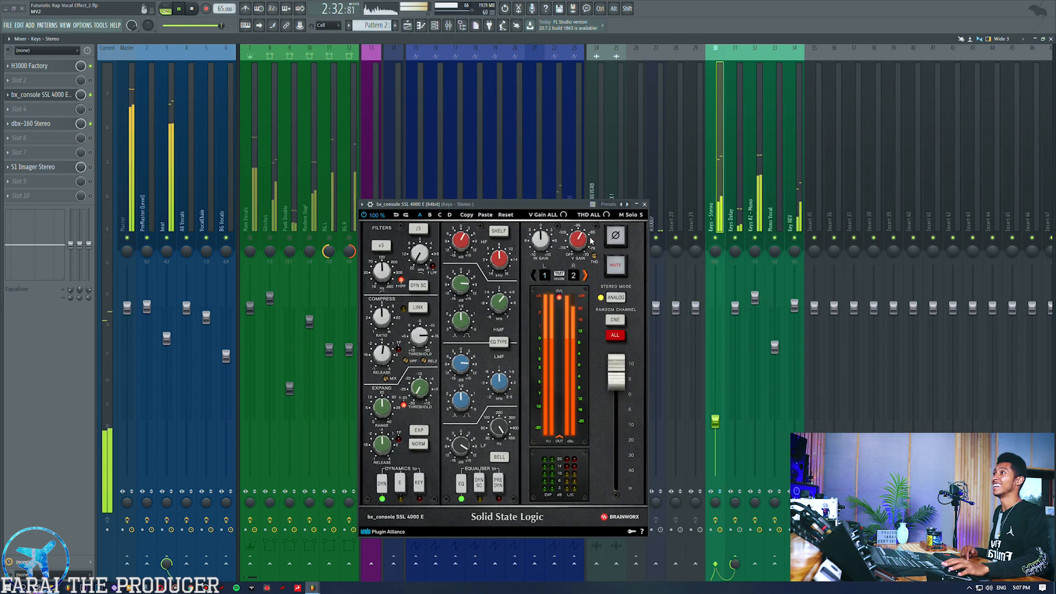
pyautogui.click(644, 204)
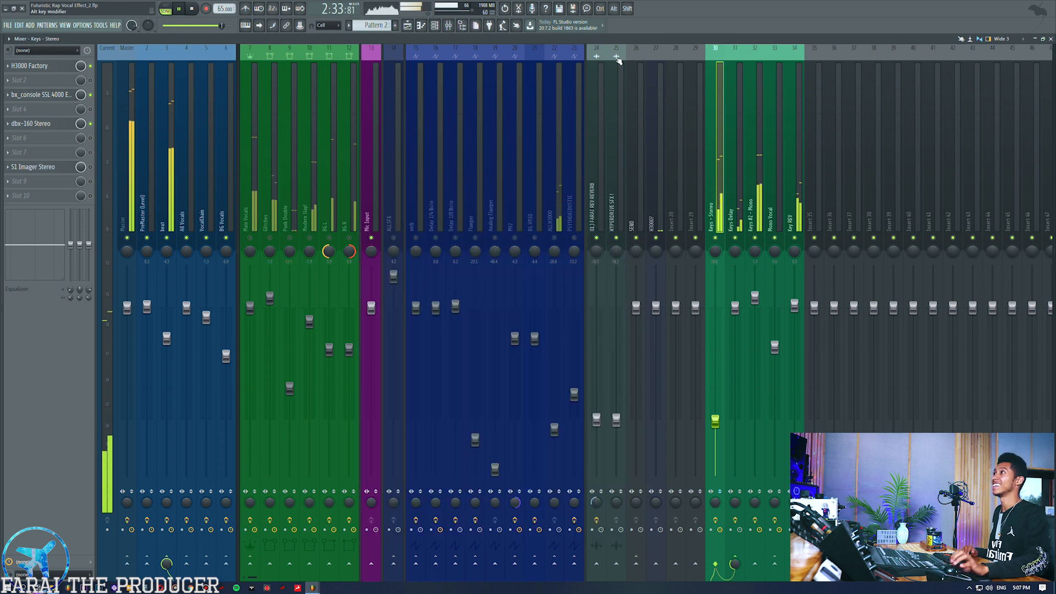
# - Show the Keys #2 clips from bar 41 in the playlist and unmute the Keys #2 clips in bars 37 to 41
pyautogui.click(408, 25)
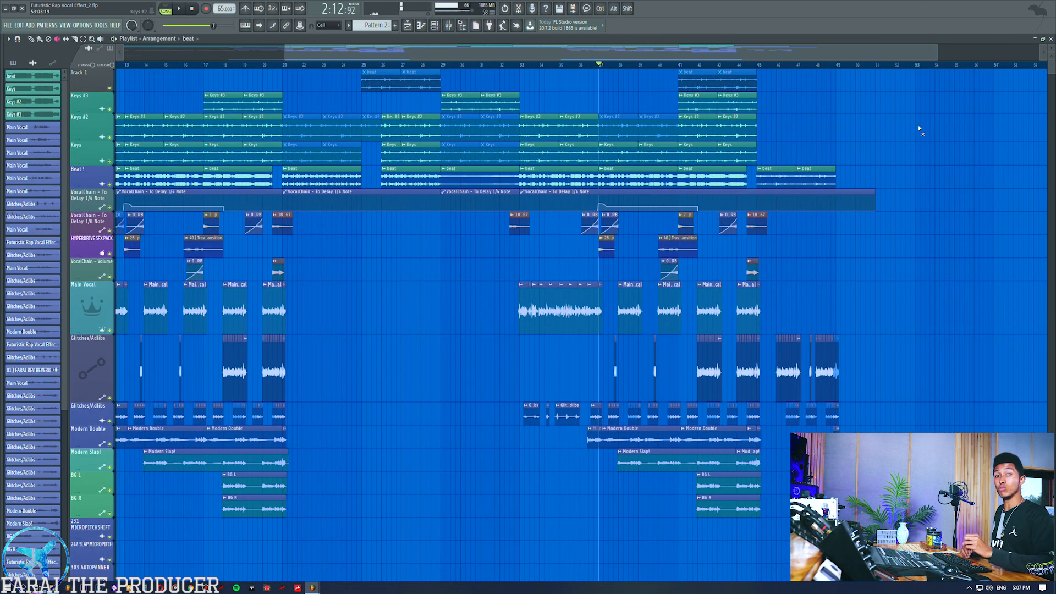
pyautogui.moveTo(702, 131); pyautogui.dragTo(744, 128)
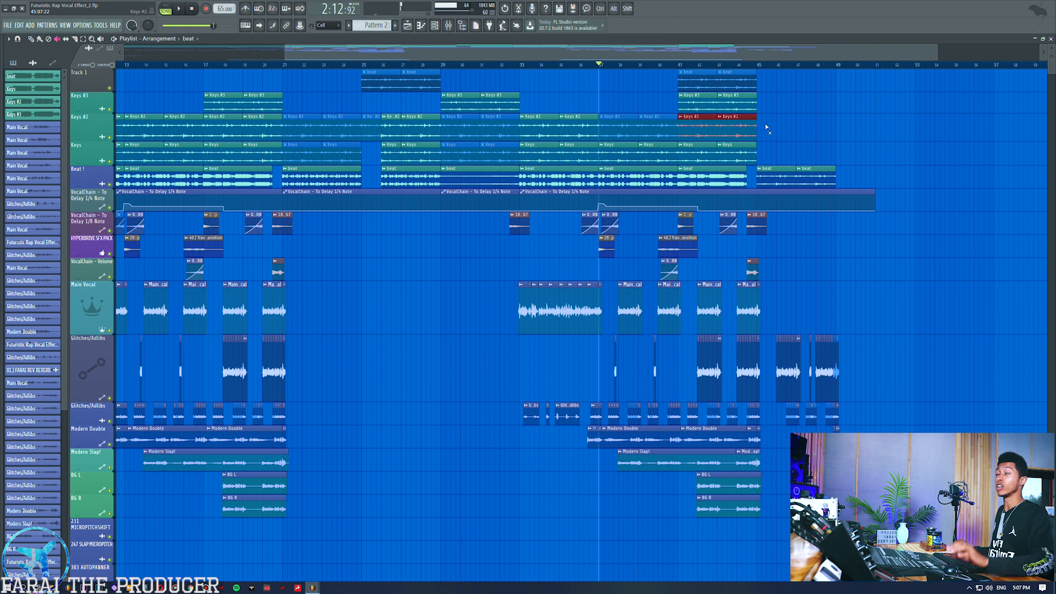
pyautogui.moveTo(615, 136); pyautogui.dragTo(659, 134)
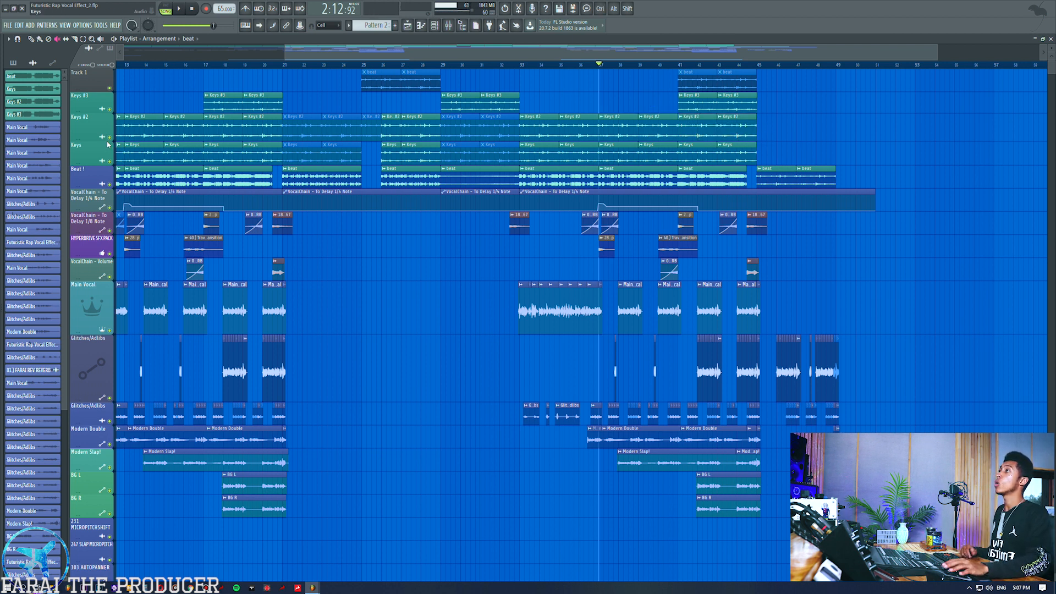
# - Solo the Keys #2 track, play it from bar 37 and select its Keys #2 - Mono channel in the mixer
pyautogui.click(448, 25)
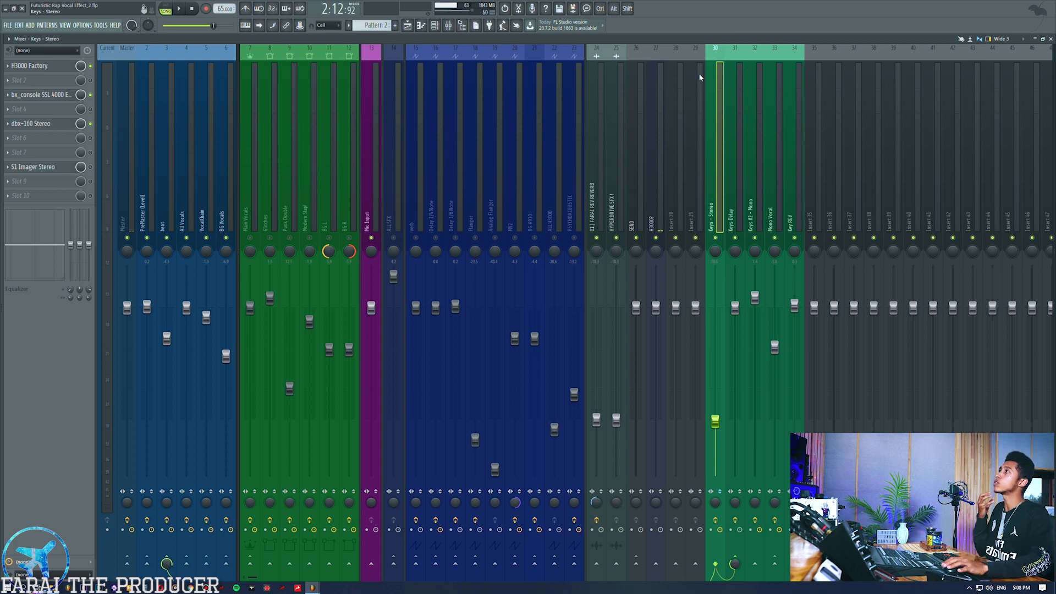
pyautogui.click(407, 28)
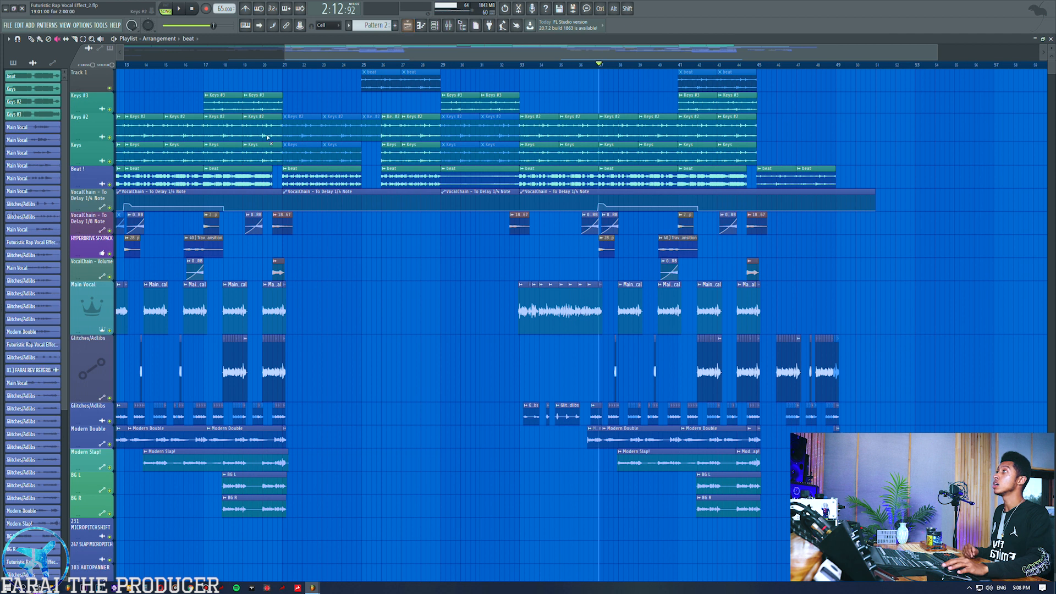
pyautogui.rightClick(110, 137)
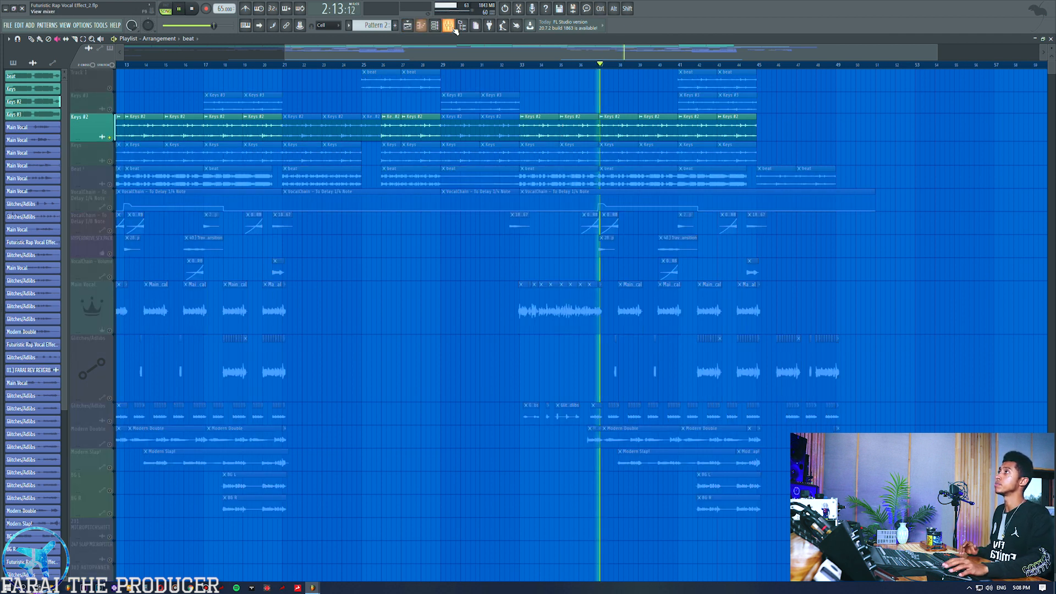
pyautogui.click(437, 23)
pyautogui.click(766, 160)
pyautogui.click(759, 163)
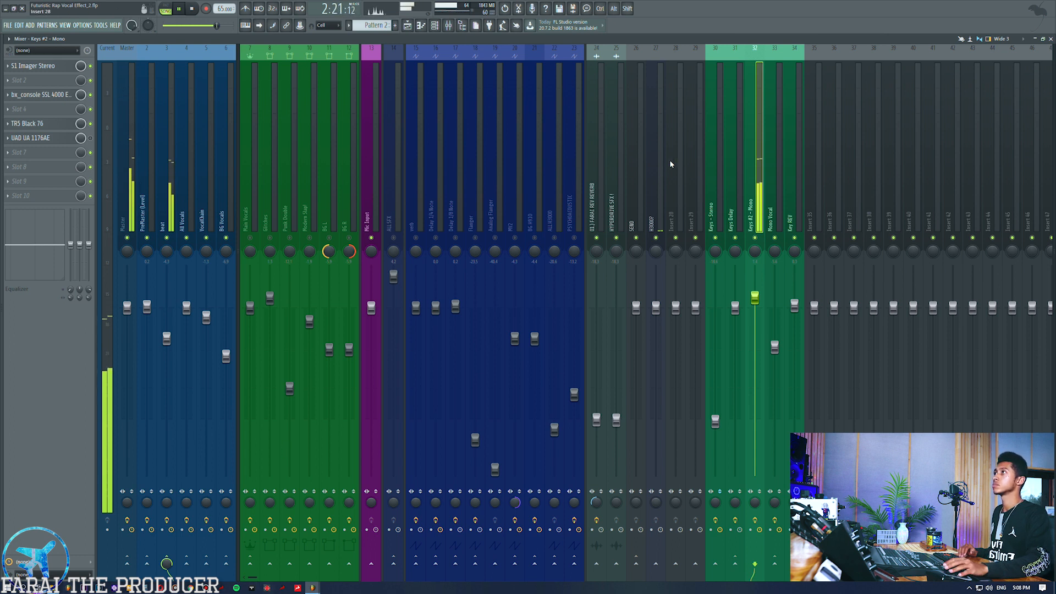
# - Stop playback and compare the effect slots of the Keys - Stereo channel with those of Keys #2 - Mono
pyautogui.click(714, 158)
pyautogui.press('space')
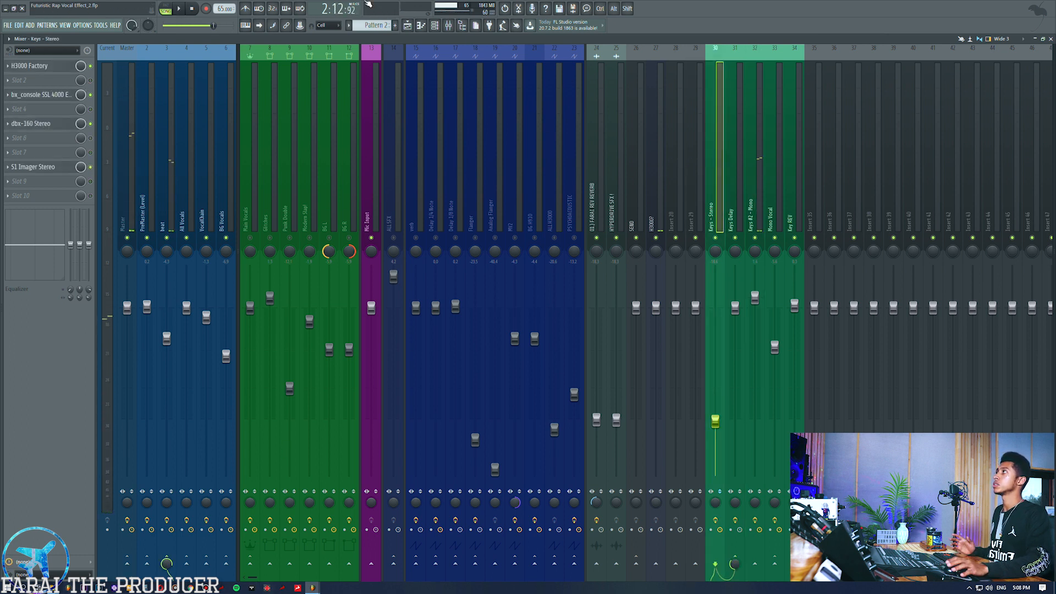
pyautogui.click(756, 138)
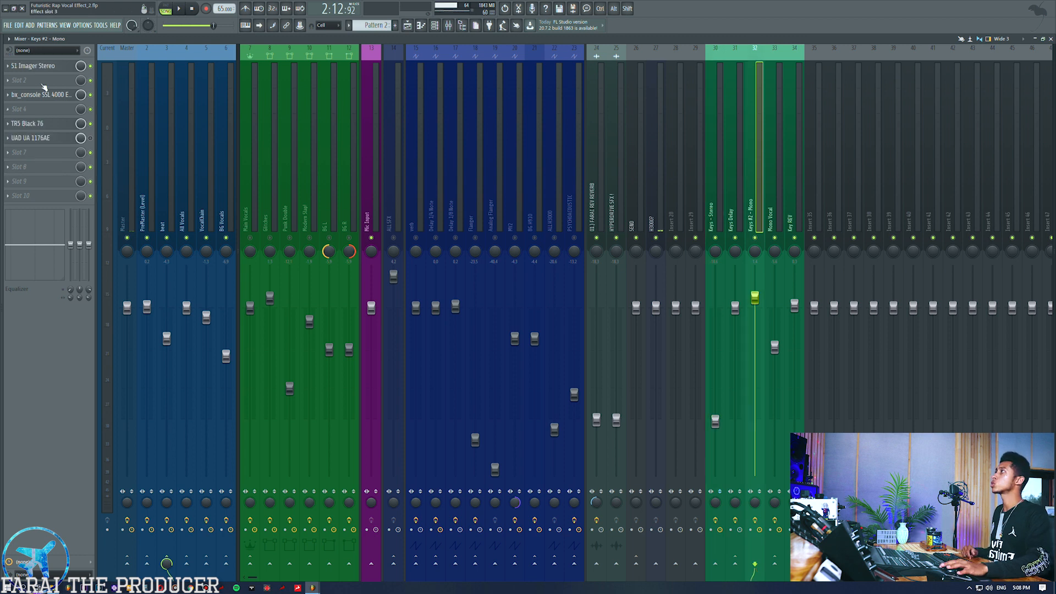
# - Open S1 Imager Stereo on Keys #2 - Mono over the mixer and bring its Width fader to the bottom
pyautogui.click(36, 66)
pyautogui.moveTo(154, 93); pyautogui.dragTo(432, 169)
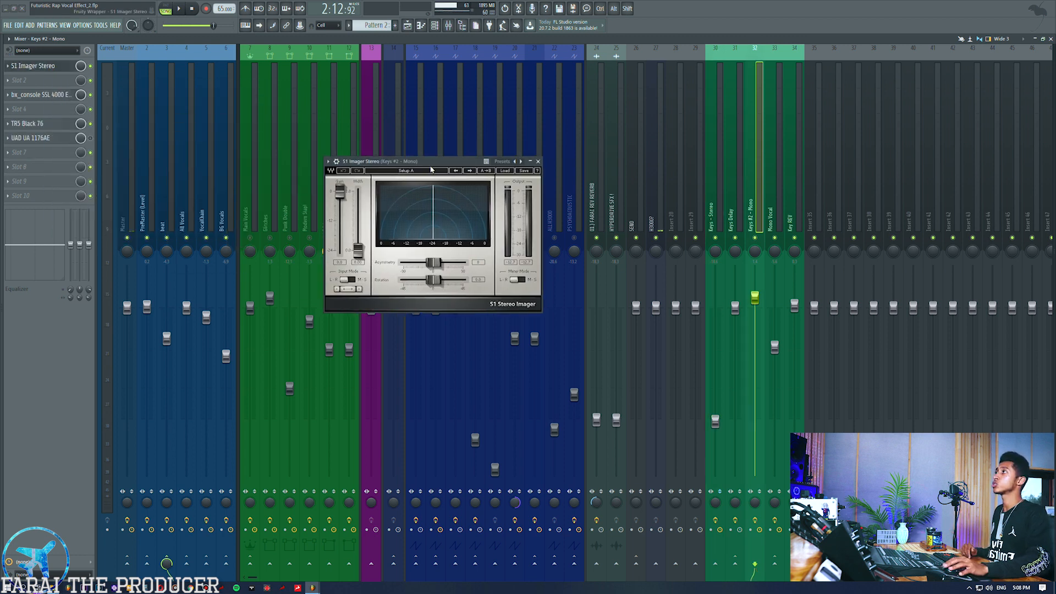
pyautogui.moveTo(356, 250); pyautogui.dragTo(357, 251)
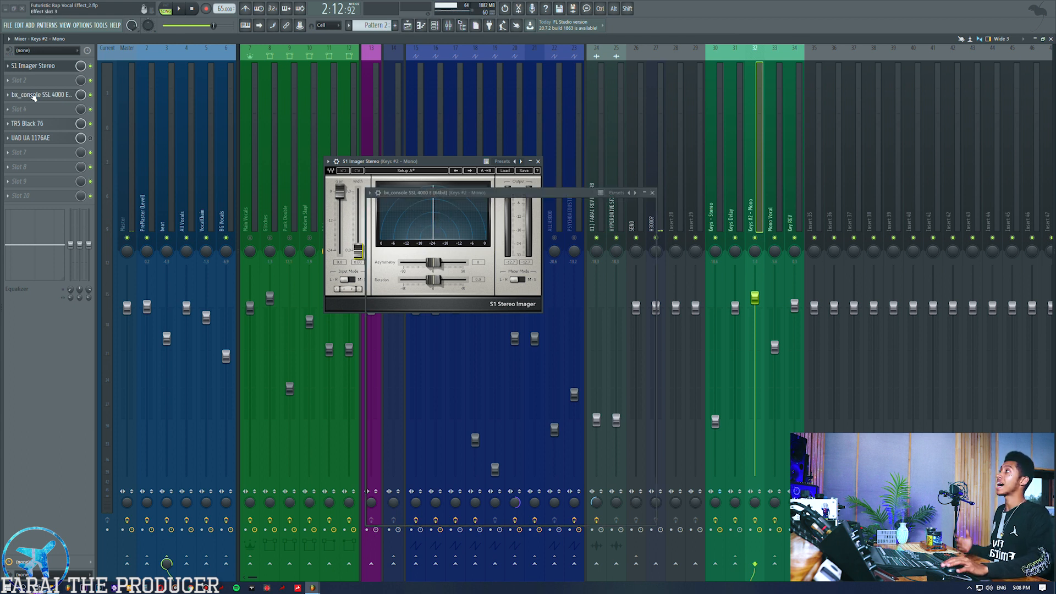
# - Open the bx_console SSL 4000 E on Keys #2 - Mono, position its window over the mixer and play the mono keys briefly
pyautogui.click(41, 95)
pyautogui.moveTo(469, 198); pyautogui.dragTo(566, 170)
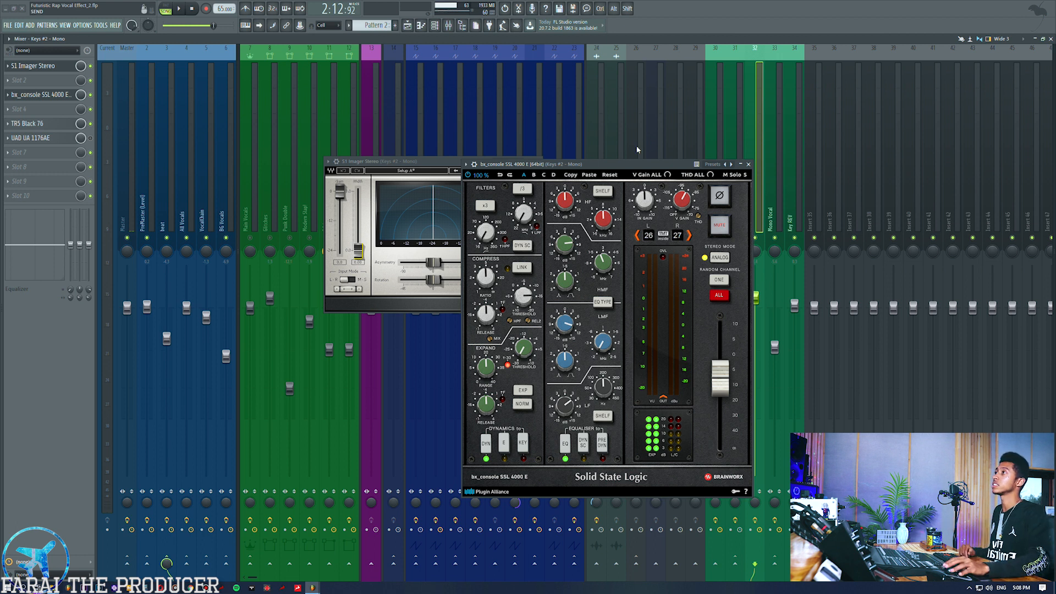
pyautogui.moveTo(633, 165); pyautogui.dragTo(594, 168)
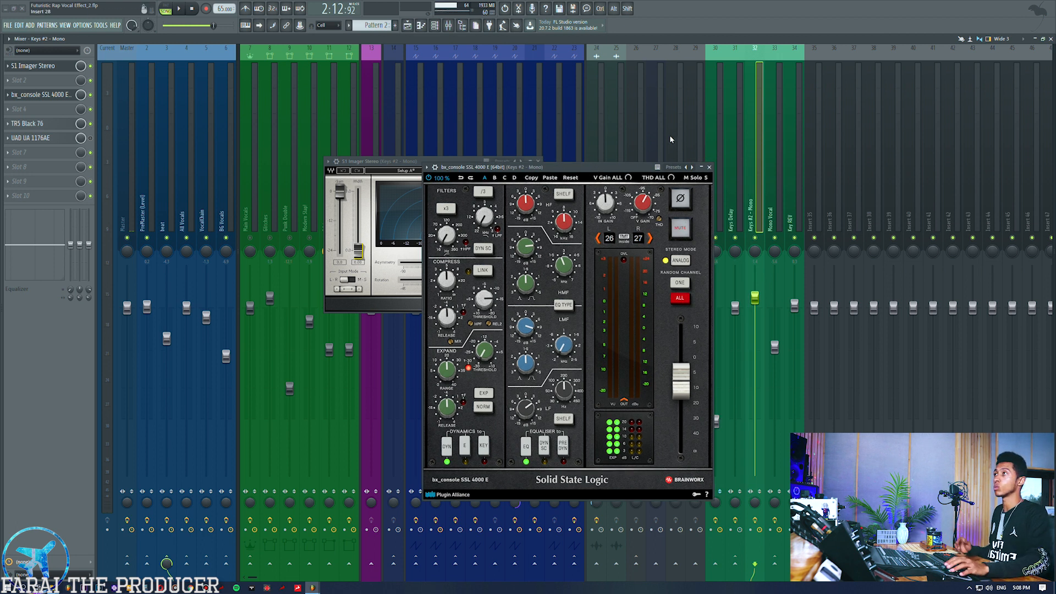
pyautogui.press('space')
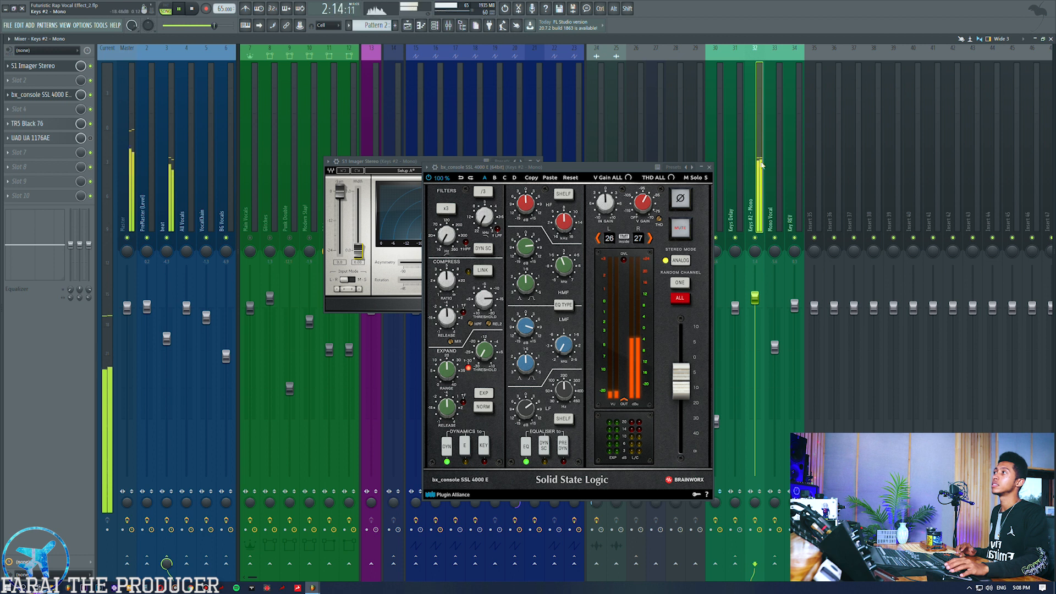
pyautogui.press('space')
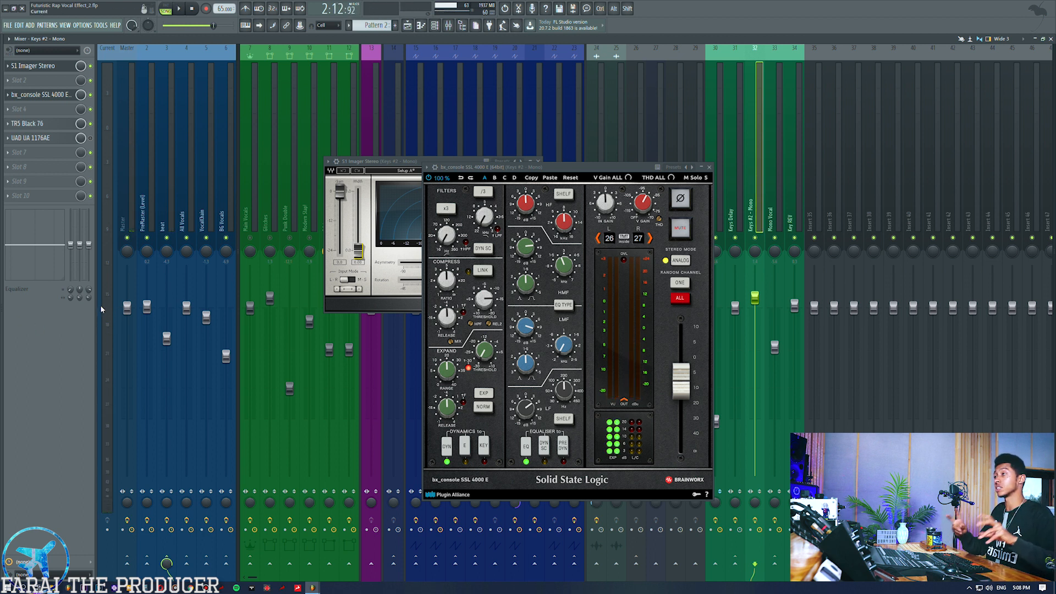
# - Place the S1 Imager and bx_console windows side by side and compare the console's EQ off and on during playback
pyautogui.moveTo(362, 163); pyautogui.dragTo(223, 173)
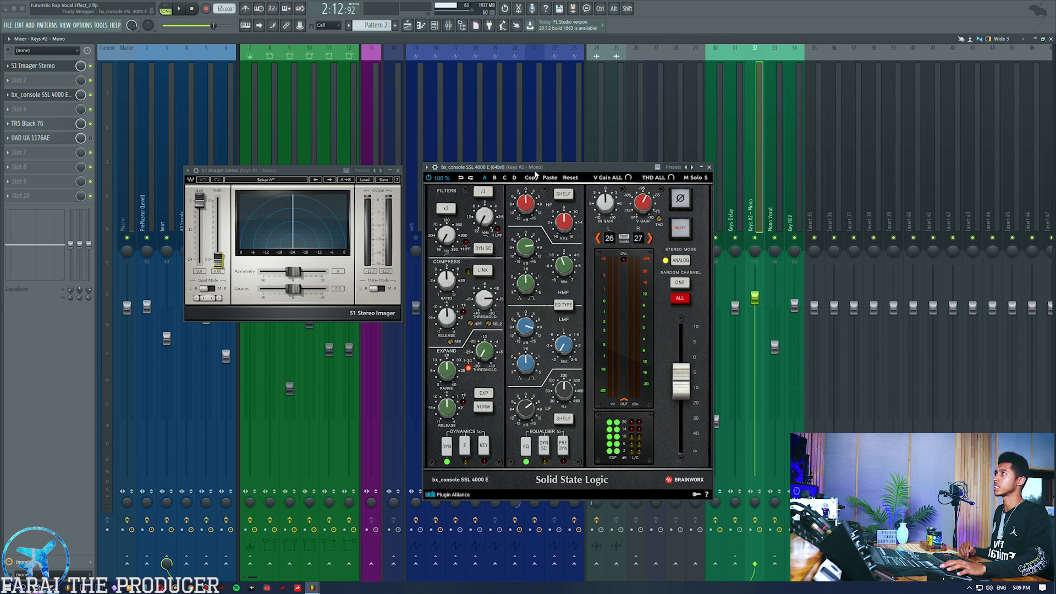
pyautogui.moveTo(534, 174); pyautogui.dragTo(535, 161)
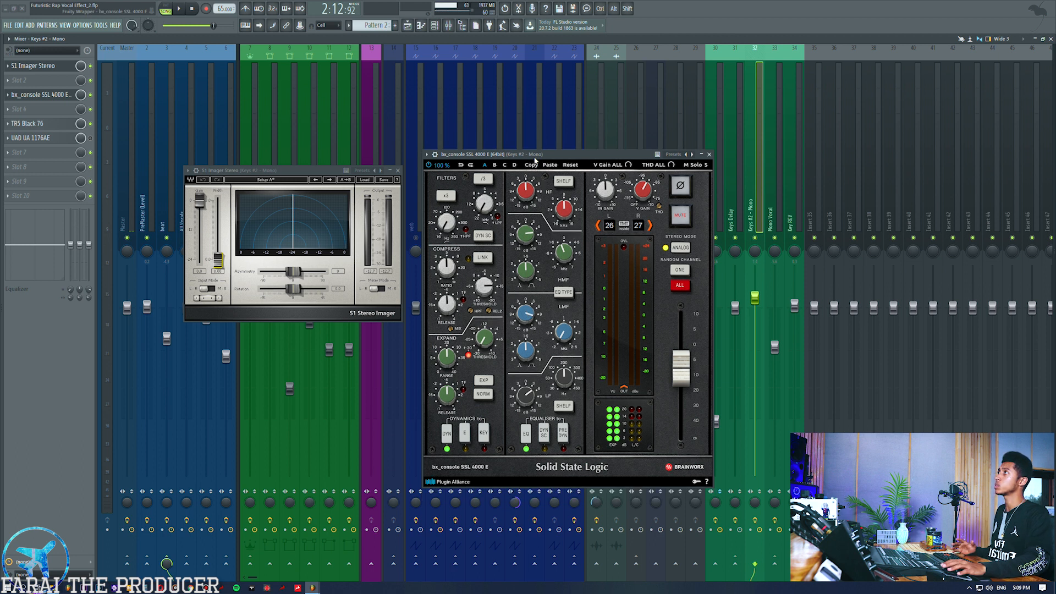
pyautogui.press('space')
pyautogui.click(525, 435)
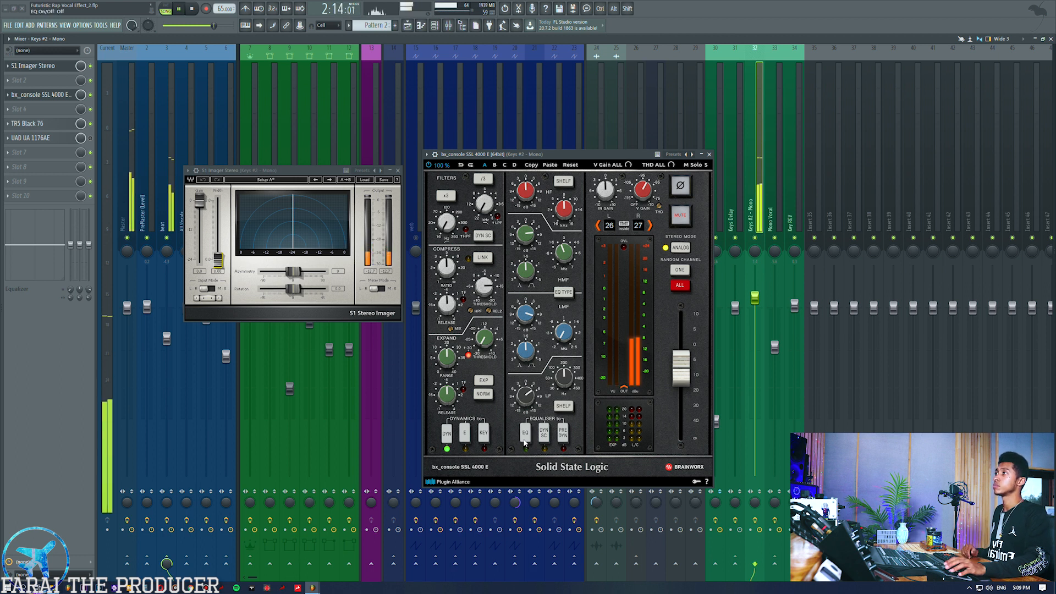
pyautogui.click(525, 437)
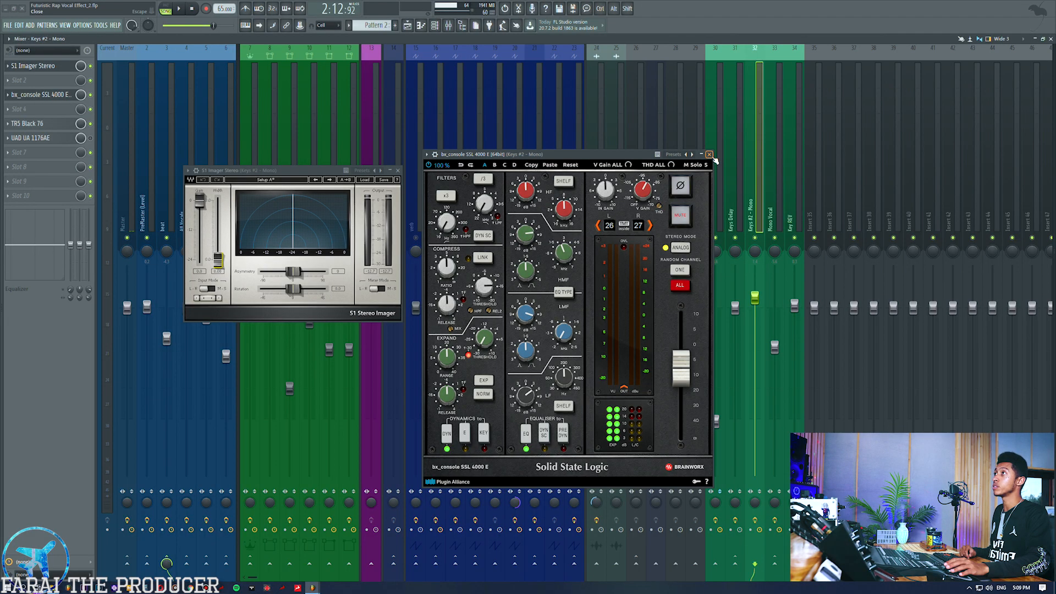
# - Close the bx_console on Keys #2 - Mono and open TR5 Black 76 next to the S1 Imager window
pyautogui.click(710, 154)
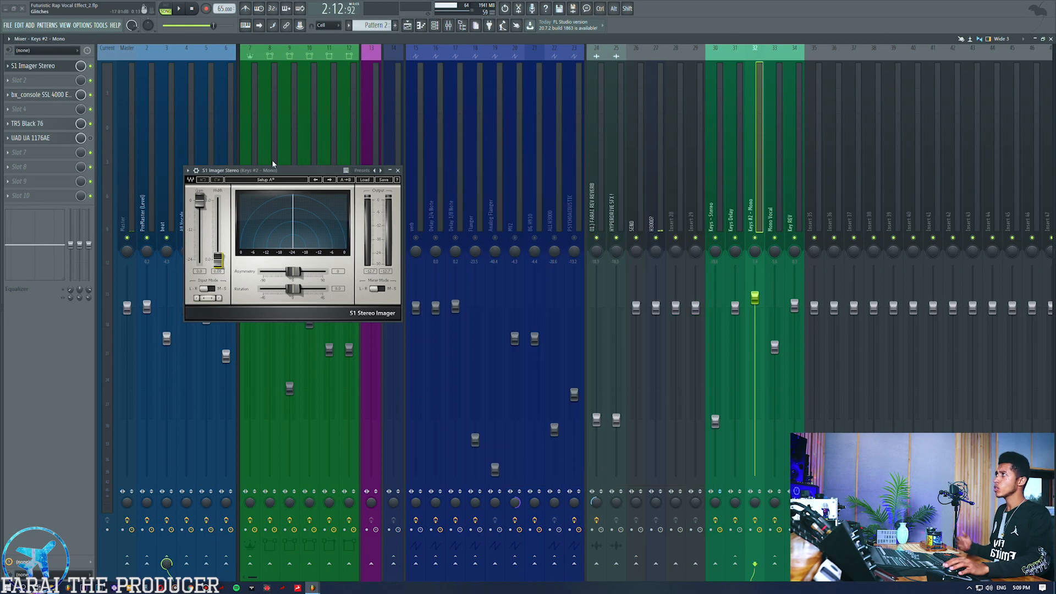
pyautogui.click(49, 128)
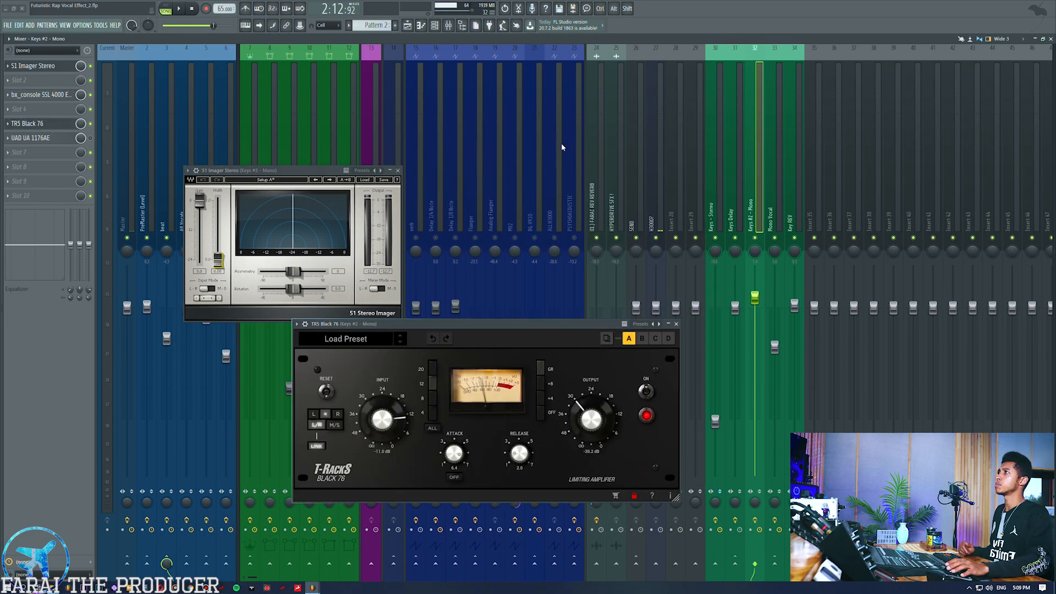
pyautogui.moveTo(450, 323); pyautogui.dragTo(496, 285)
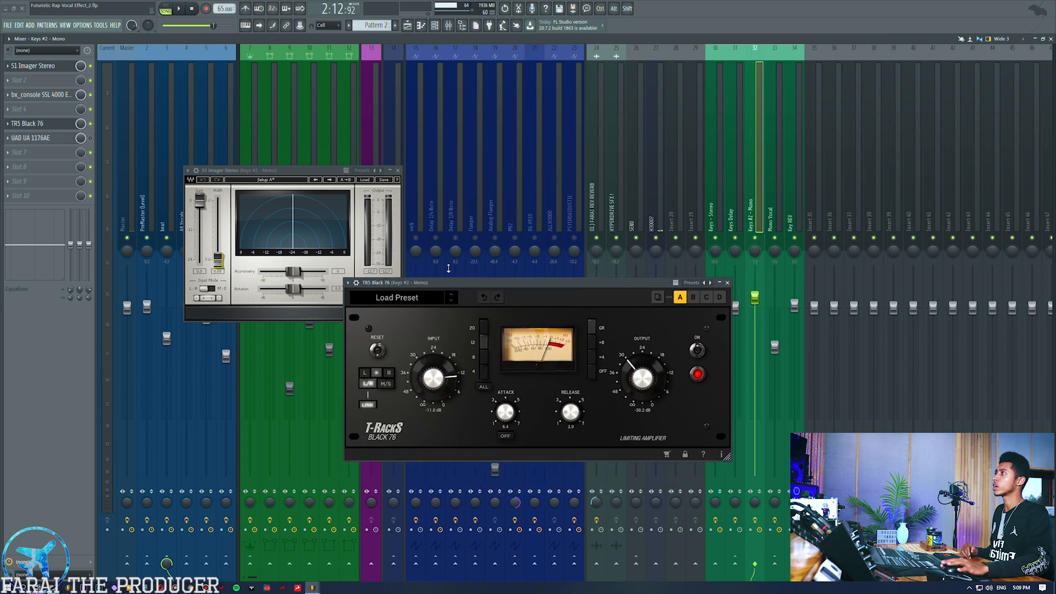
pyautogui.click(42, 138)
pyautogui.click(43, 138)
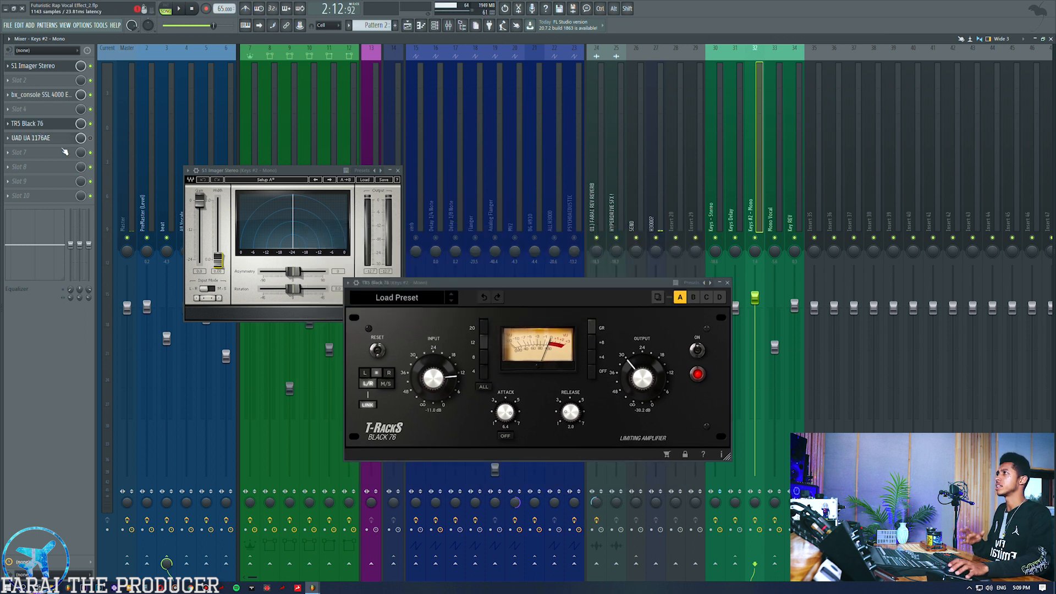
pyautogui.moveTo(425, 282); pyautogui.dragTo(449, 276)
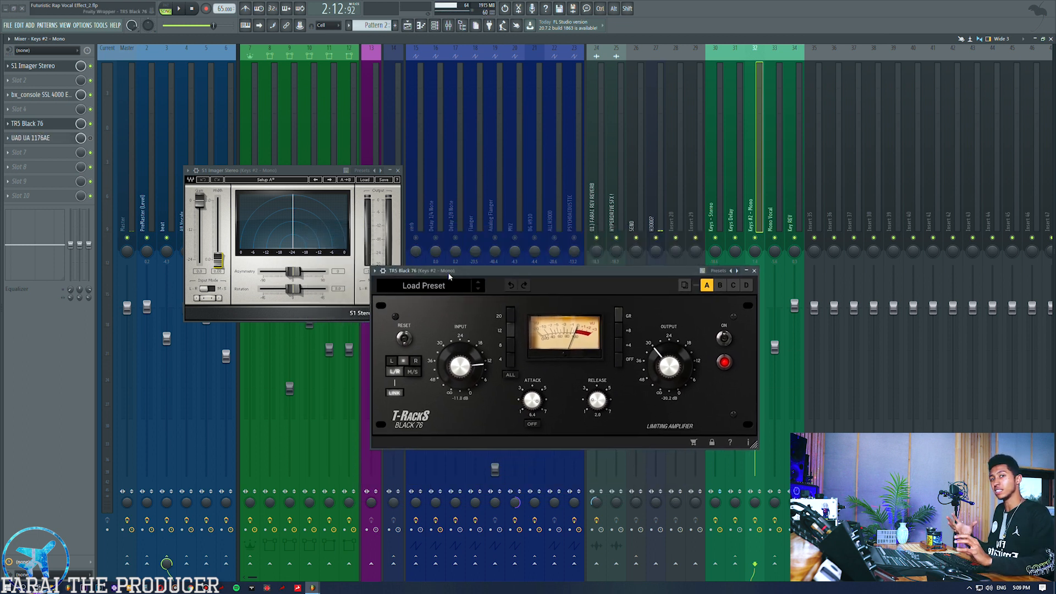
# - Play the mono keys through the S1 Imager and TR5 Black 76, then close both plugin windows
pyautogui.press('space')
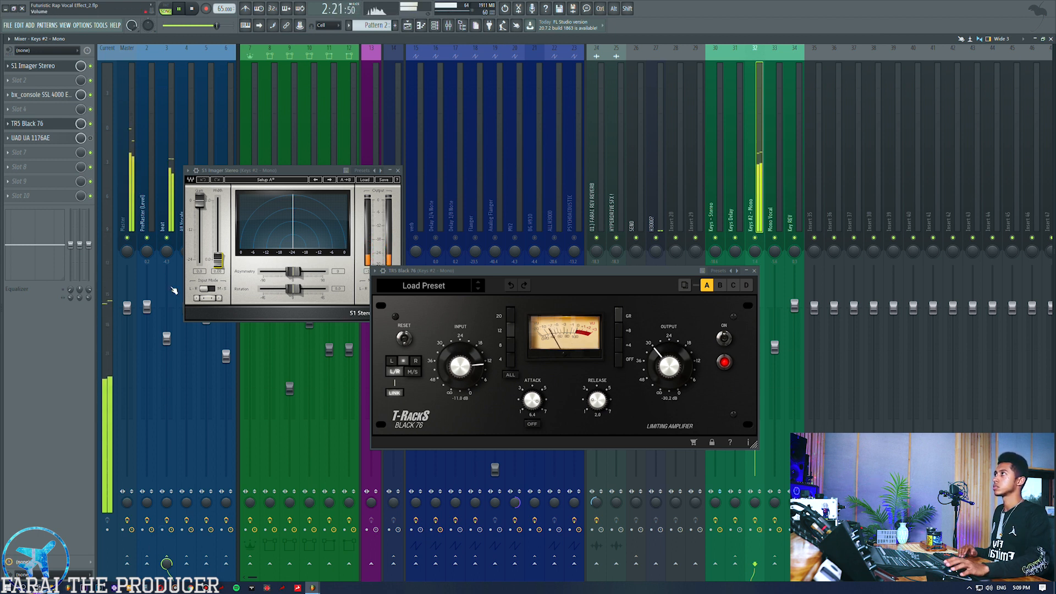
pyautogui.press('space')
pyautogui.click(399, 170)
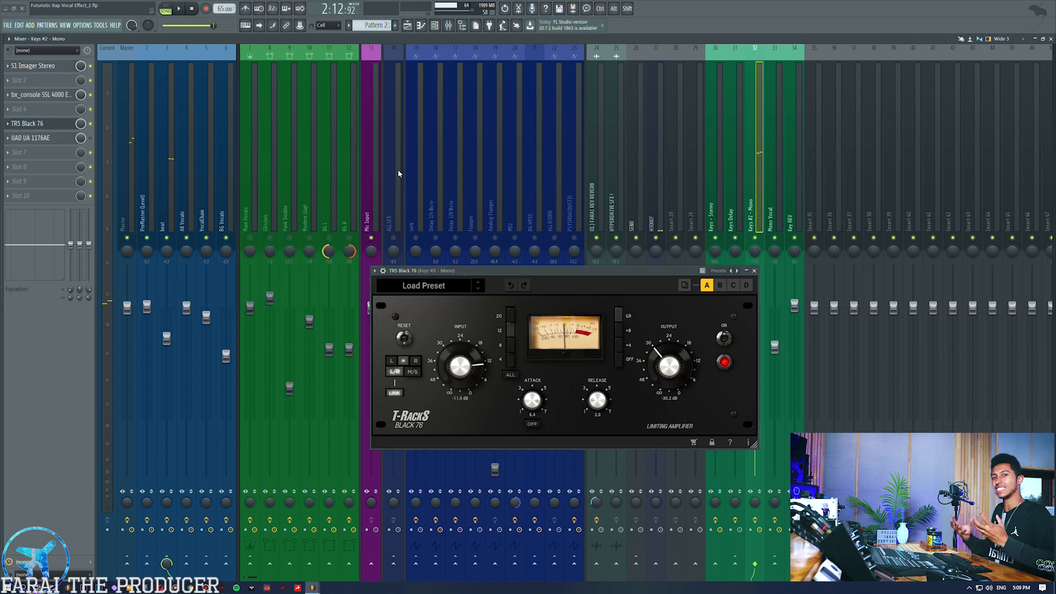
pyautogui.click(754, 271)
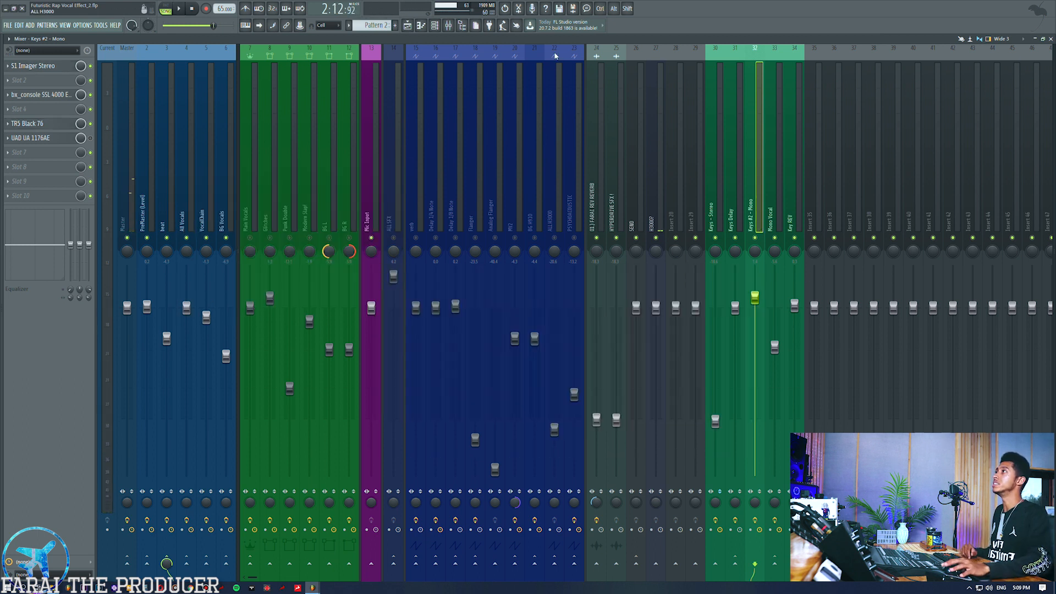
# - Enable the Keys track alongside Keys #2 and compare them in the mixer during playback, muting and unmuting Keys - Stereo
pyautogui.click(409, 26)
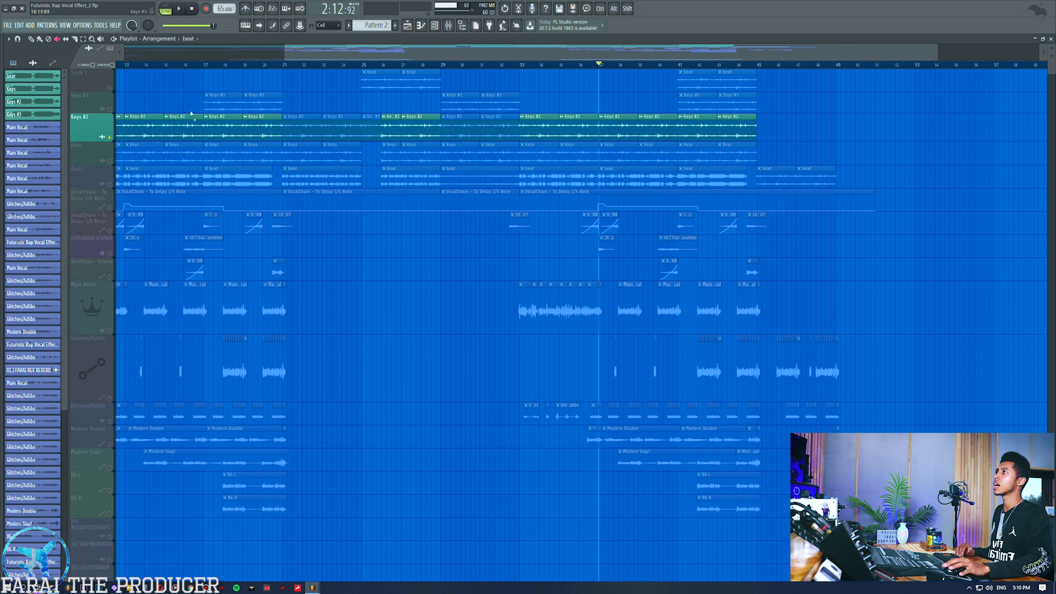
pyautogui.click(112, 164)
pyautogui.press('space')
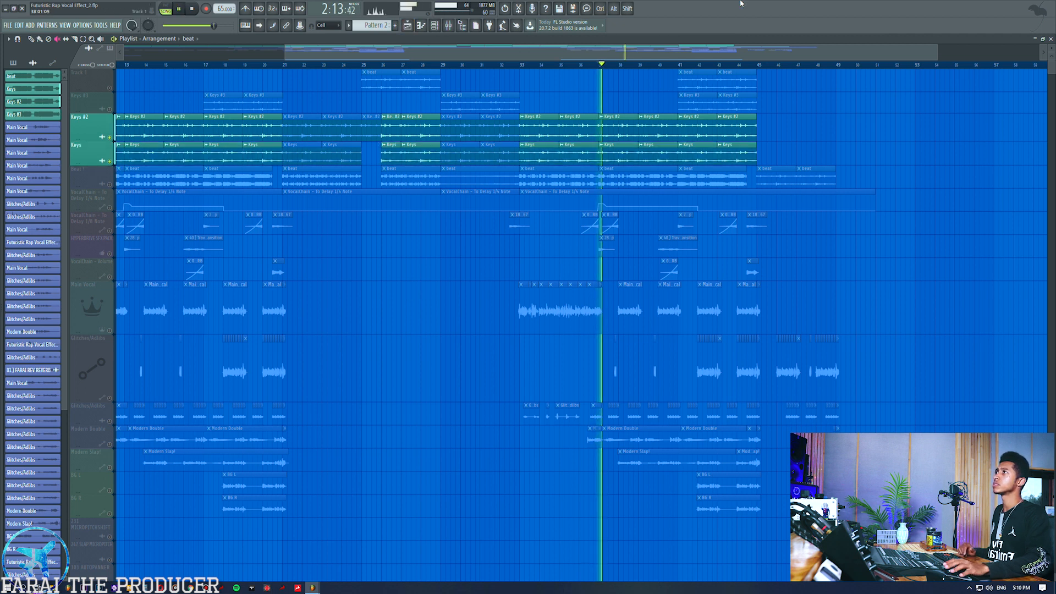
pyautogui.click(449, 25)
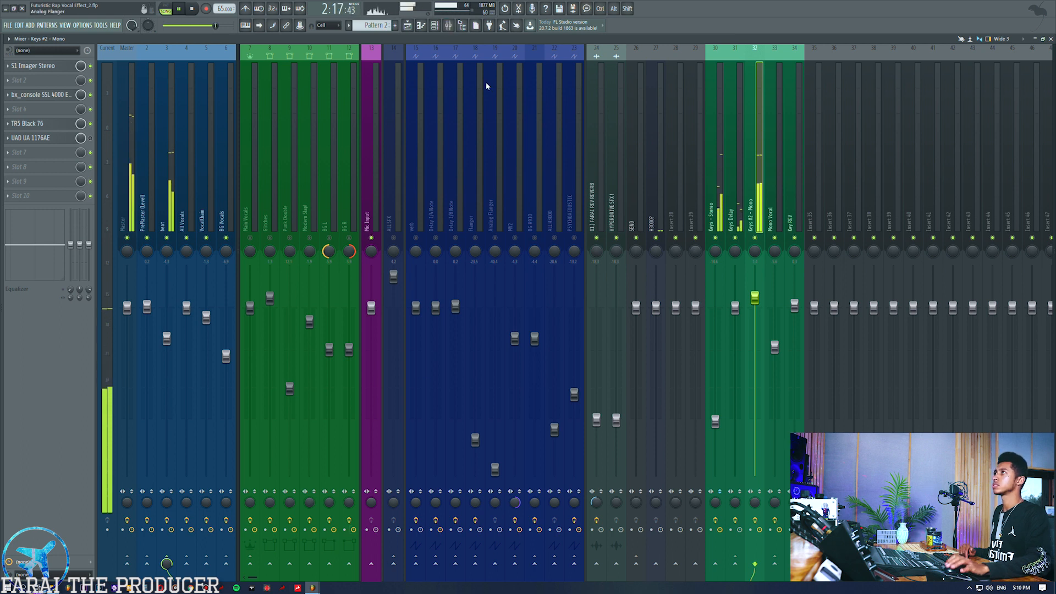
pyautogui.click(716, 238)
pyautogui.click(716, 239)
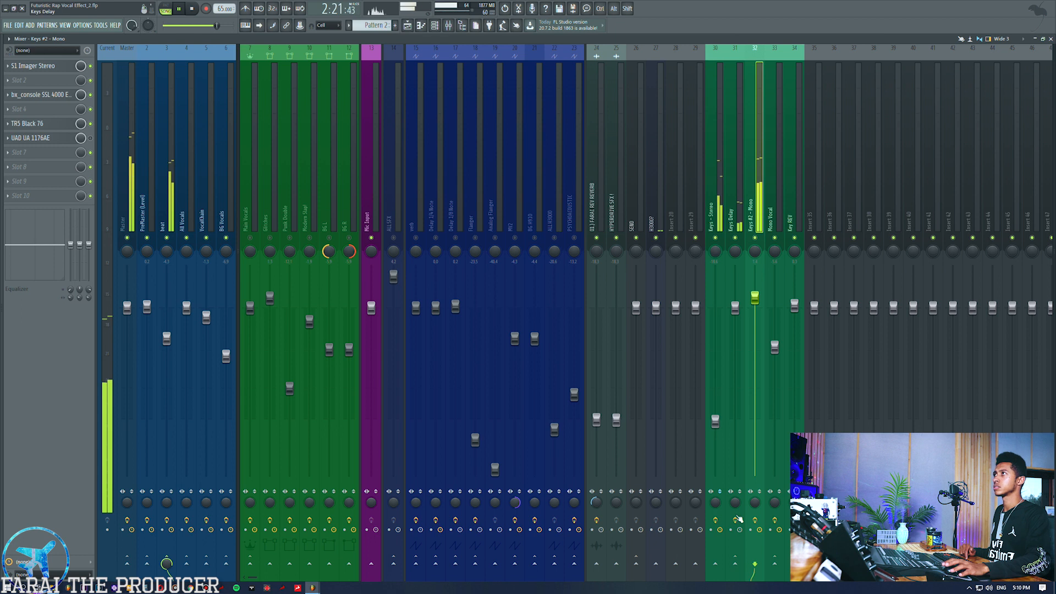
pyautogui.press('space')
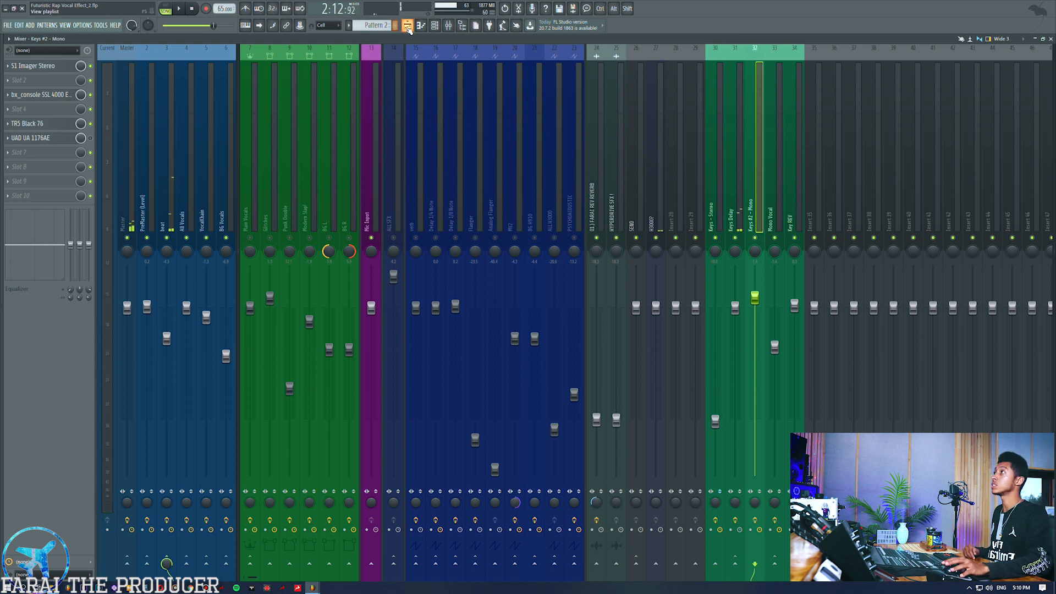
# - Play the keys with Beat 1 enabled, solo Beat 1 briefly, and restore all tracks to check the full mix levels
pyautogui.click(408, 26)
pyautogui.click(110, 187)
pyautogui.press('space')
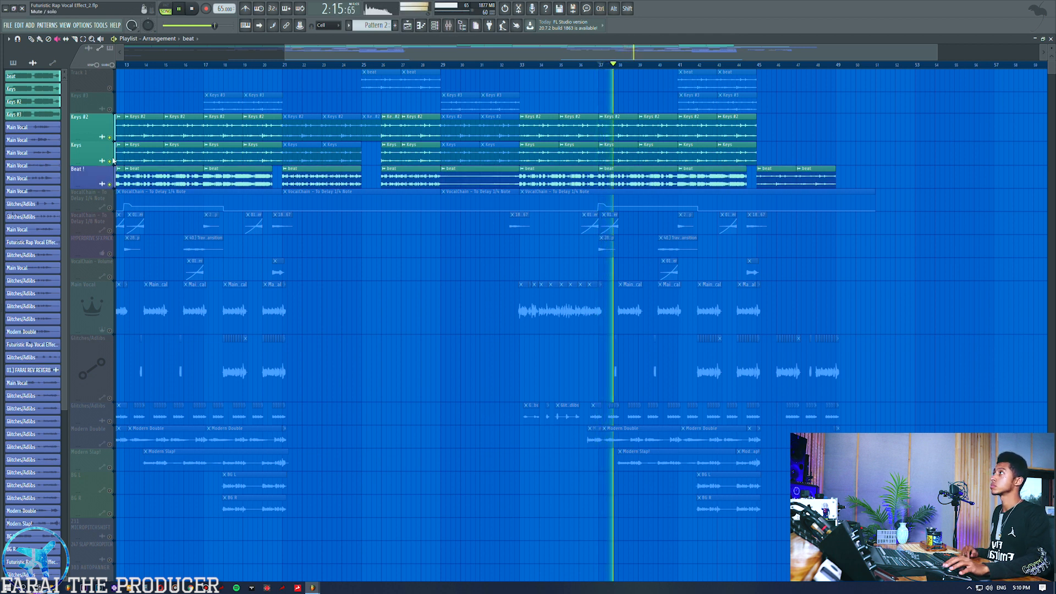
pyautogui.rightClick(111, 185)
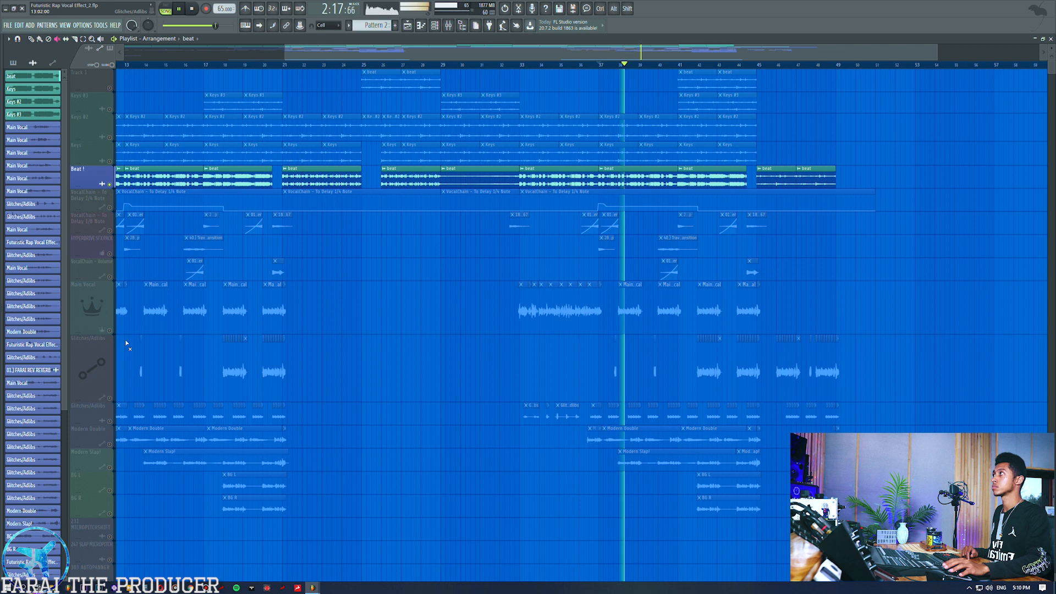
pyautogui.rightClick(111, 184)
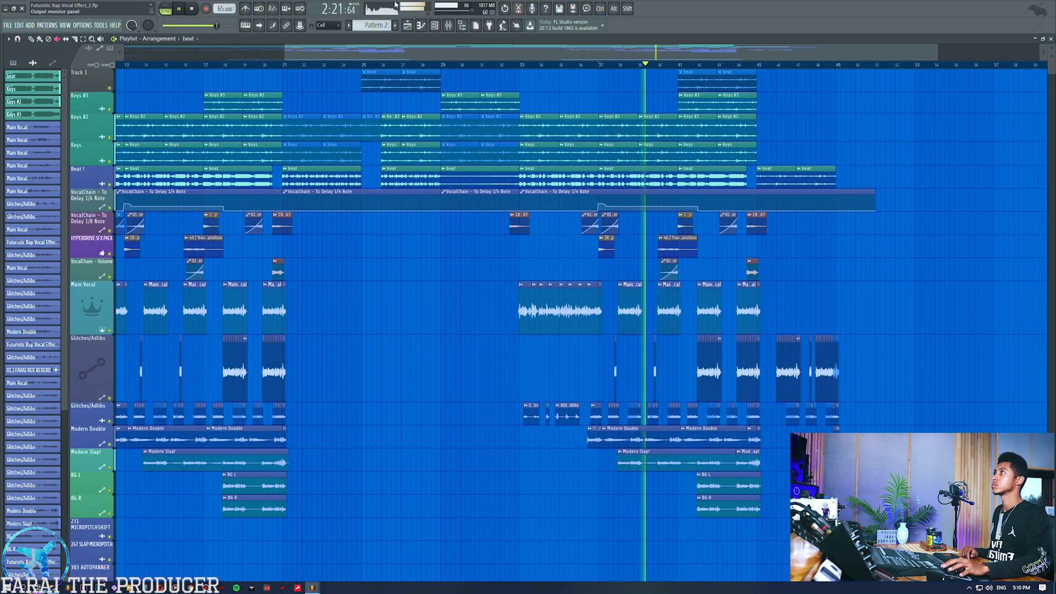
pyautogui.press('F9')
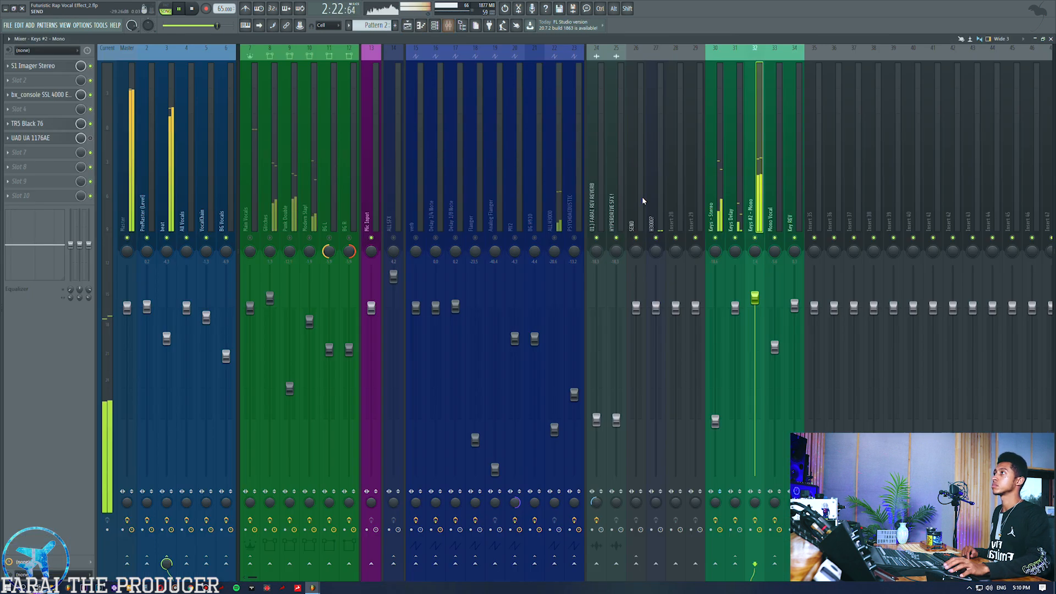
pyautogui.click(419, 27)
pyautogui.click(408, 27)
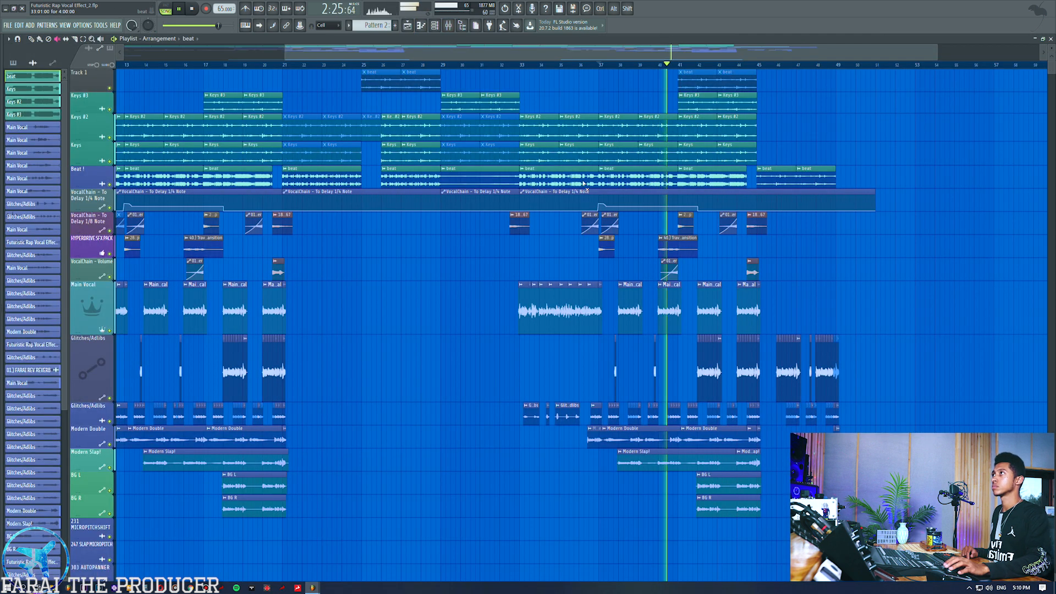
# - Mute the Keys, Keys #2 and Keys #1 clips from bar 41 to 45 and set the playhead just before bar 41
pyautogui.moveTo(681, 92); pyautogui.dragTo(799, 110)
pyautogui.keyDown('ctrl'); pyautogui.click(798, 133); pyautogui.keyUp('ctrl')
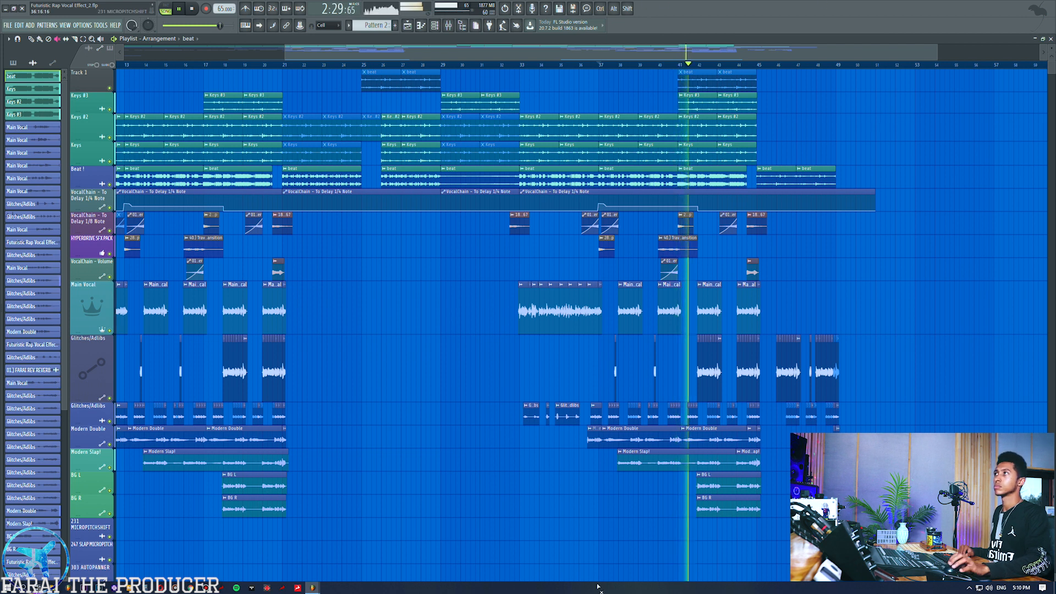
pyautogui.press('space')
pyautogui.click(668, 65)
pyautogui.moveTo(725, 152)
pyautogui.mouseDown()
pyautogui.moveTo(717, 132)
pyautogui.moveTo(738, 107)
pyautogui.mouseUp()
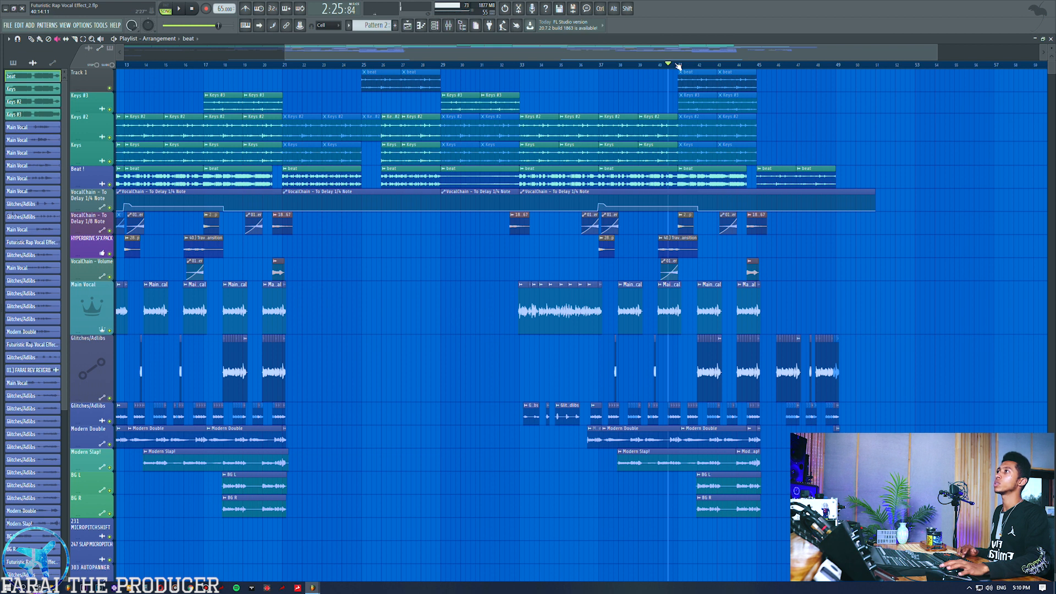
# - Audition the passage leading into the muted clips twice, then unmute the Keys clips from bar 41 to 45
pyautogui.press('space')
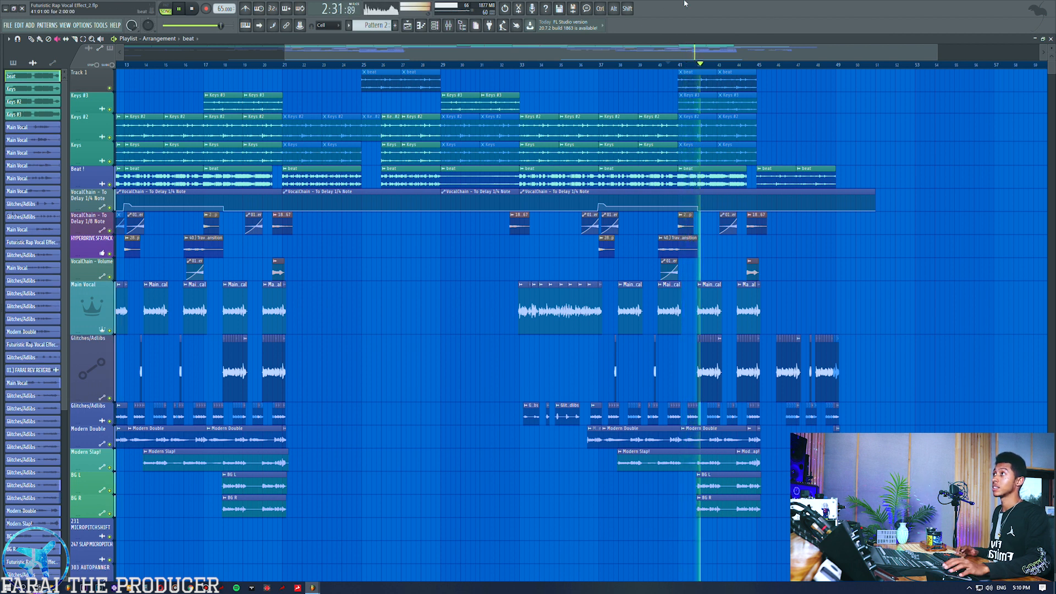
pyautogui.press('space')
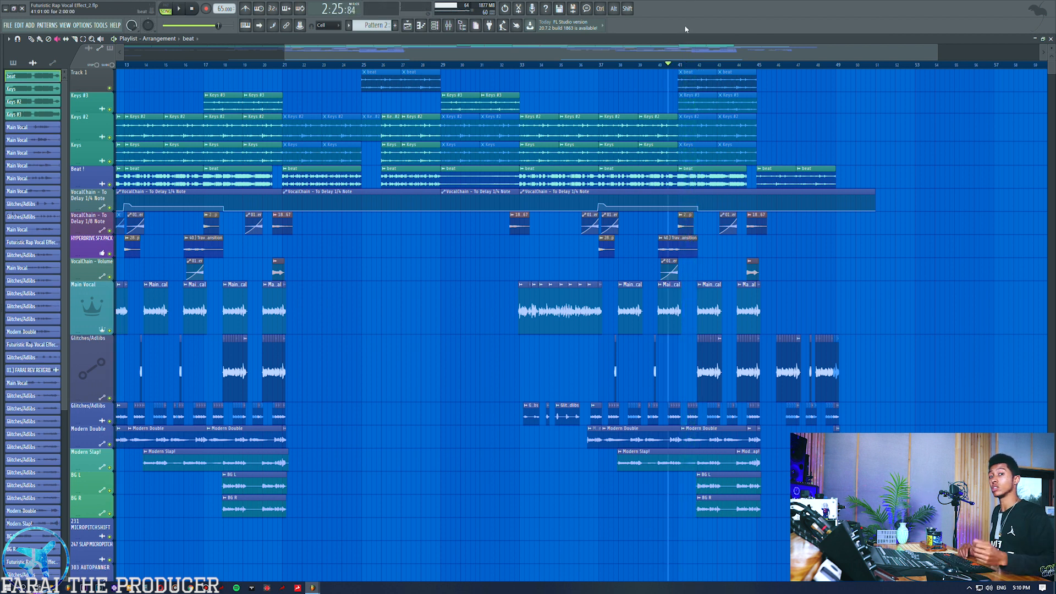
pyautogui.press('space')
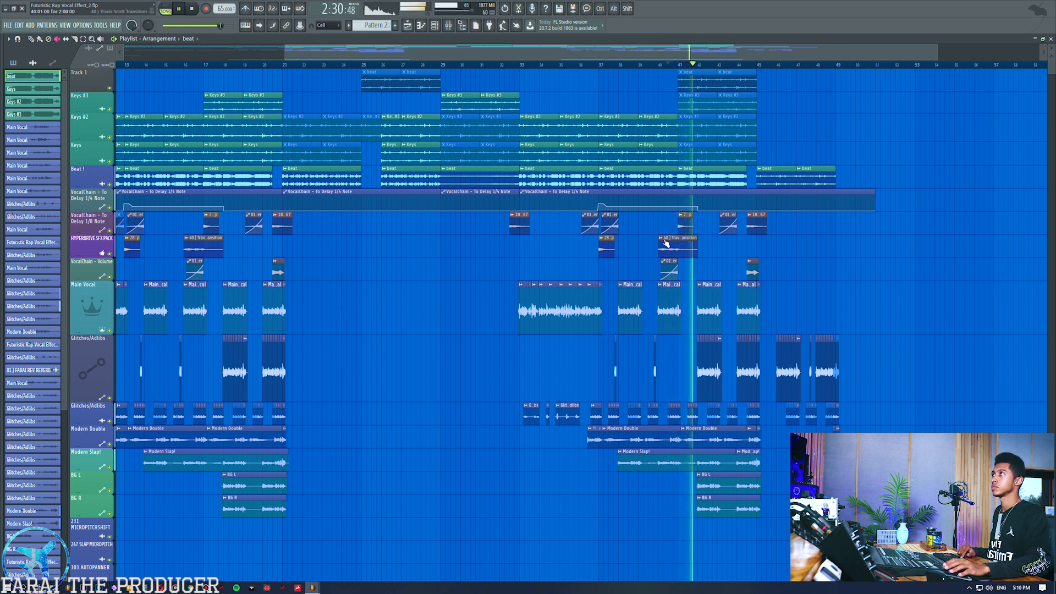
pyautogui.press('space')
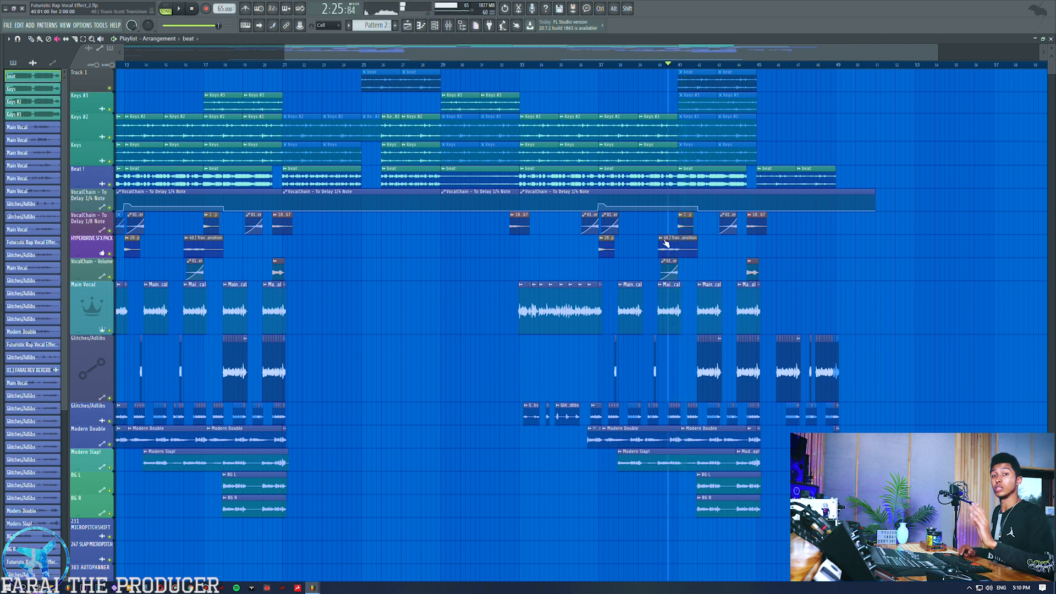
pyautogui.moveTo(685, 151)
pyautogui.mouseDown()
pyautogui.moveTo(746, 141)
pyautogui.moveTo(694, 117)
pyautogui.moveTo(741, 112)
pyautogui.mouseUp()
# - Solo the Keys #1 track, play it from bar 41 and show the mixer
pyautogui.click(679, 65)
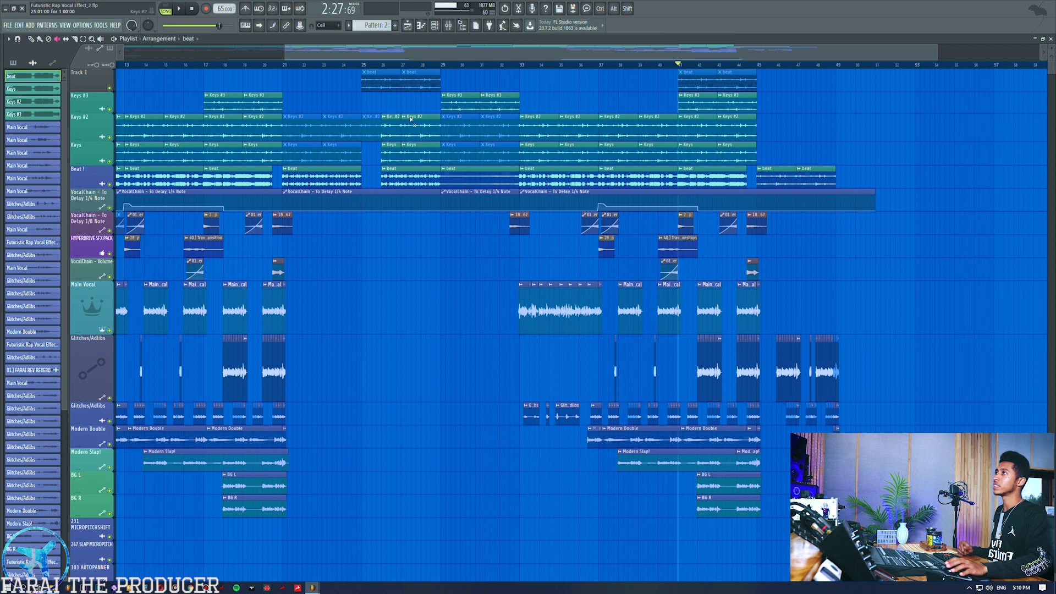
pyautogui.moveTo(687, 110); pyautogui.dragTo(731, 103)
pyautogui.click(821, 101)
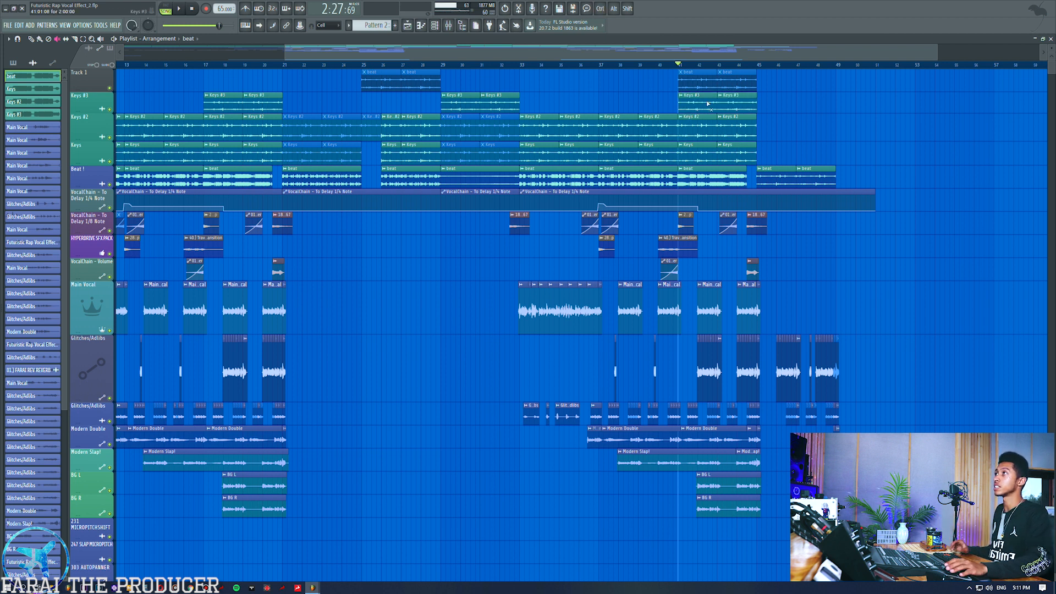
pyautogui.rightClick(110, 109)
pyautogui.press('space')
pyautogui.click(449, 26)
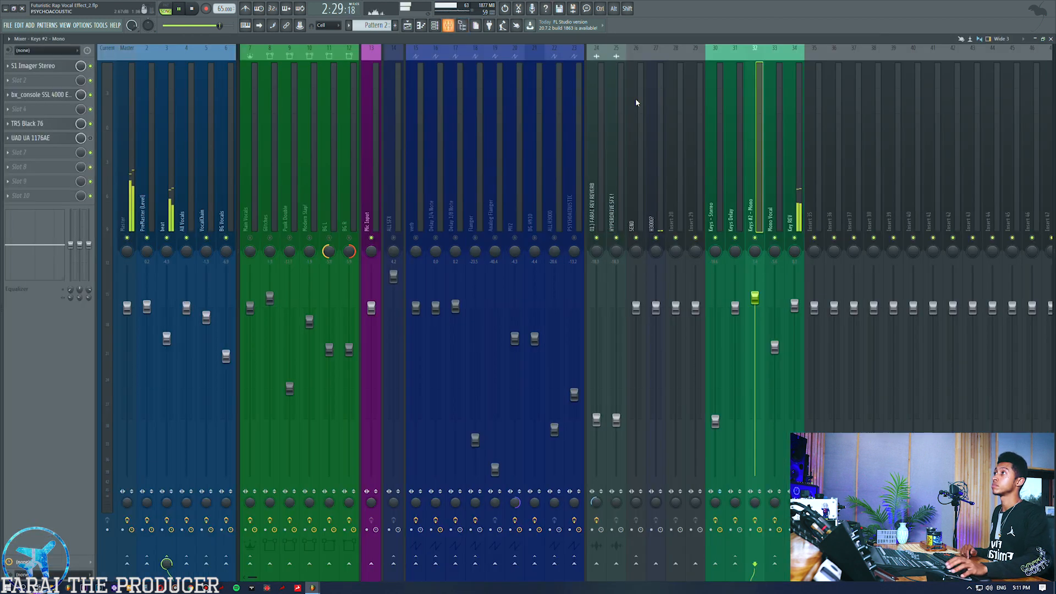
# - Examine the bx_console SSL 4000 E on the Key REV channel during playback, then stop and close it
pyautogui.click(794, 166)
pyautogui.click(38, 123)
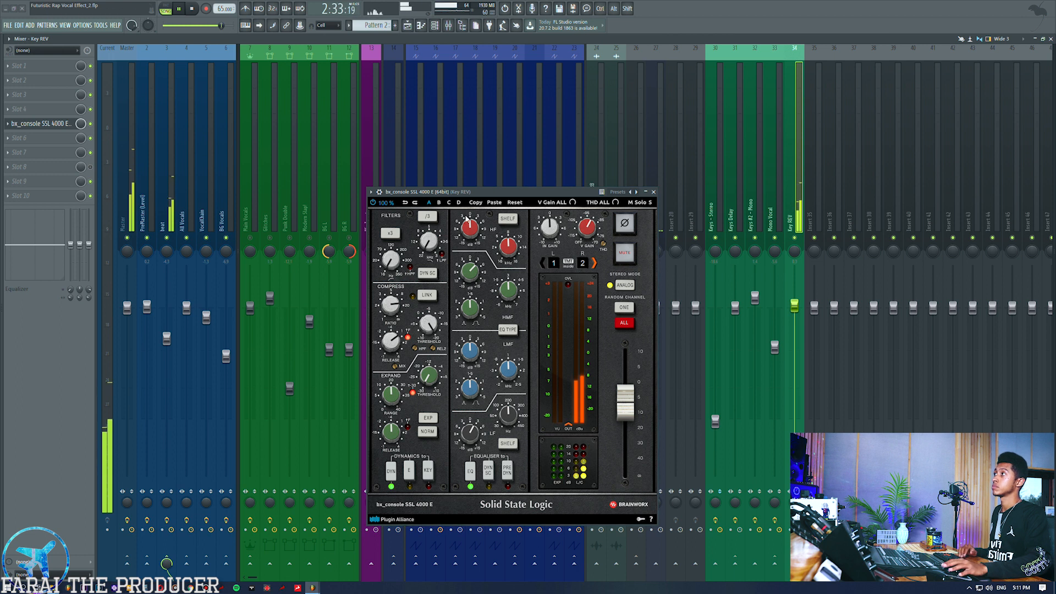
pyautogui.press('space')
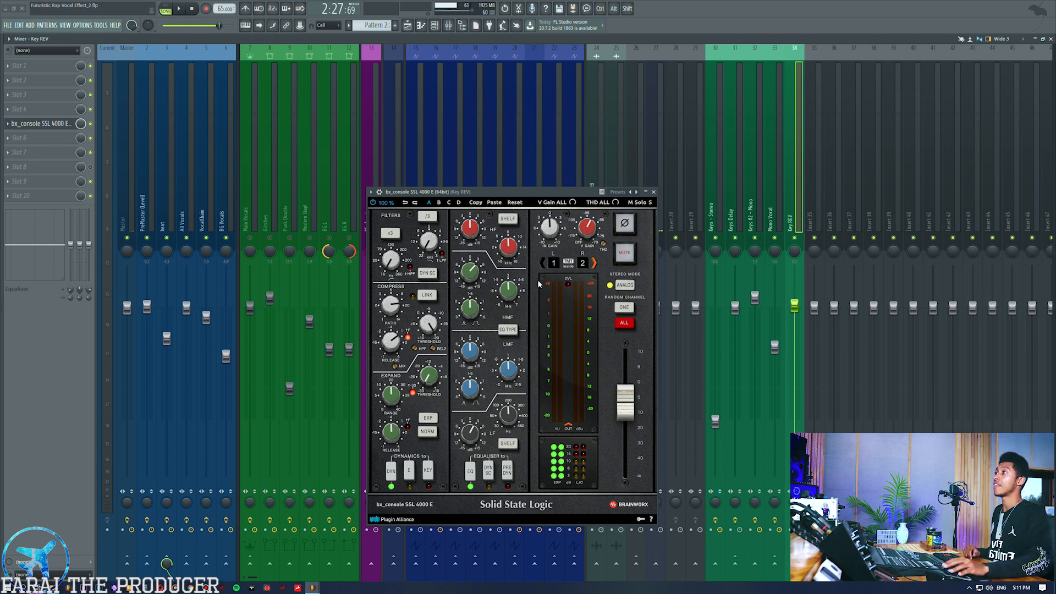
pyautogui.click(654, 192)
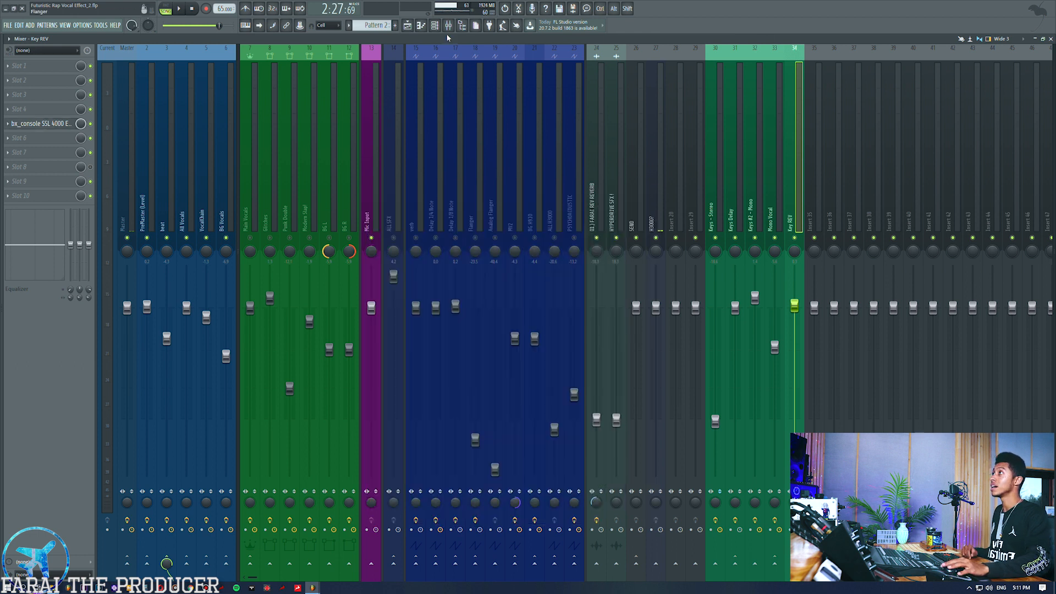
# - Return to the playlist, restore all tracks and select the beat clip at bar 29 on Beat 1
pyautogui.click(407, 26)
pyautogui.rightClick(110, 162)
pyautogui.rightClick(110, 162)
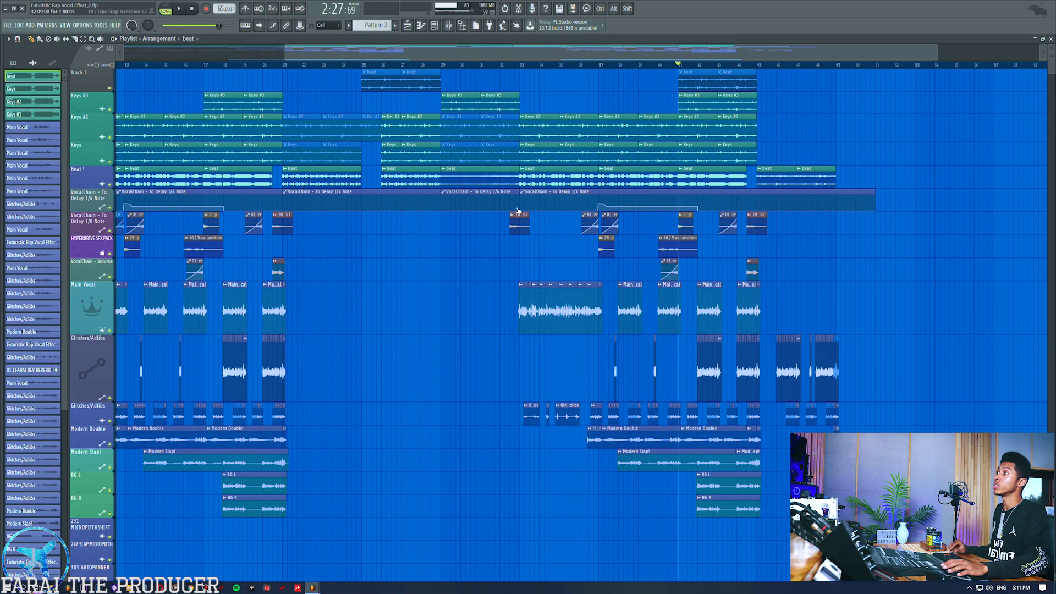
pyautogui.moveTo(533, 167); pyautogui.dragTo(708, 187)
pyautogui.keyDown('ctrl'); pyautogui.click(825, 242); pyautogui.keyUp('ctrl')
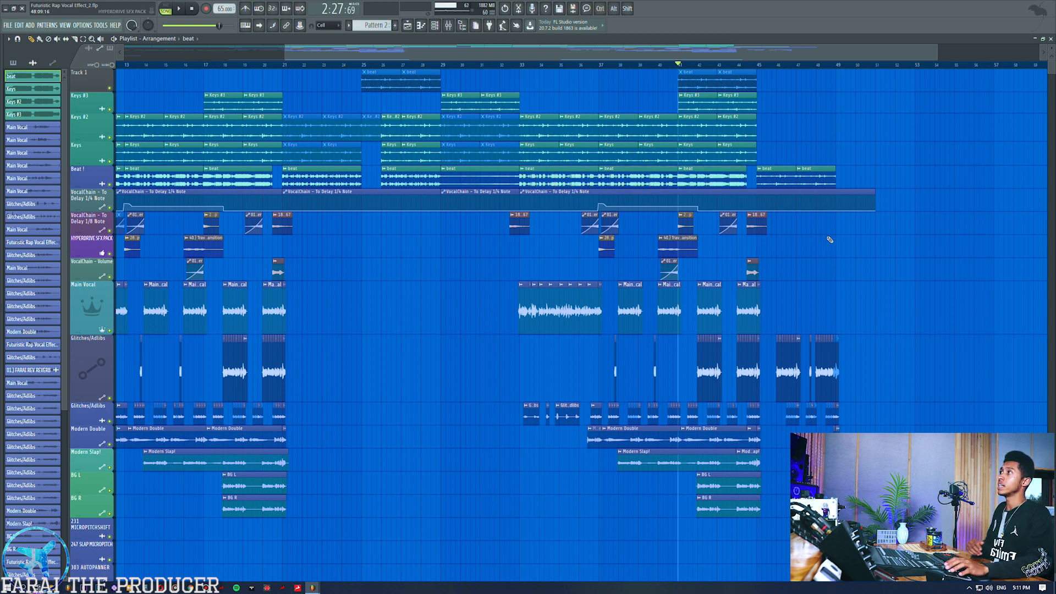
pyautogui.keyDown('ctrl'); pyautogui.click(487, 179); pyautogui.keyUp('ctrl')
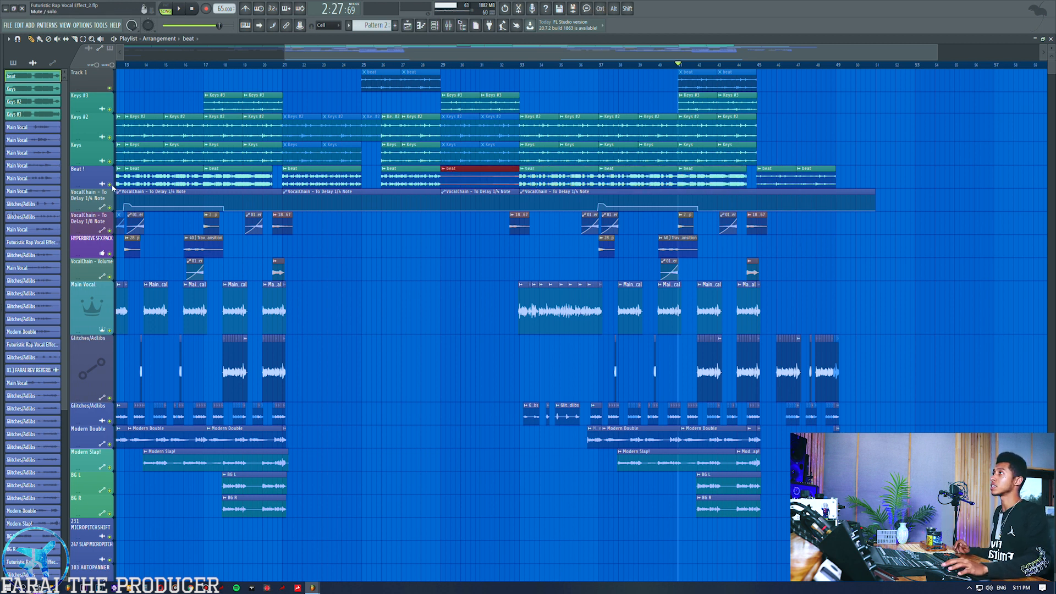
# - Solo the Beat 1 track, clear the clip selection and play the beat briefly from bar 29
pyautogui.rightClick(110, 185)
pyautogui.click(444, 65)
pyautogui.keyDown('ctrl'); pyautogui.click(482, 87); pyautogui.keyUp('ctrl')
pyautogui.hotkey('ctrl', 's')
pyautogui.press('space')
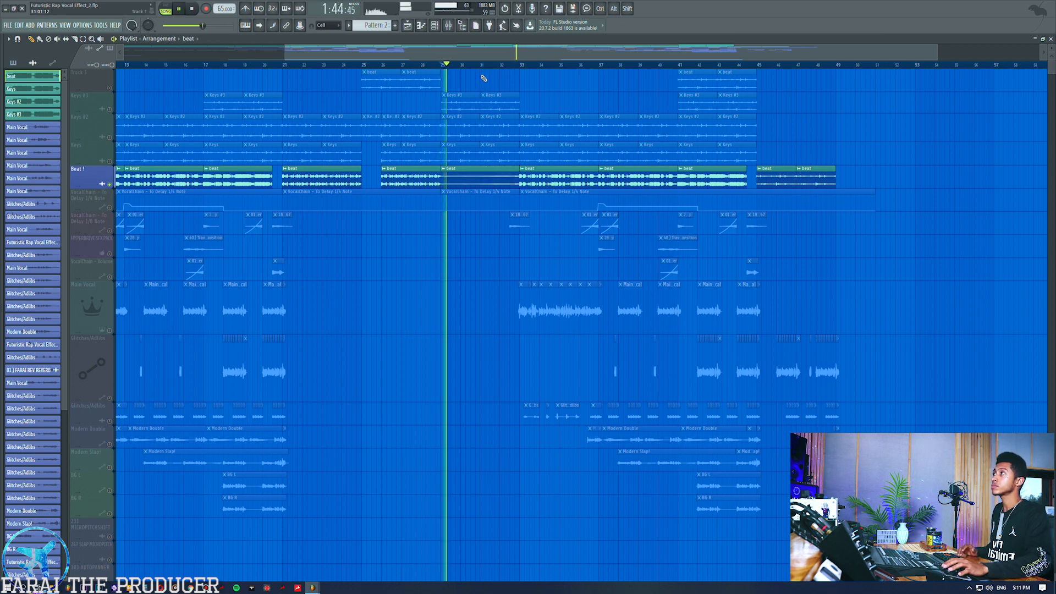
pyautogui.press('space')
# - Make the beat clip at bar 29 on Track 1 unique and solo that track
pyautogui.click(459, 74)
pyautogui.click(449, 74)
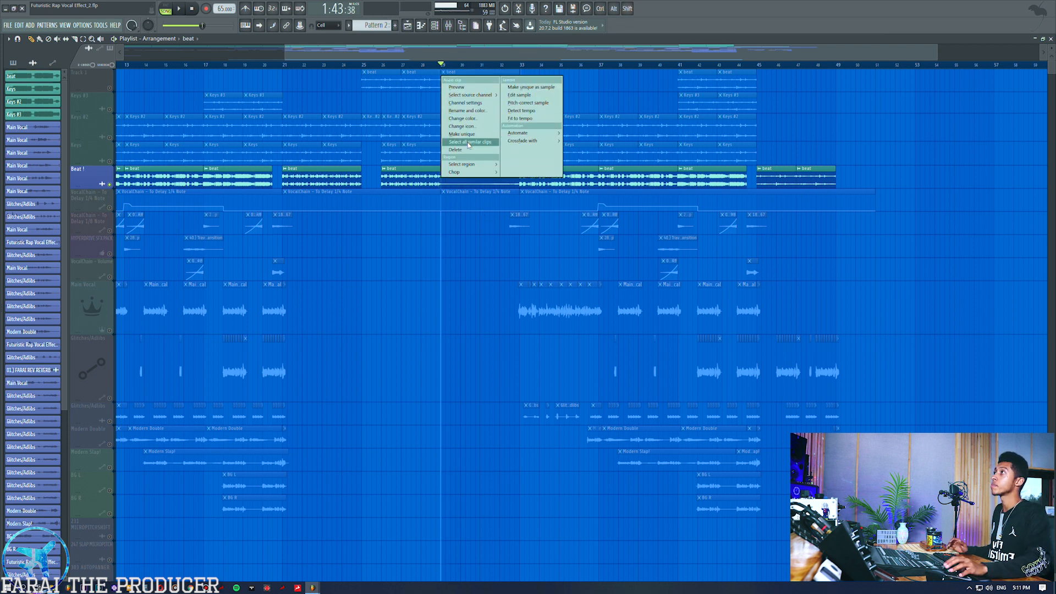
pyautogui.click(462, 134)
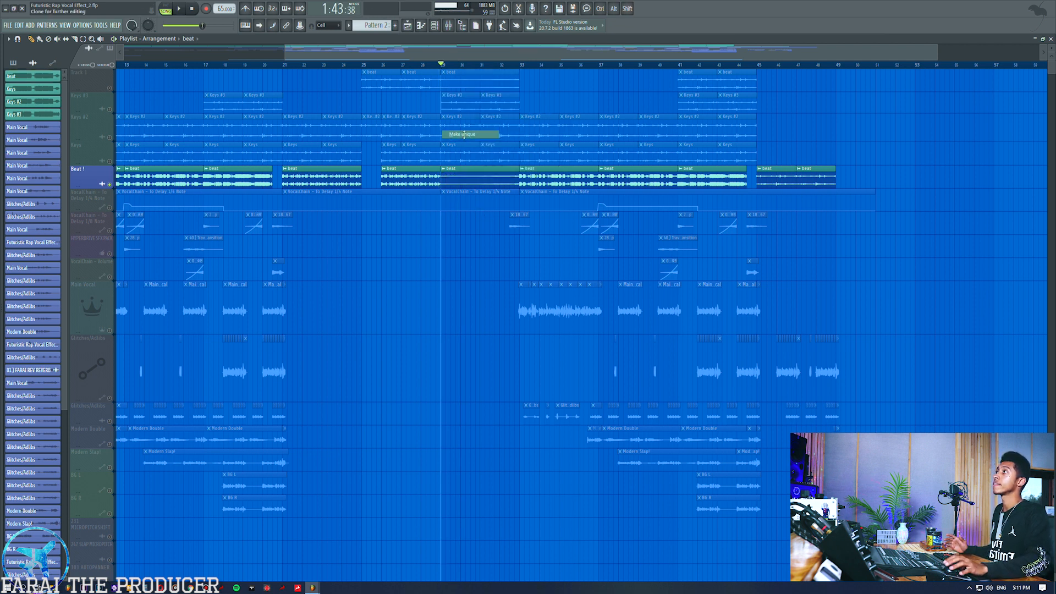
pyautogui.rightClick(110, 89)
# - Open the unique beat clip's channel settings, play it from bar 29 and examine its mixer routing
pyautogui.doubleClick(453, 81)
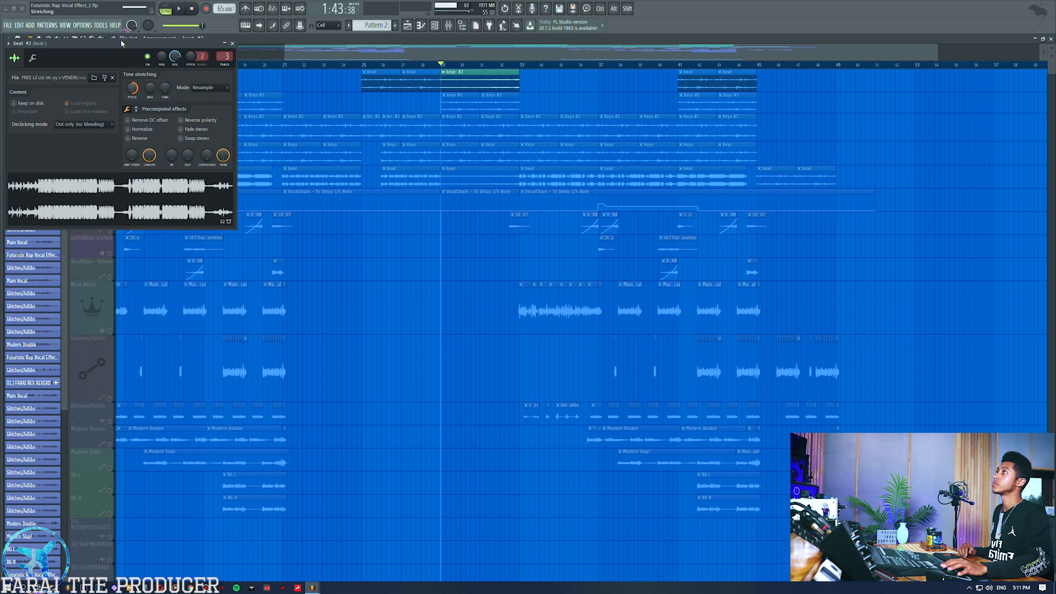
pyautogui.press('space')
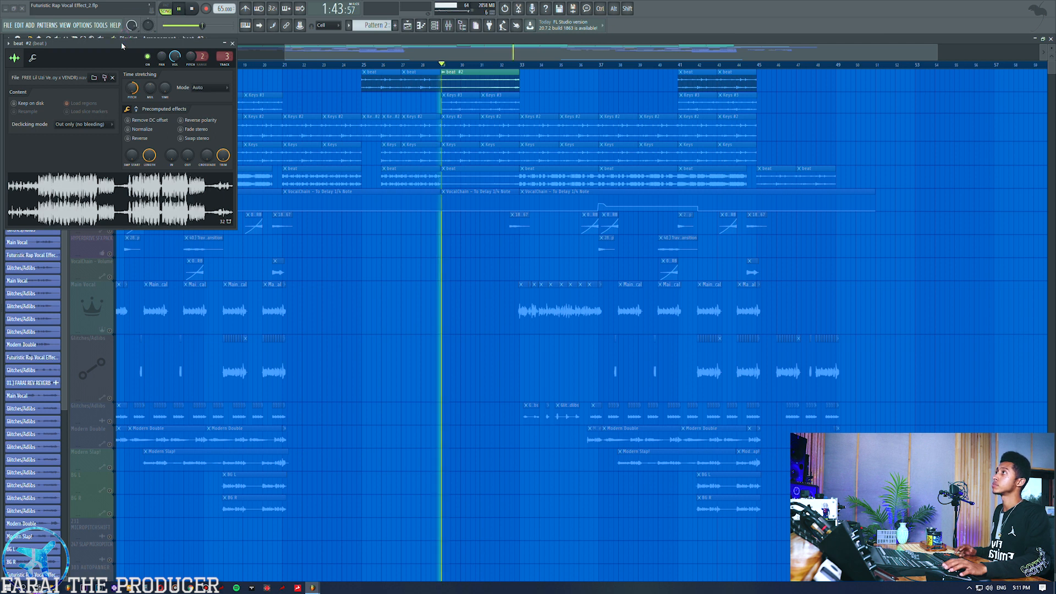
pyautogui.click(448, 27)
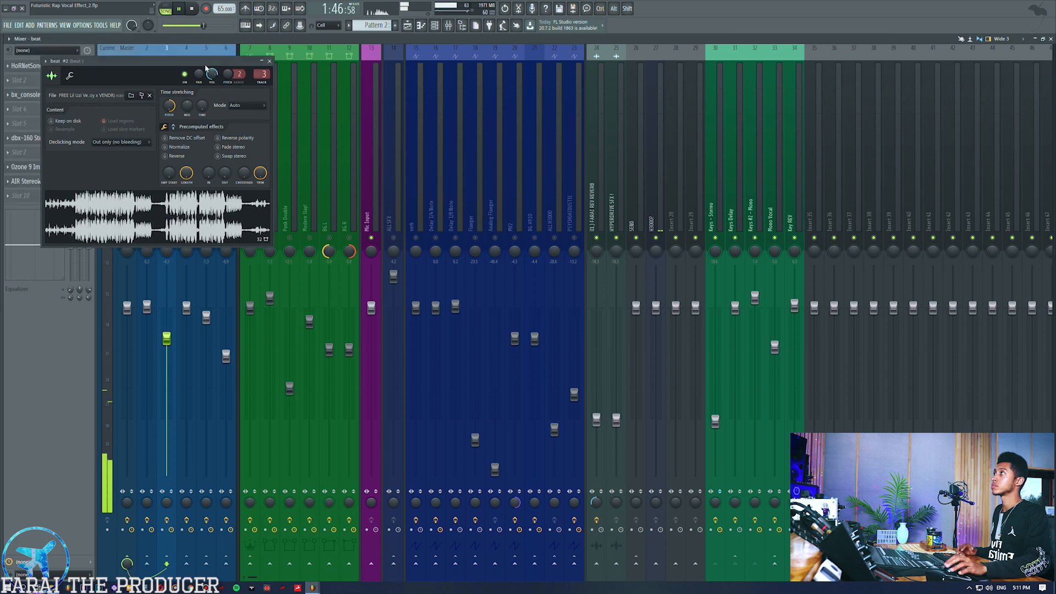
pyautogui.moveTo(179, 42); pyautogui.dragTo(460, 150)
pyautogui.press('F9')
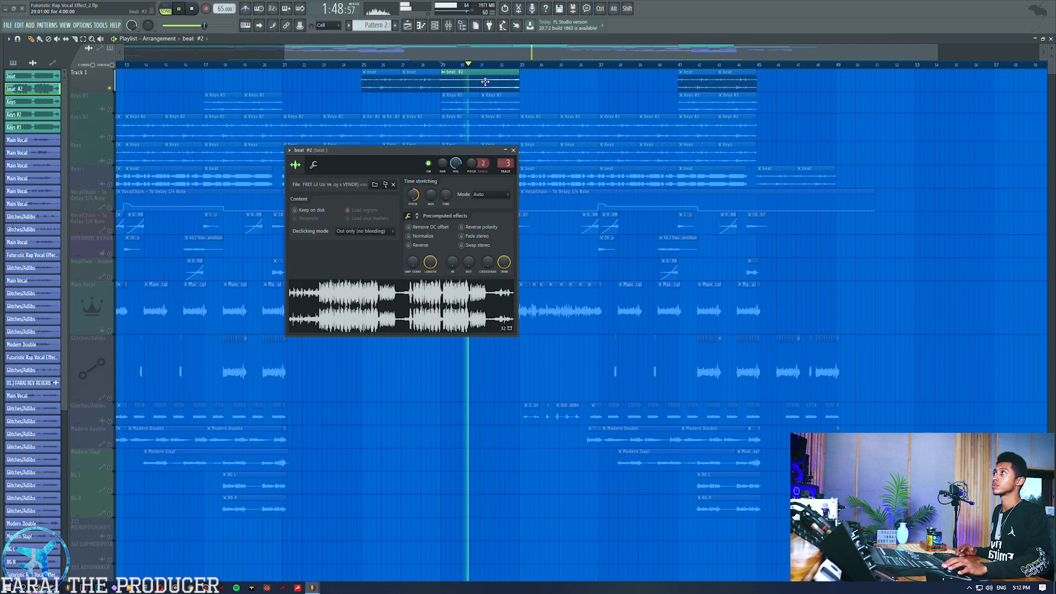
# - Route the beat #2 channel to mixer track 32, Keys #2 - Mono, play it and close the channel settings
pyautogui.click(449, 26)
pyautogui.moveTo(506, 163); pyautogui.dragTo(506, 115)
pyautogui.press('space')
pyautogui.click(514, 149)
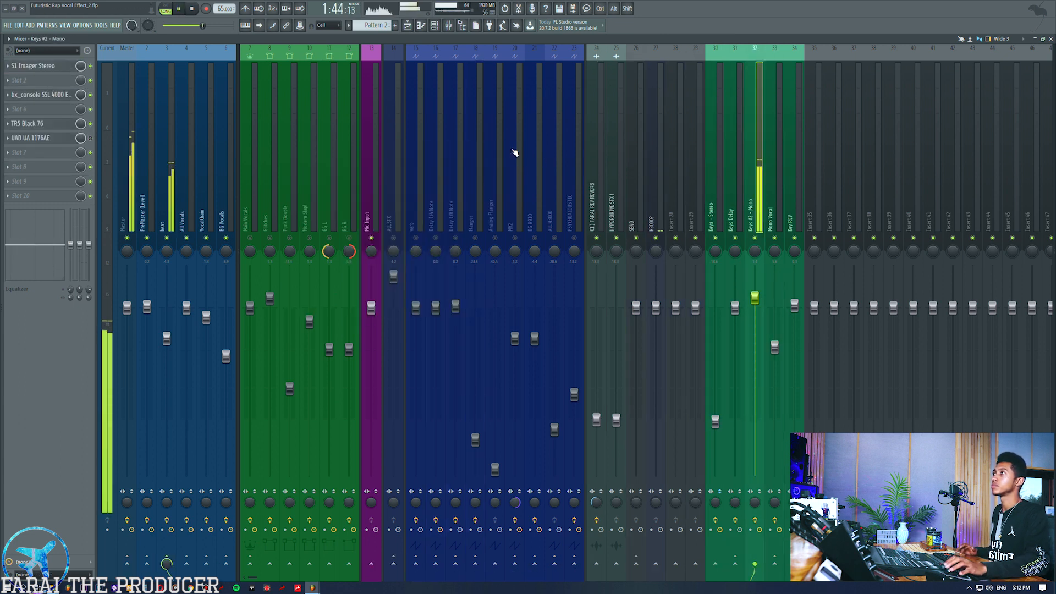
# - Enable the Beat 1 track alongside Track 1 in the playlist, play both briefly from bar 29 and show the mixer
pyautogui.click(407, 25)
pyautogui.press('space')
pyautogui.click(112, 186)
pyautogui.press('space')
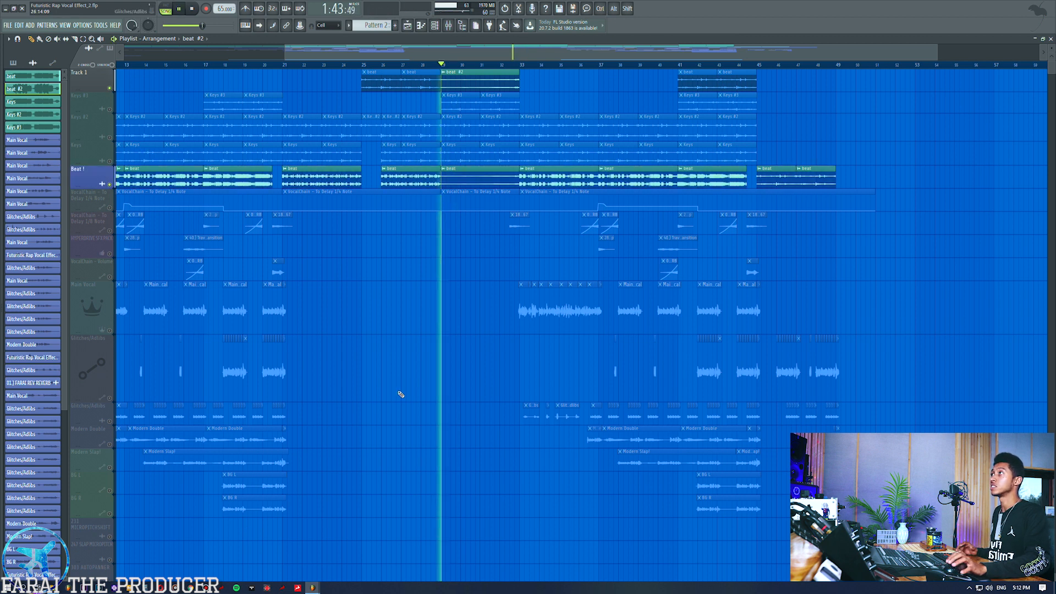
pyautogui.click(449, 25)
pyautogui.press('space')
# - Route the beat #2 channel to mixer track 30, Keys - Stereo, and compare playback by muting and unmuting that mixer track
pyautogui.click(434, 29)
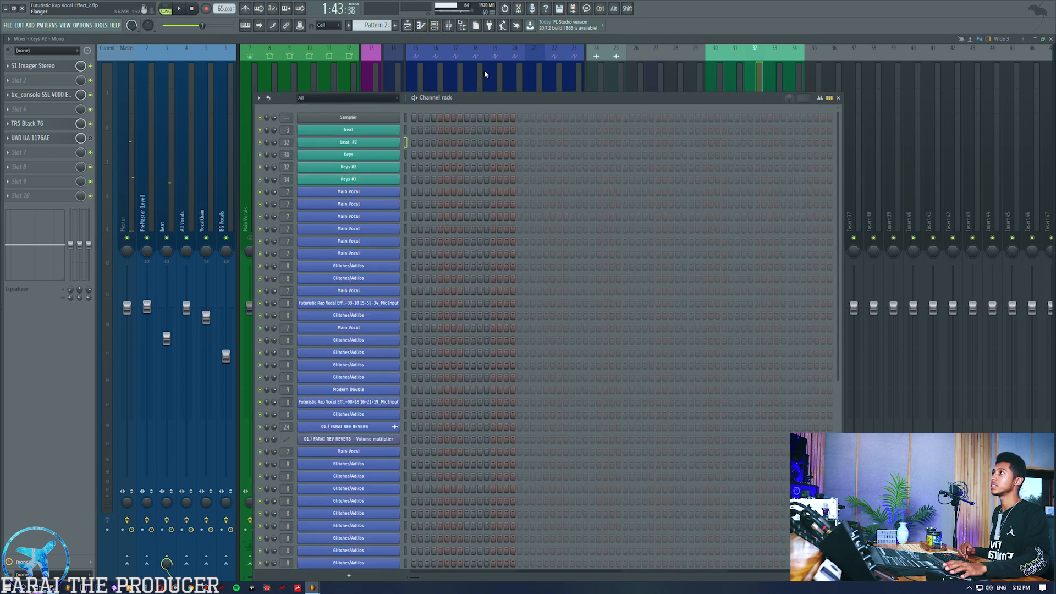
pyautogui.click(519, 72)
pyautogui.press('F5')
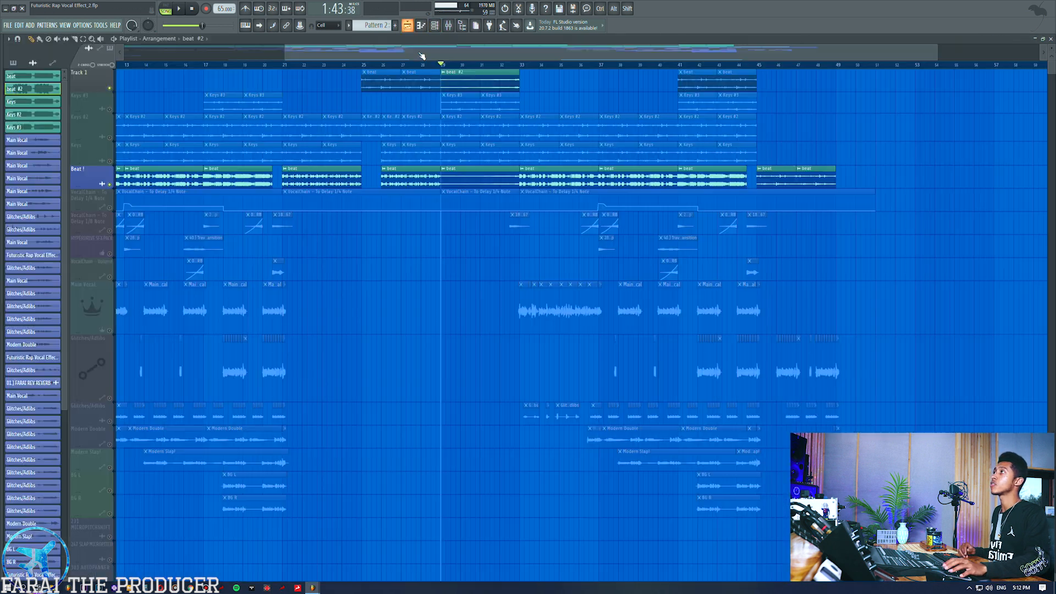
pyautogui.doubleClick(486, 78)
pyautogui.press('F9')
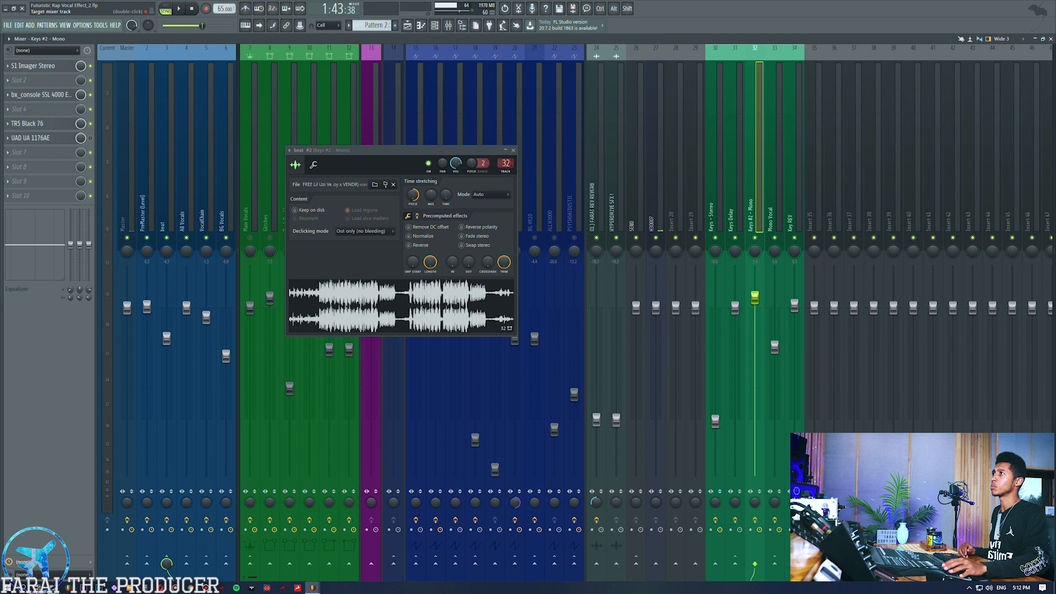
pyautogui.moveTo(506, 164); pyautogui.dragTo(506, 169)
pyautogui.press('space')
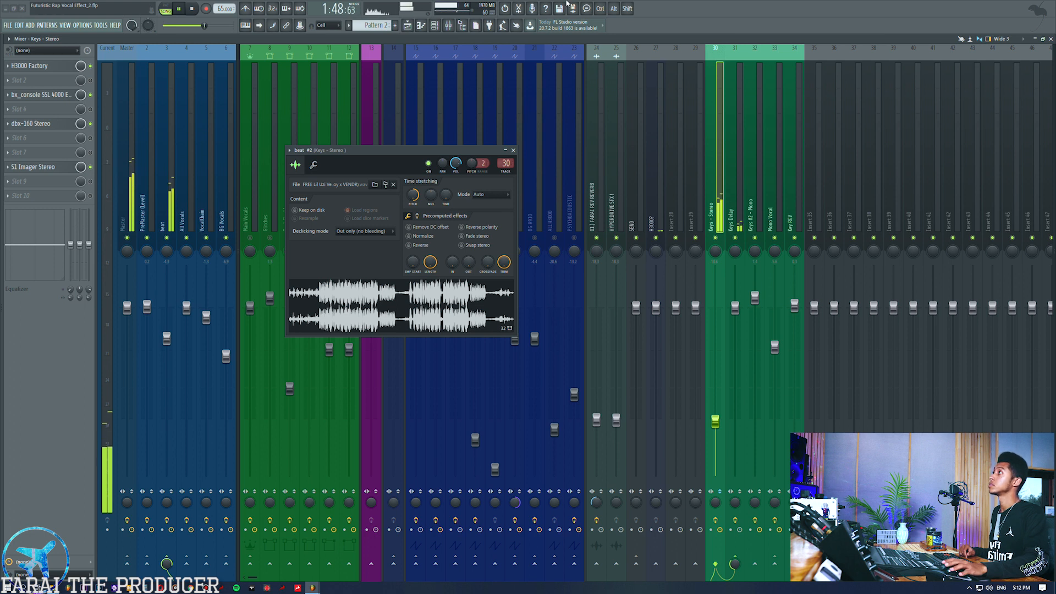
pyautogui.click(716, 239)
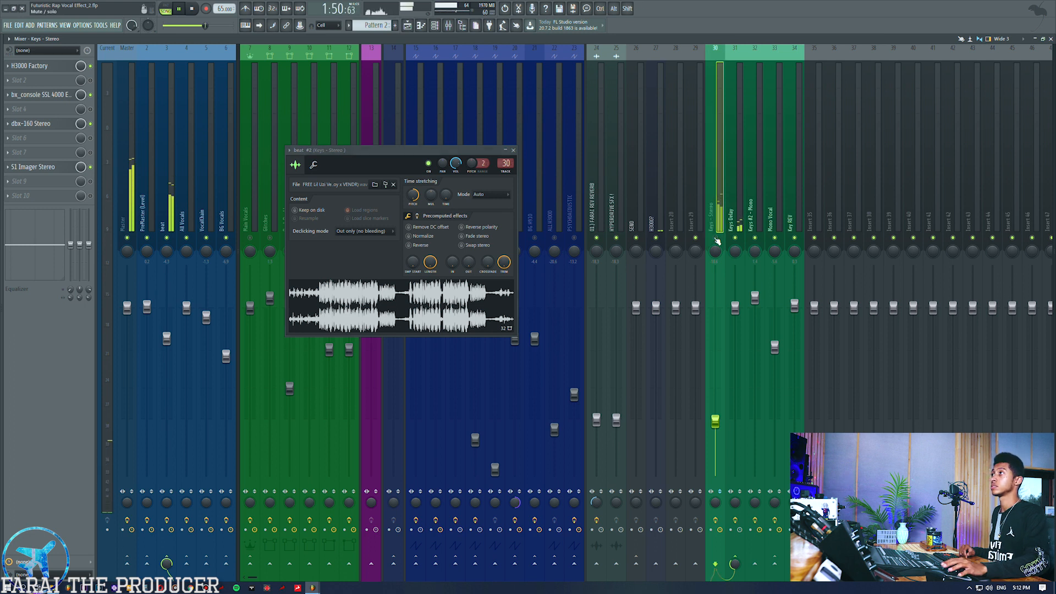
pyautogui.click(716, 240)
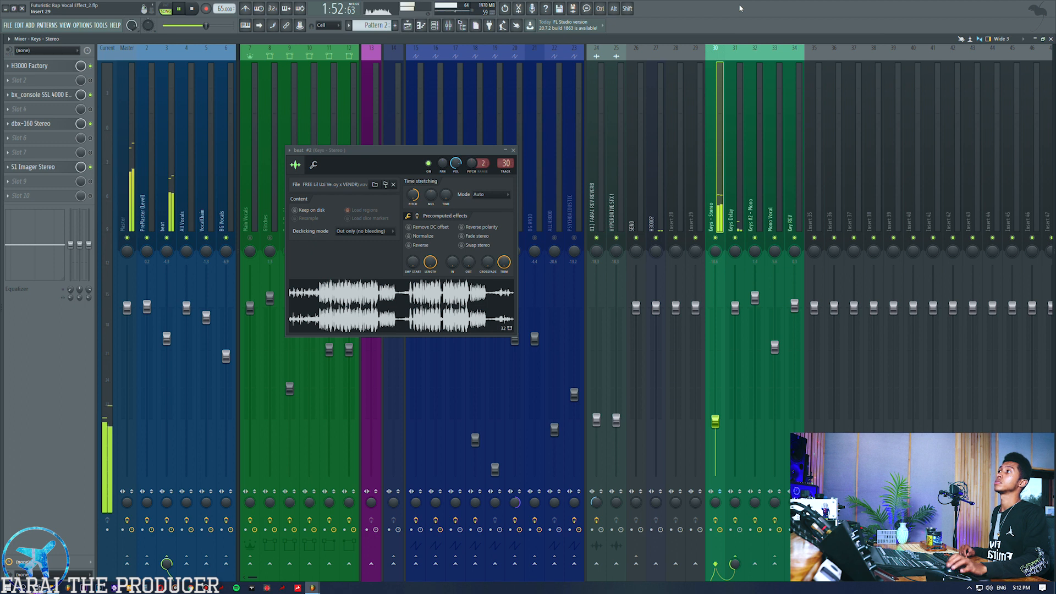
# - Close the beat #2 channel settings, return to the playlist and restore all muted tracks
pyautogui.click(510, 148)
pyautogui.press('F5')
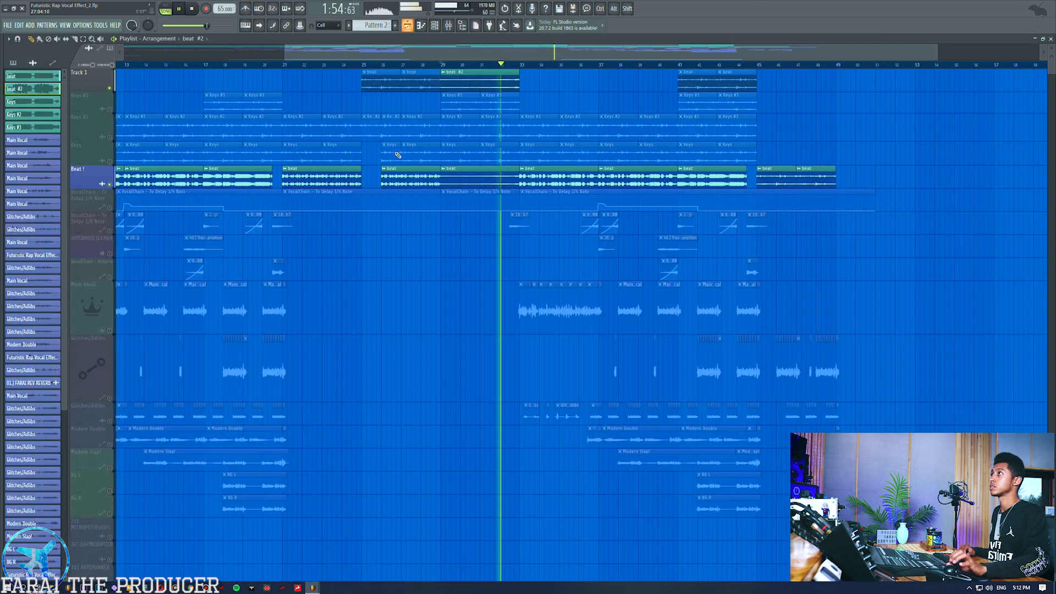
pyautogui.rightClick(109, 184)
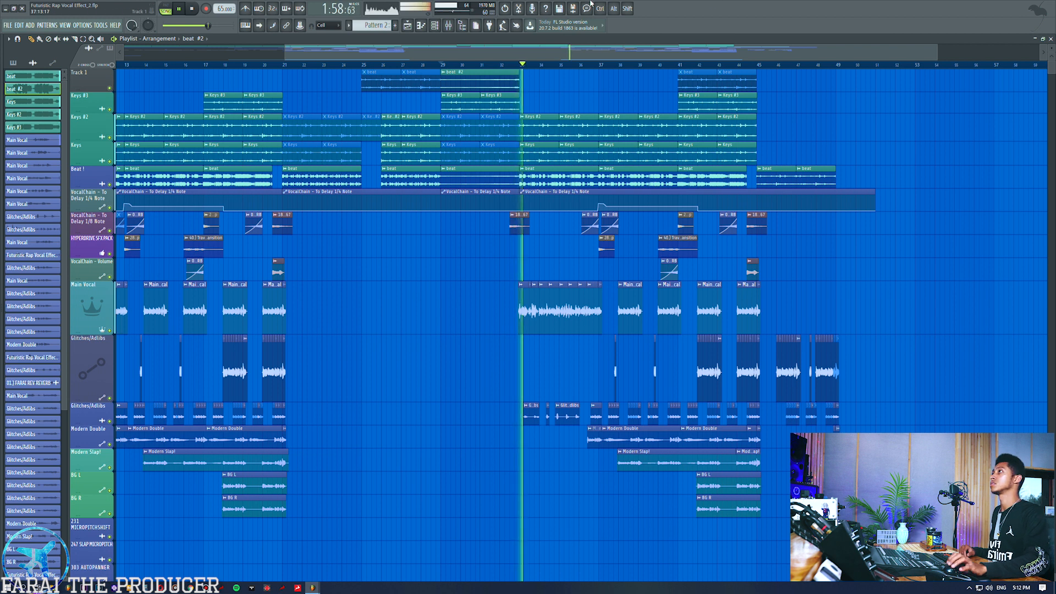